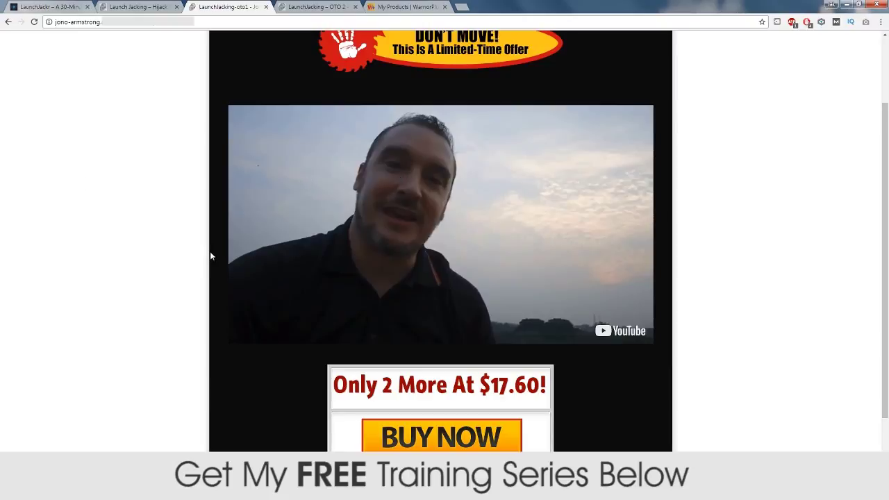
Review the first upsell page (OTO 1), including its video, limited-time banner, price box, buy button and decline link
scroll(458, 278, down, 1)
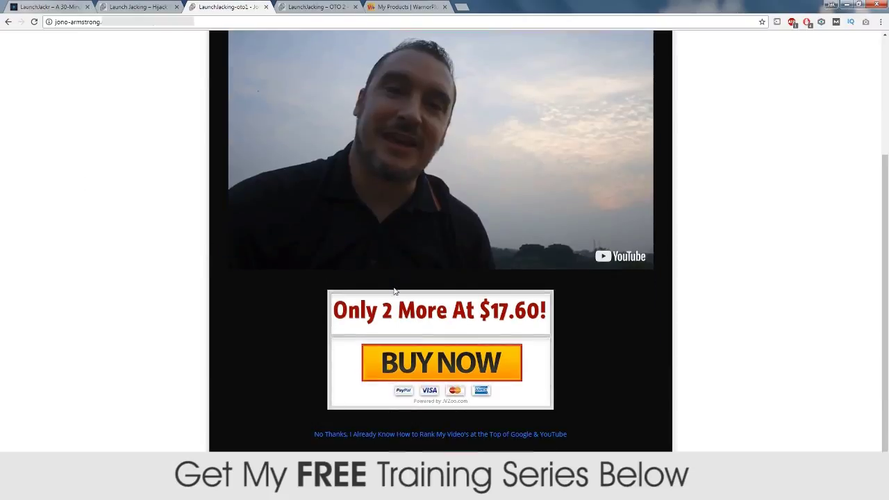
scroll(321, 301, up, 2)
click(395, 269)
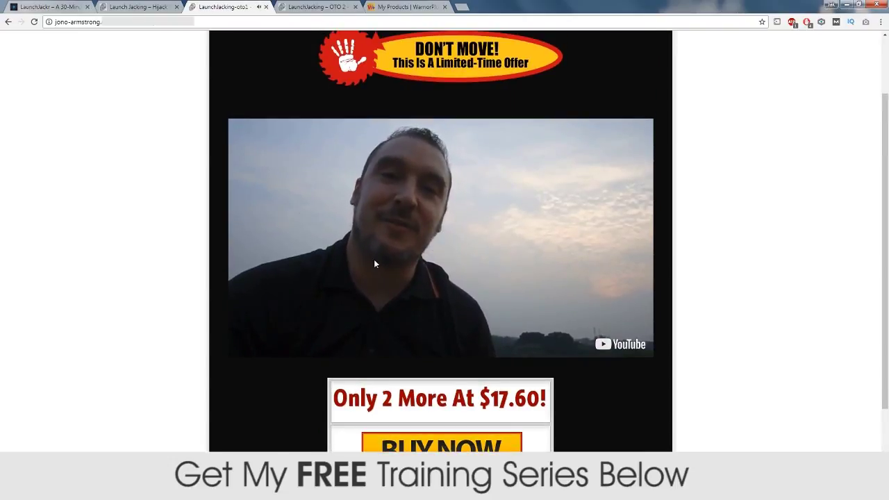
scroll(370, 264, up, 2)
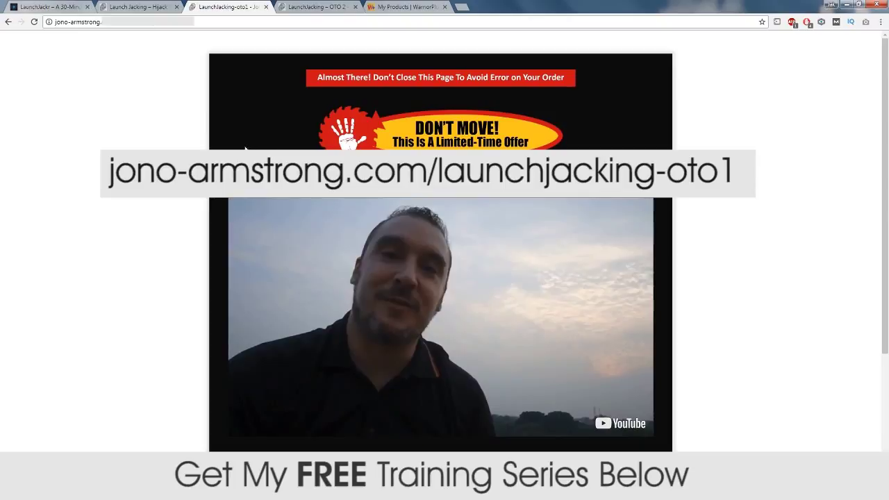
scroll(198, 209, down, 2)
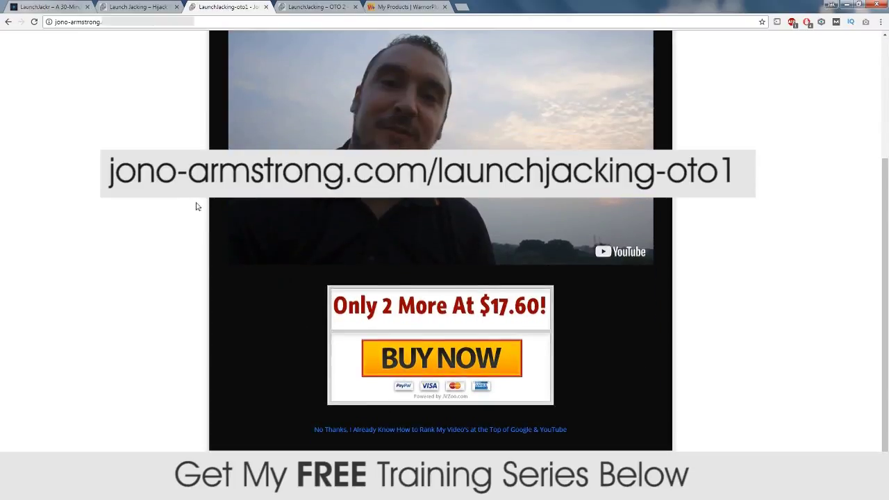
scroll(198, 208, up, 3)
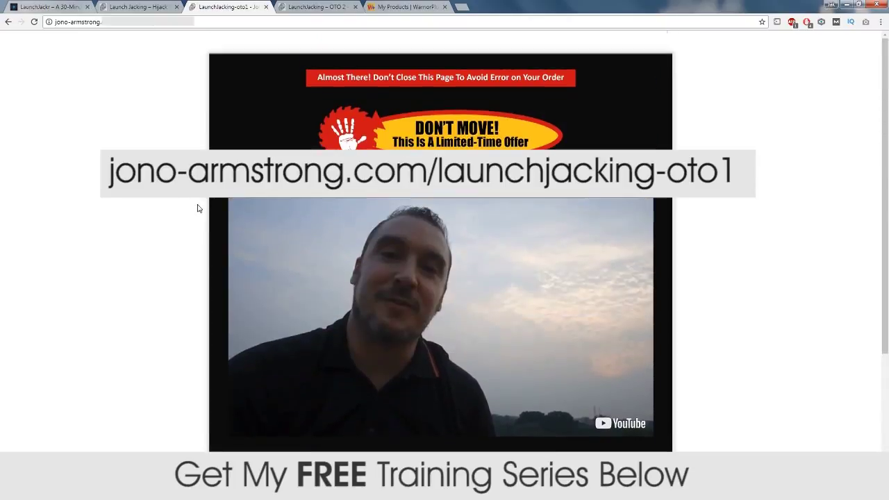
right_click(412, 128)
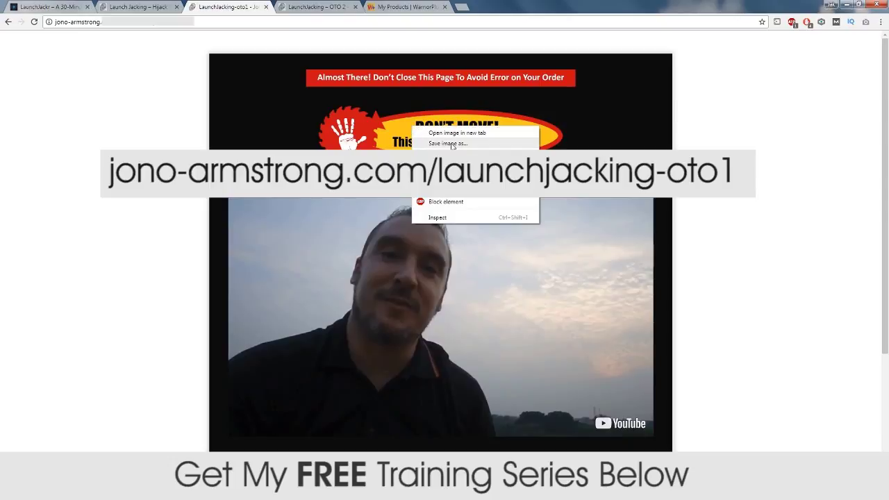
click(363, 145)
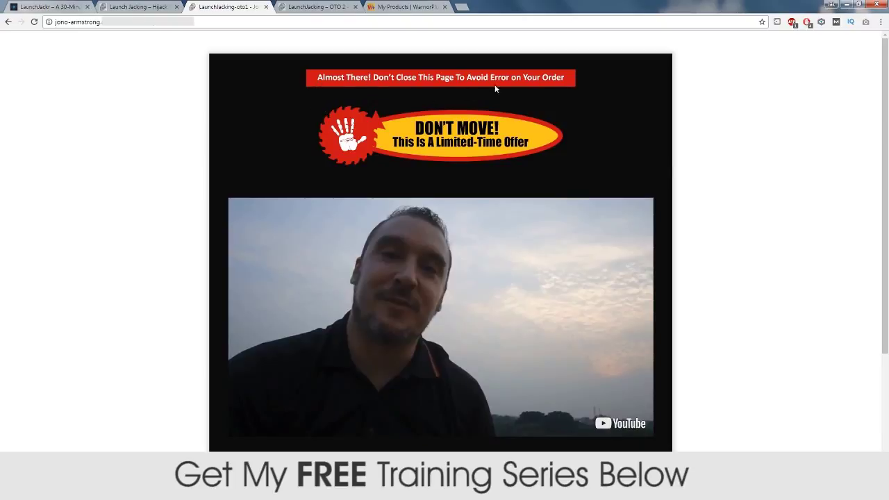
scroll(195, 266, down, 2)
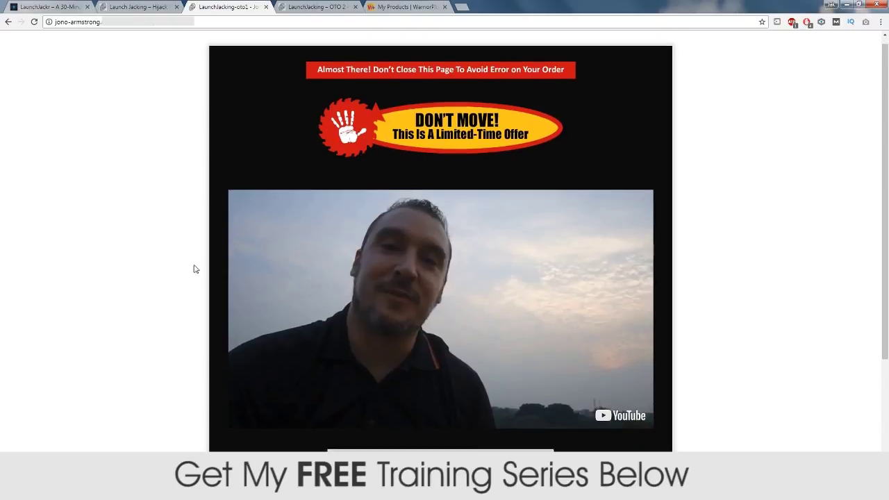
scroll(201, 260, up, 2)
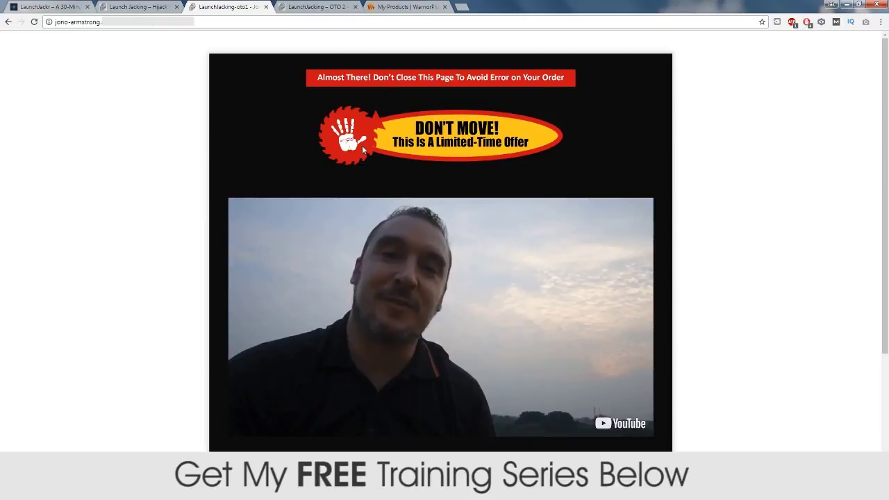
Open the OTO 2 page and examine its video, price box, buy button and decline link
click(312, 7)
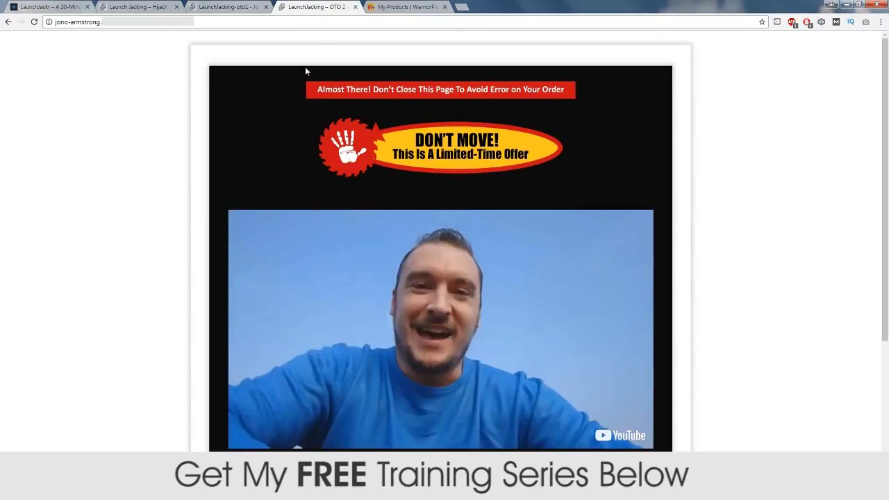
scroll(290, 252, down, 2)
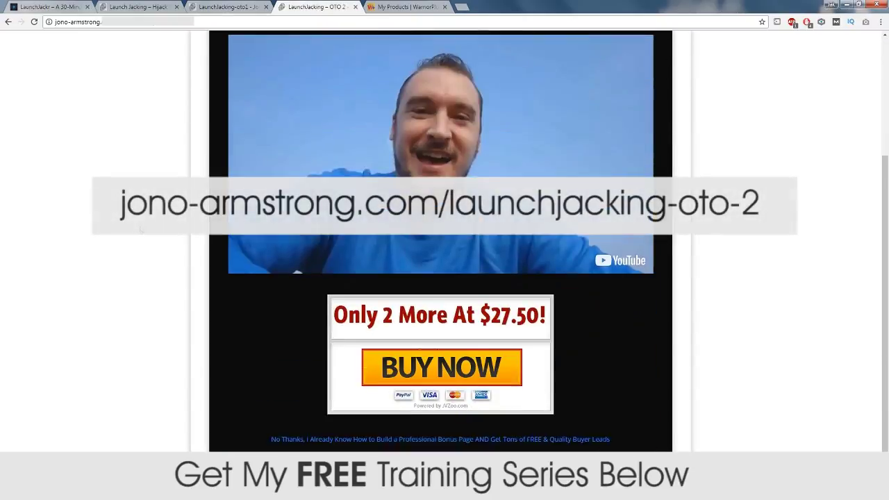
scroll(290, 252, up, 2)
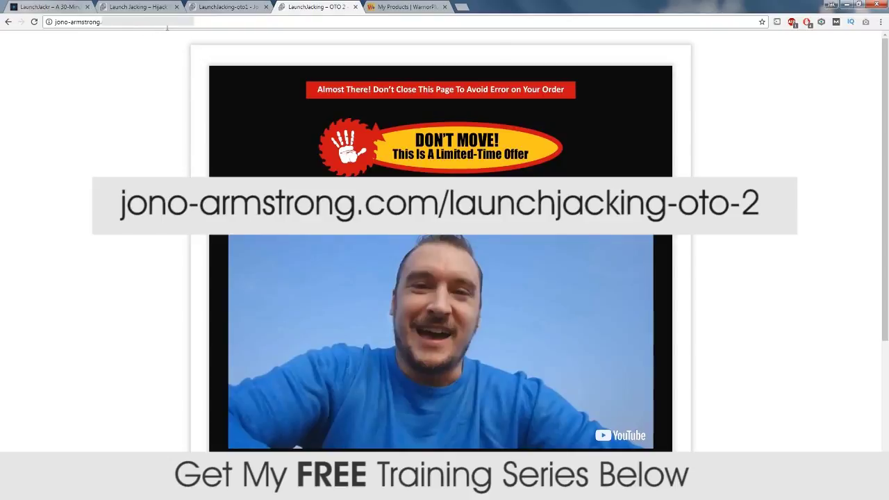
scroll(269, 35, down, 3)
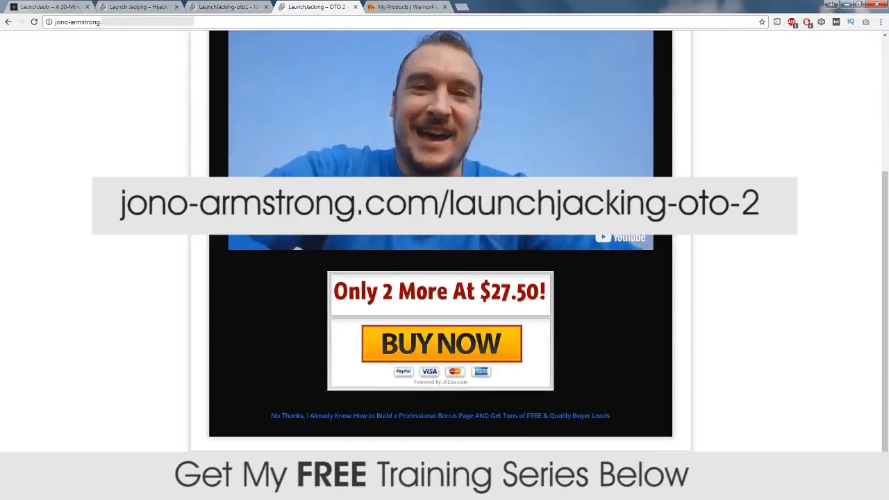
scroll(250, 36, up, 3)
Go back to the OTO 1 page to recheck its offer and decline link, and return to the OTO 2 page
click(231, 10)
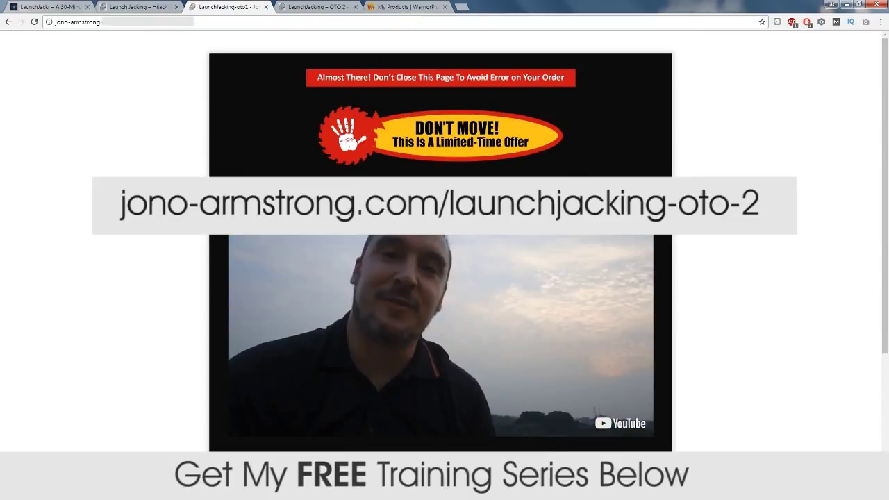
scroll(440, 278, down, 3)
scroll(300, 129, up, 3)
scroll(381, 153, down, 3)
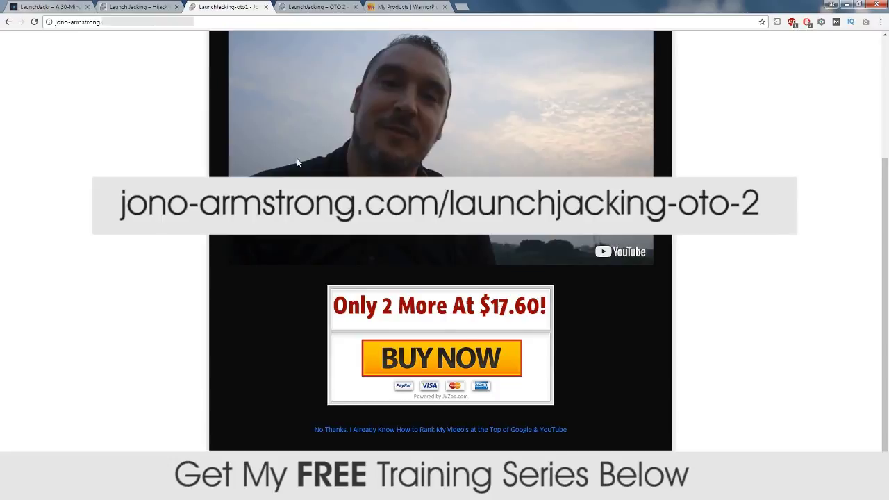
scroll(296, 162, up, 3)
key(ctrl+Tab)
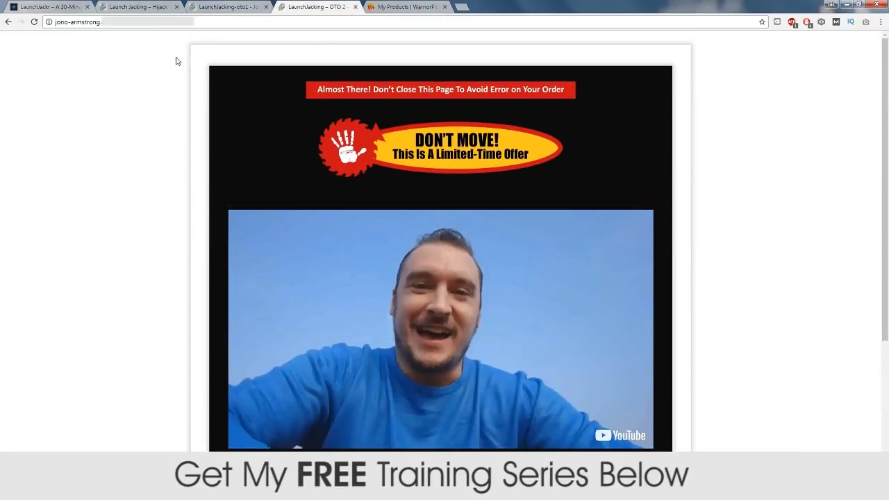
Go through the funnel pages: the LaunchJackr sales page, the Launch Jacking overview page, OTO 1 and OTO 2
click(63, 8)
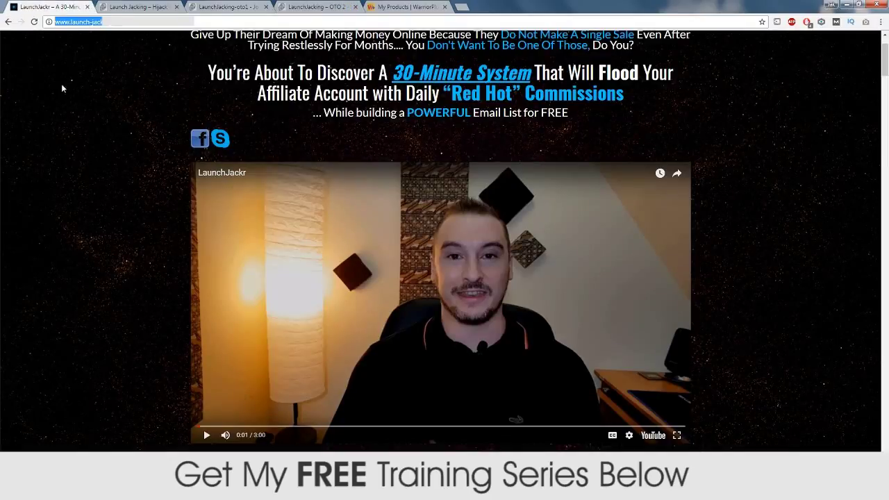
scroll(134, 195, up, 1)
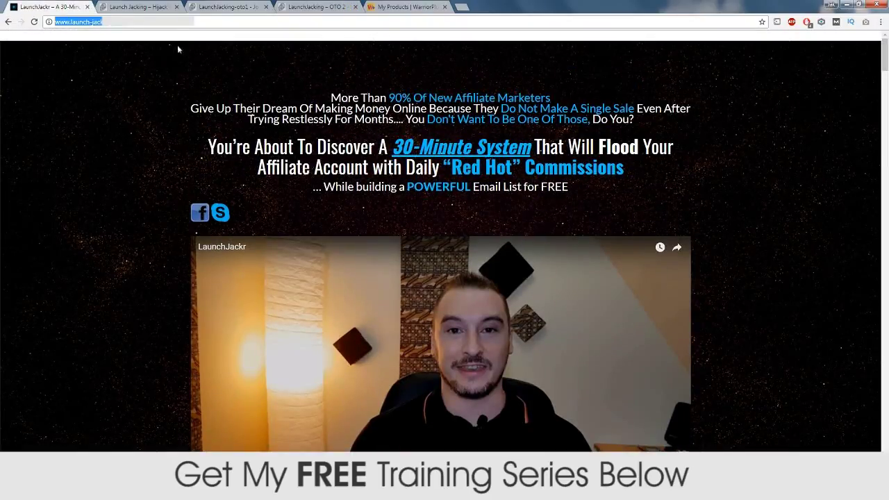
click(150, 7)
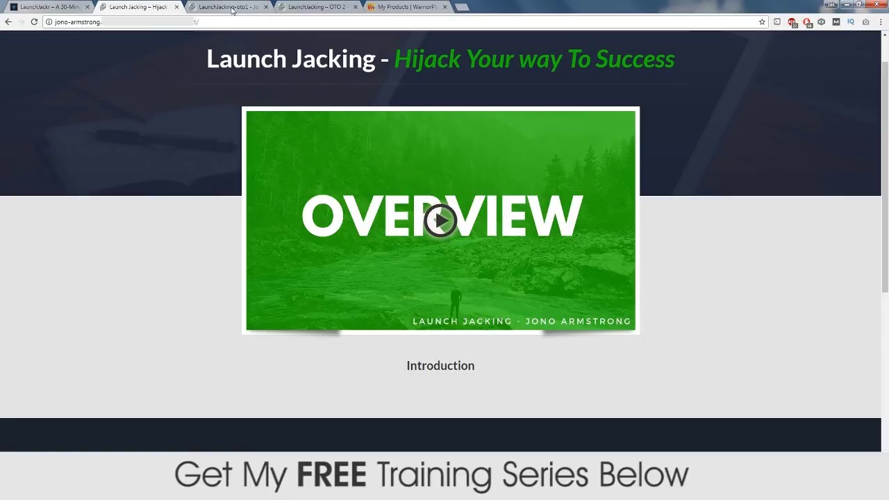
drag(204, 22, 193, 22)
click(216, 21)
click(218, 7)
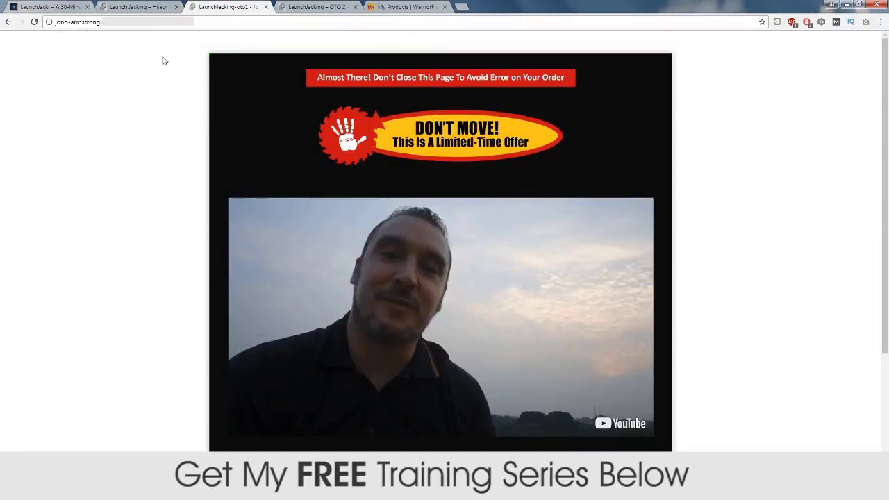
click(142, 8)
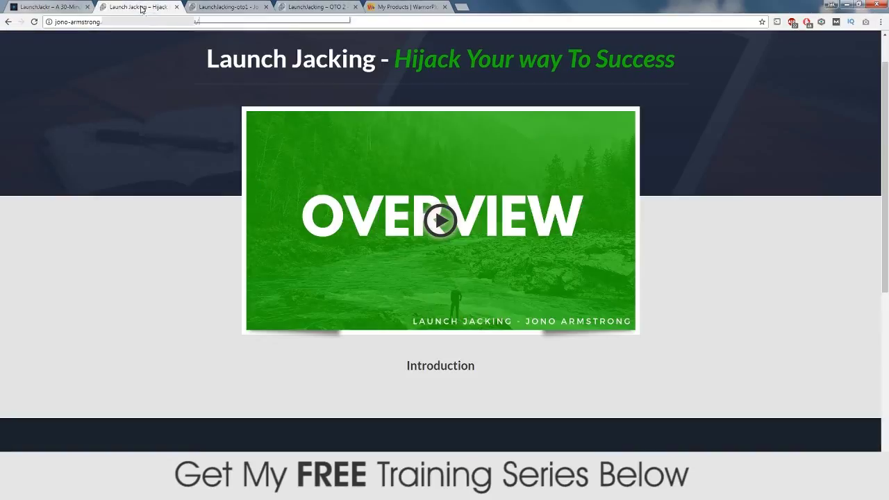
click(224, 8)
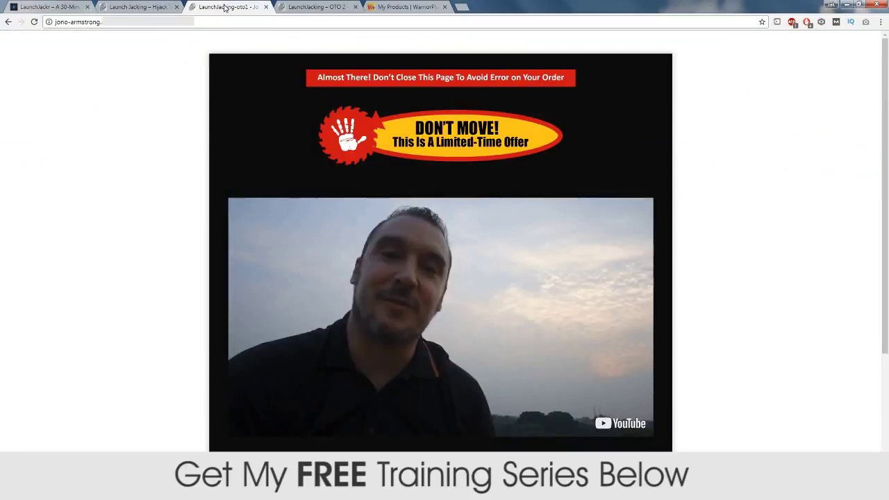
click(319, 8)
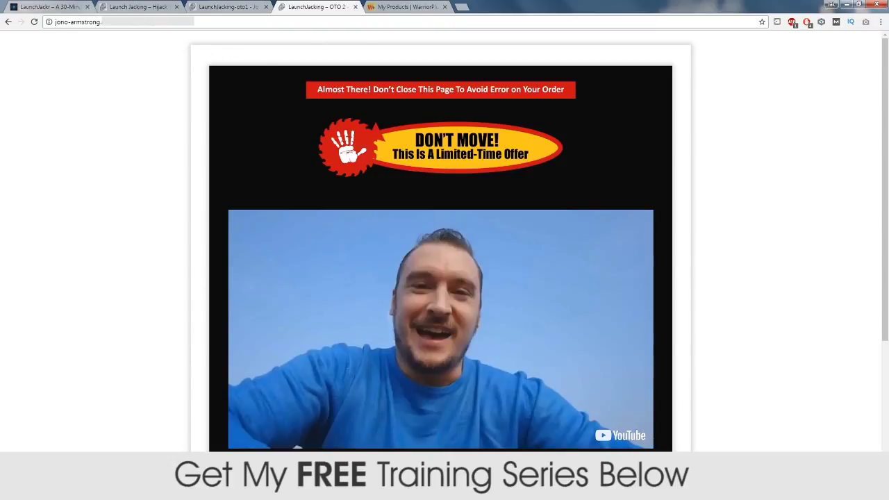
Switch to the file explorer to view the Page URLs text file in the sales video's folder, and minimize the window
key(alt+Tab)
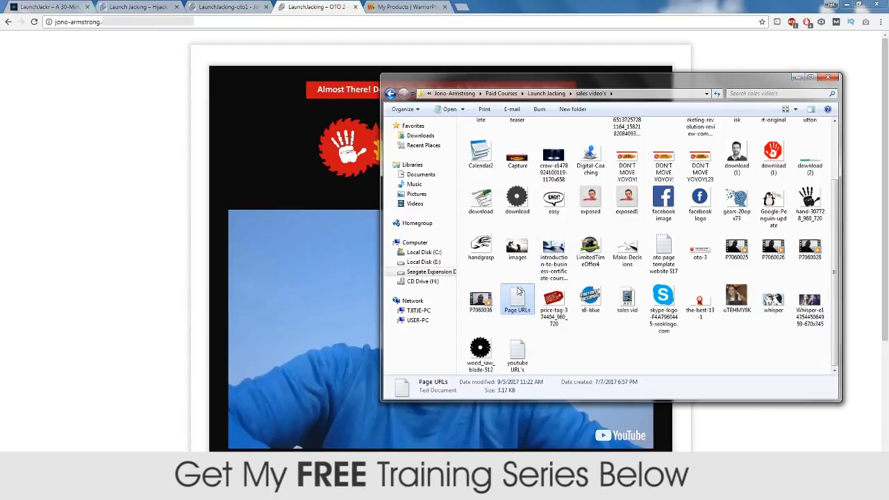
click(797, 78)
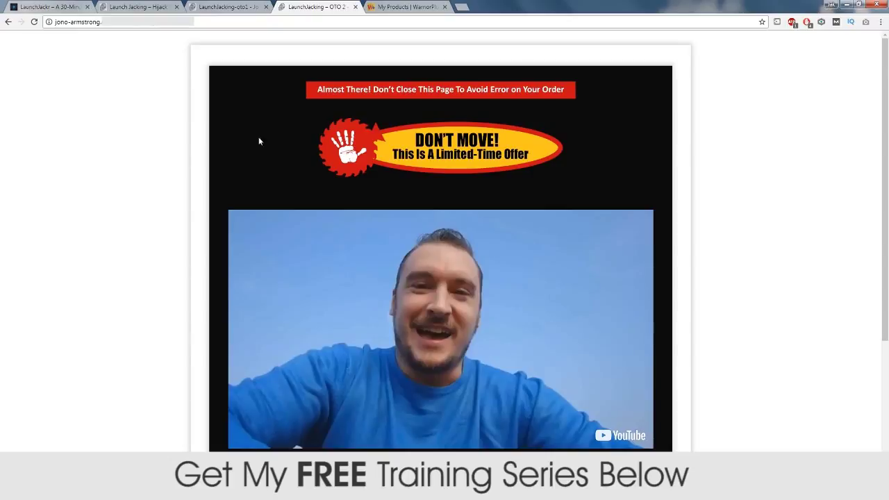
Start a new product from the My Products page of Warrior+Plus
click(418, 8)
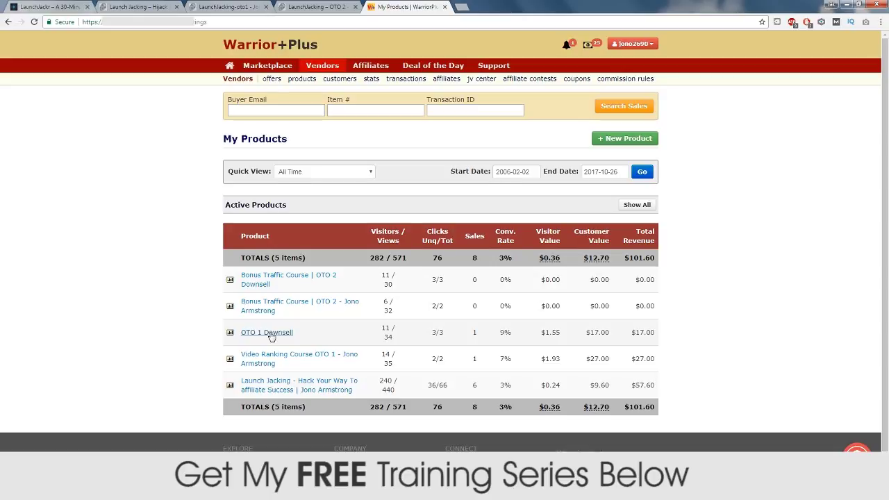
click(620, 142)
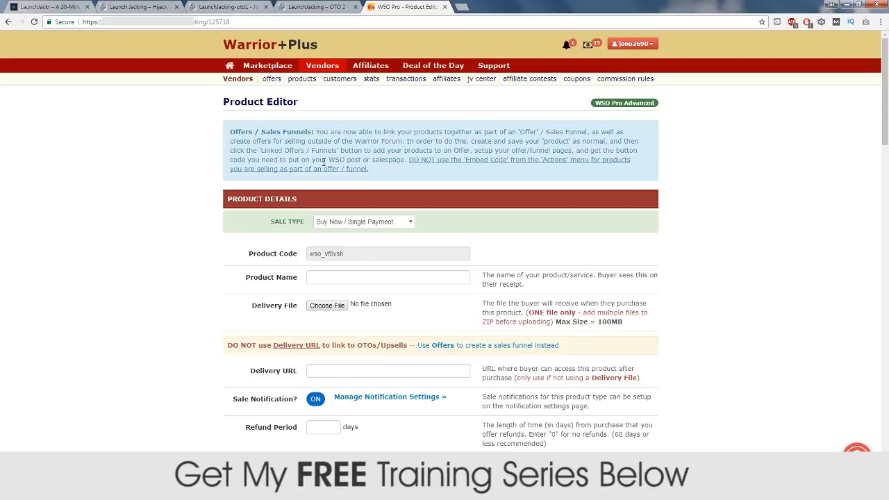
Select Buy Now / Single Payment as the sale type in the new product's details
scroll(135, 212, down, 2)
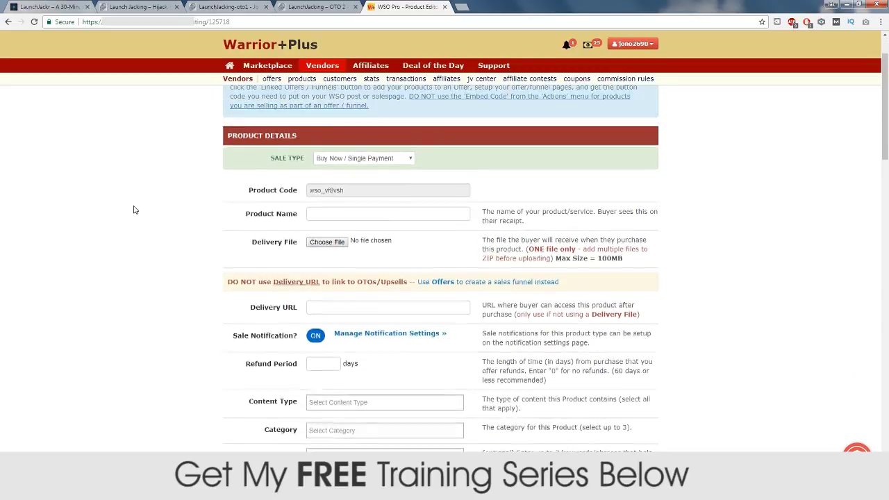
scroll(135, 210, up, 1)
scroll(136, 209, down, 2)
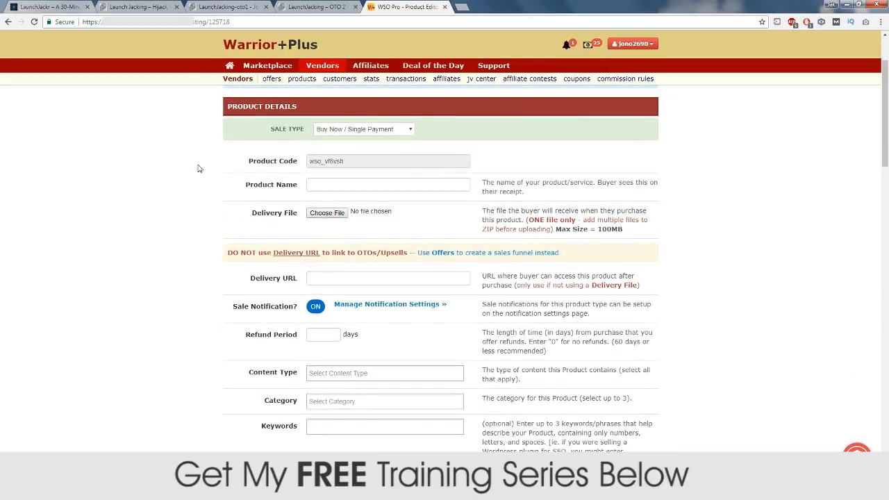
scroll(201, 165, up, 1)
scroll(184, 236, down, 2)
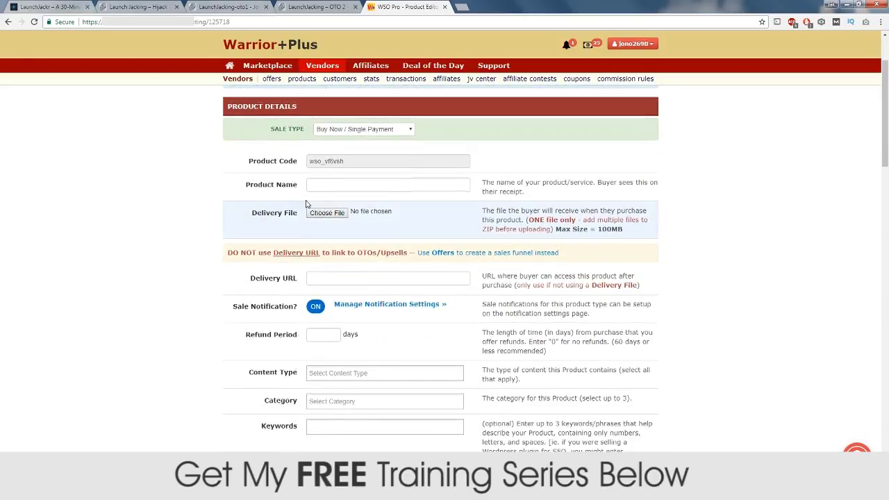
scroll(194, 212, down, 1)
scroll(303, 161, up, 1)
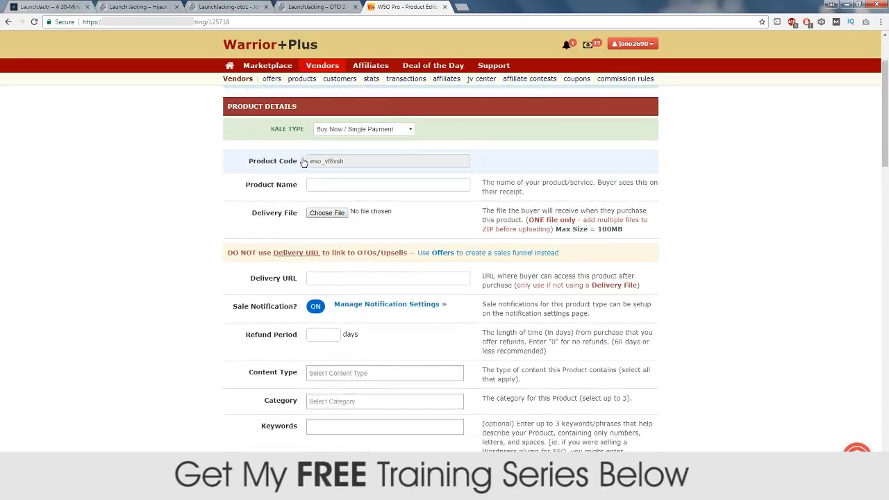
click(370, 131)
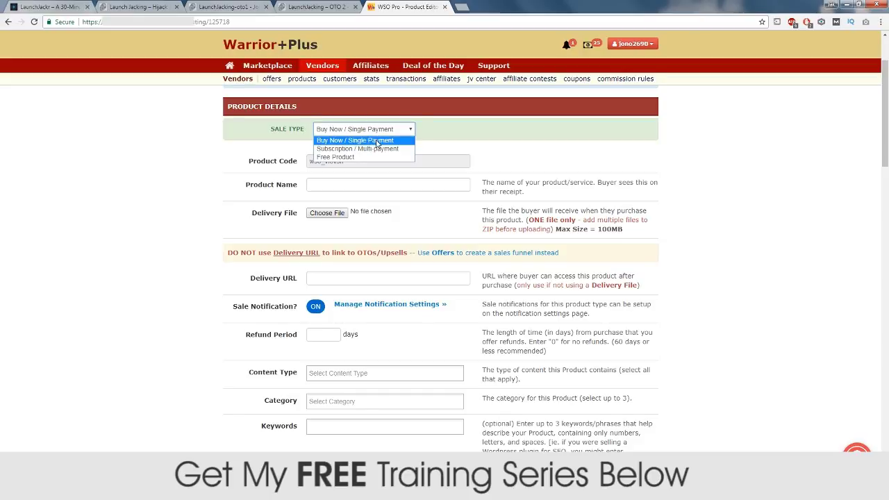
click(377, 142)
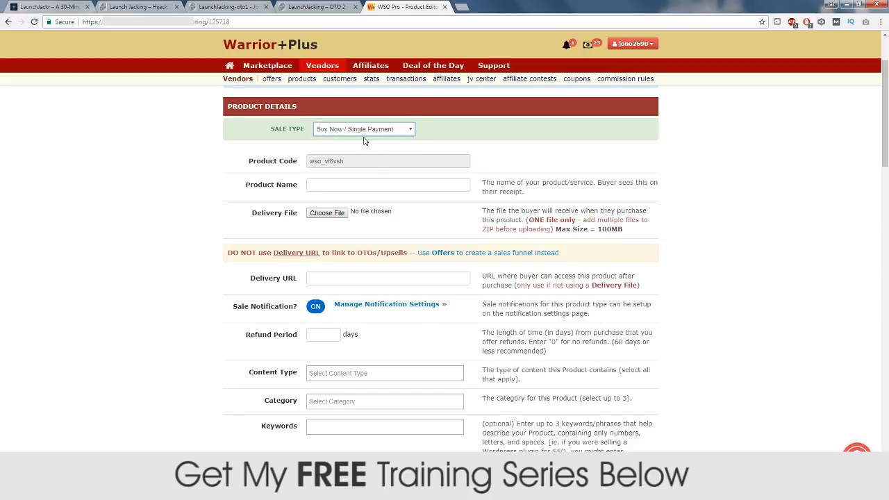
click(352, 131)
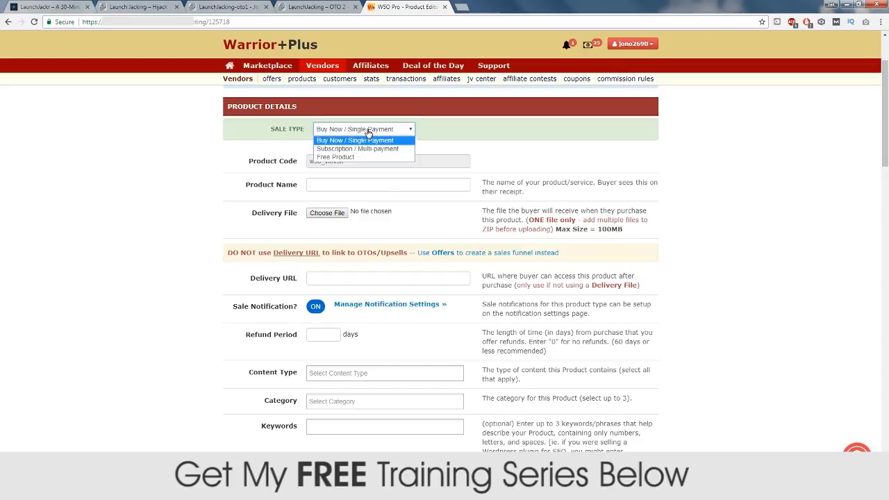
click(368, 140)
scroll(216, 194, down, 1)
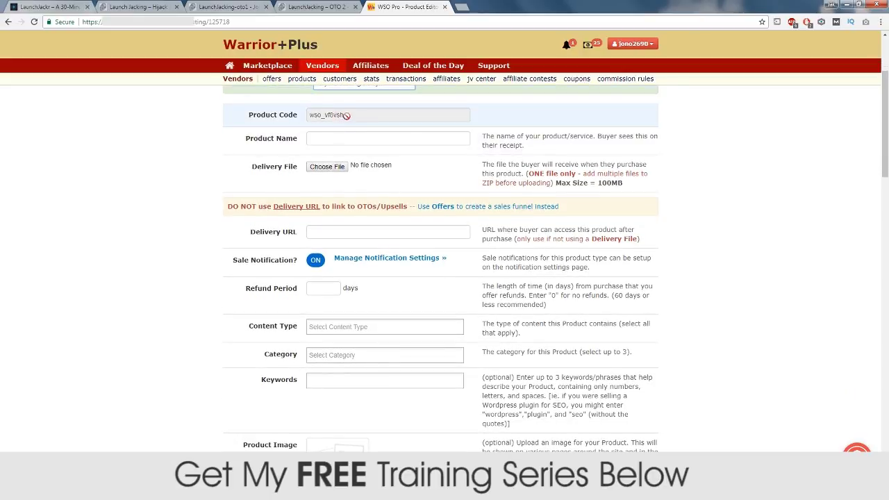
Name the product "launch jacking FE" and paste the copied address of the Launch Jacking overview page as its delivery URL
click(336, 140)
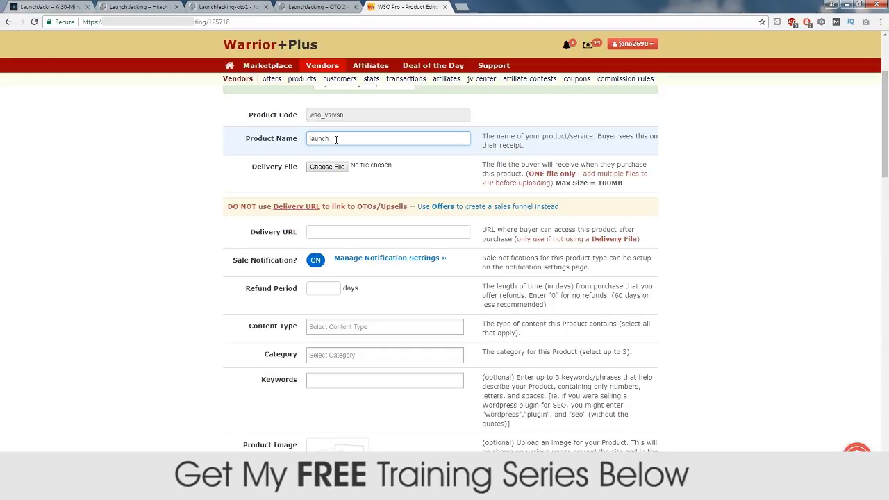
text(ing FE)
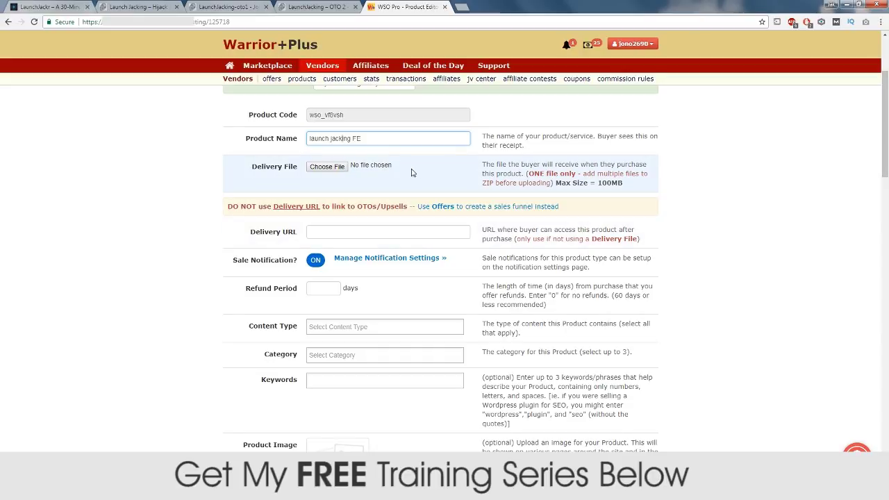
click(320, 231)
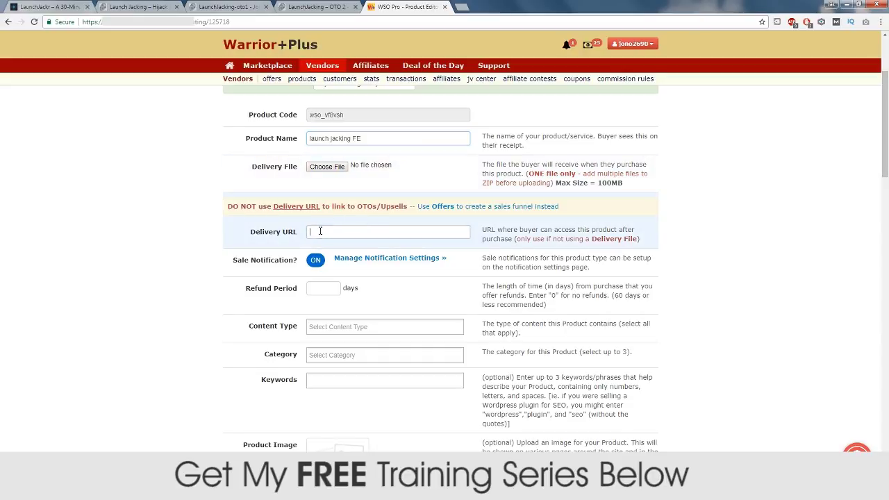
click(139, 7)
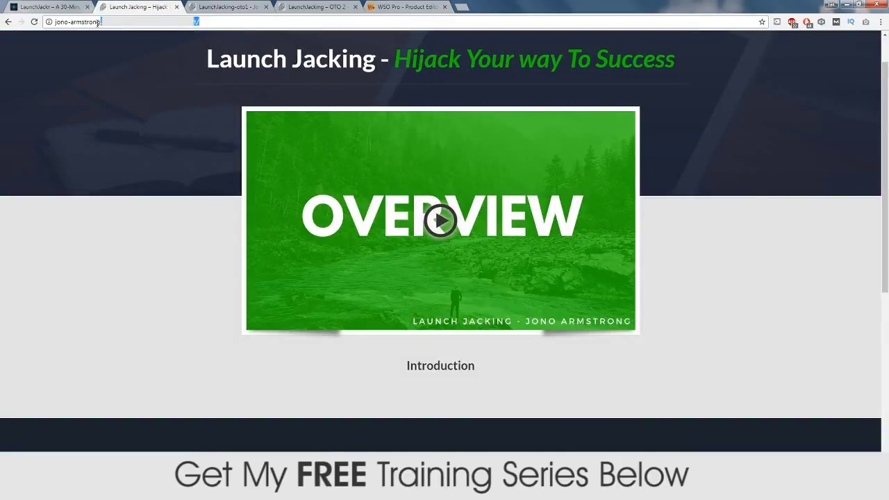
drag(101, 22, 54, 23)
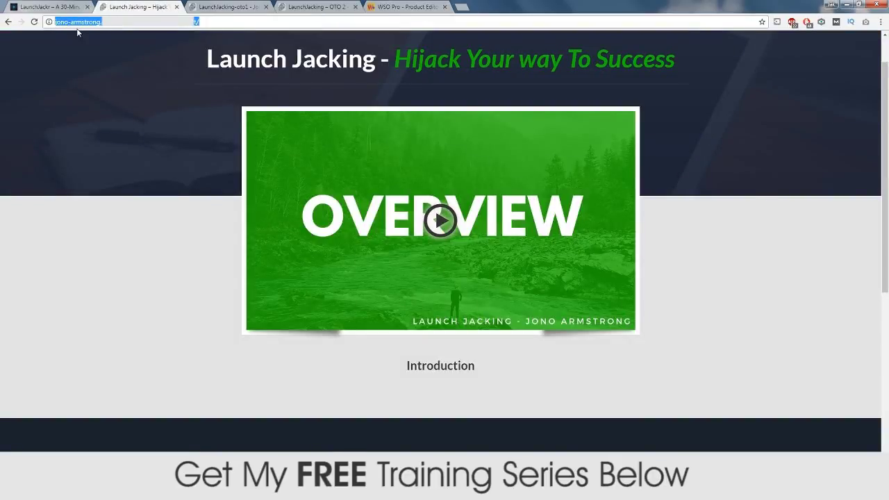
click(386, 7)
click(322, 227)
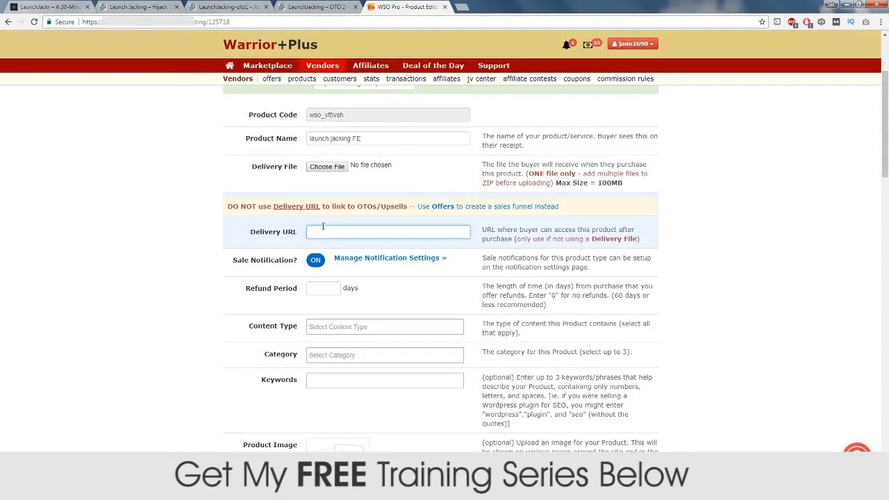
key(ctrl+v)
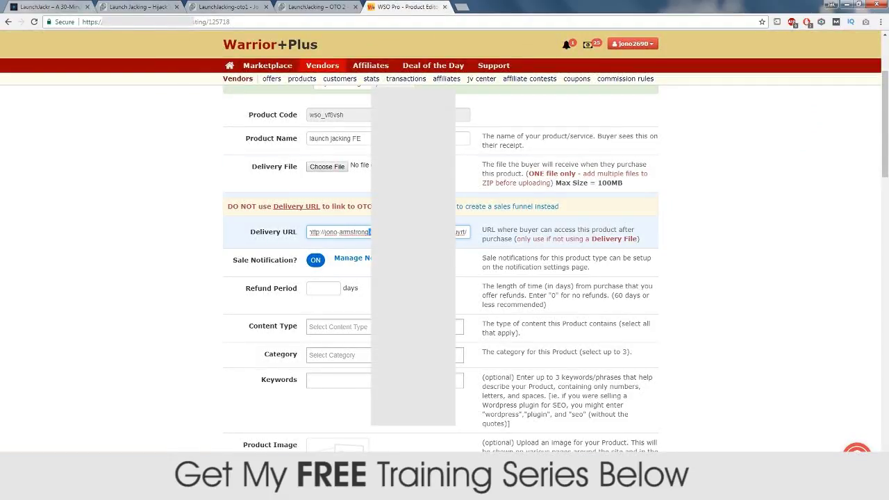
Replace the path in the product's delivery URL with "launc", keeping the site's domain
scroll(261, 284, down, 2)
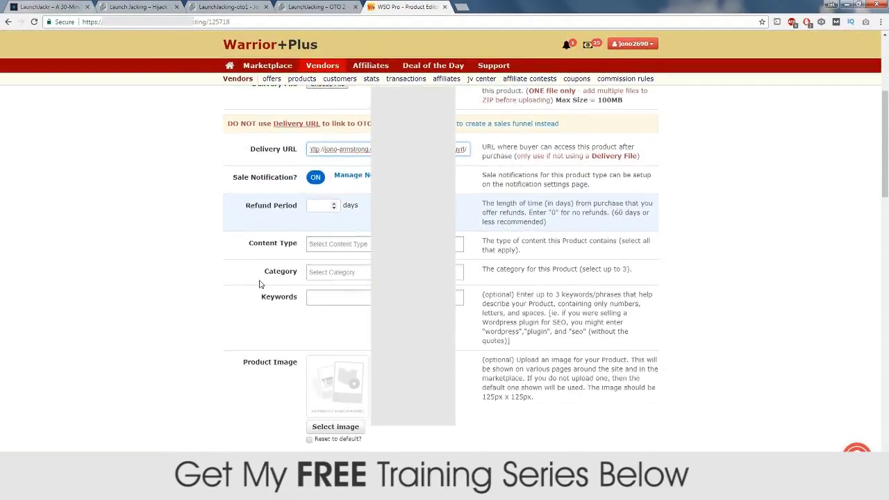
scroll(333, 217, down, 1)
scroll(334, 214, down, 1)
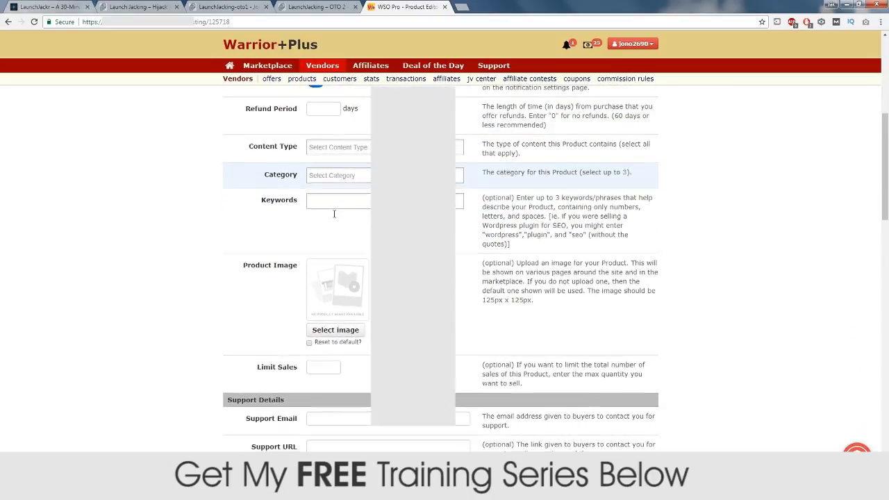
scroll(338, 206, up, 1)
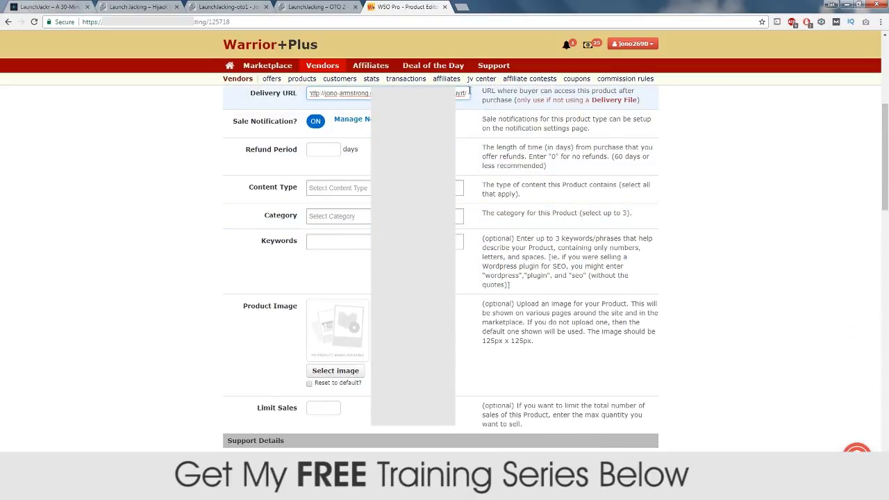
double_click(462, 93)
text(launc)
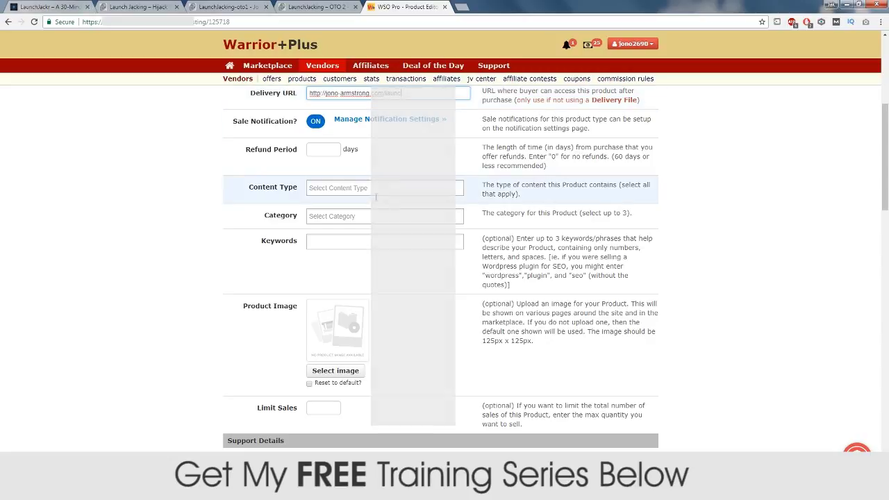
Set the product's refund period to 30 days and its content type to video
click(321, 151)
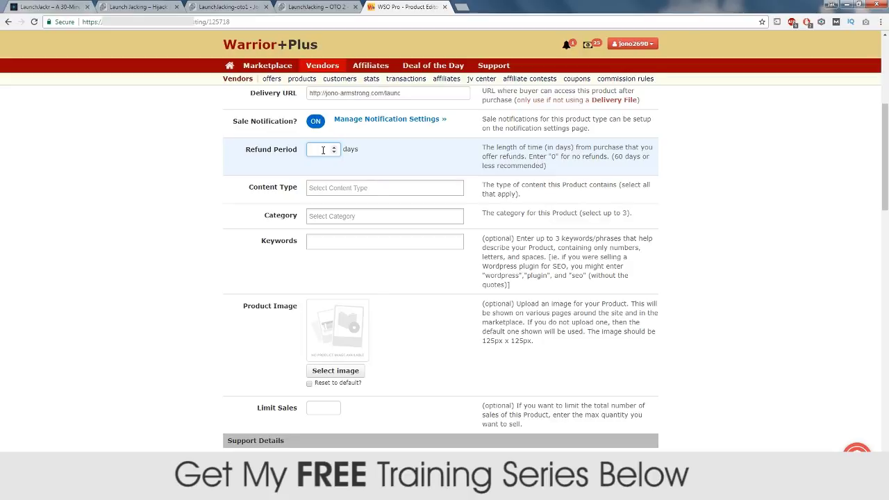
text(30)
click(352, 188)
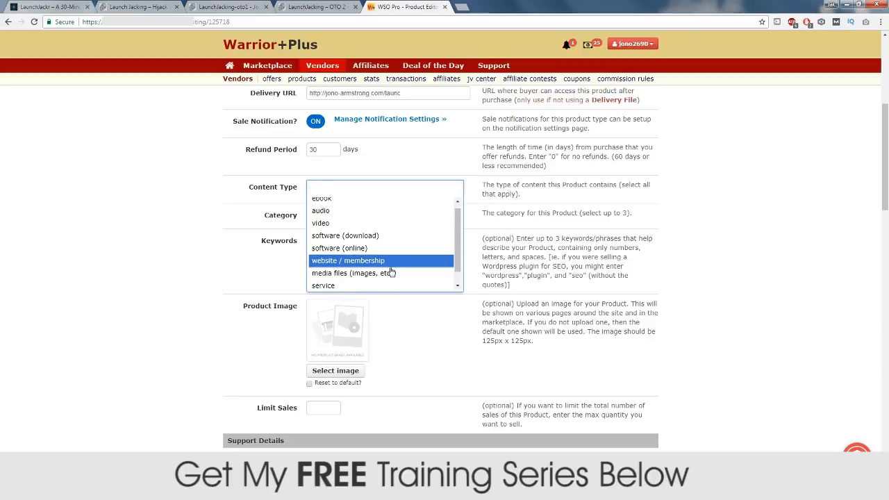
scroll(391, 270, down, 3)
scroll(366, 239, up, 3)
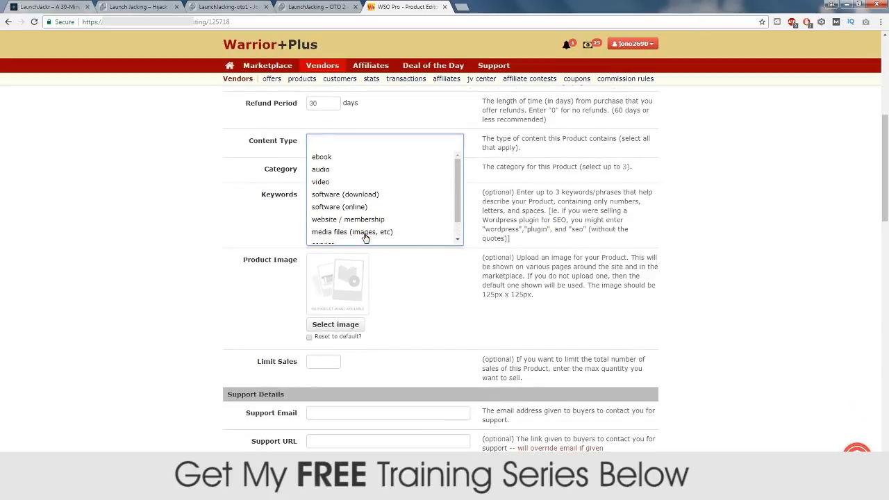
click(341, 182)
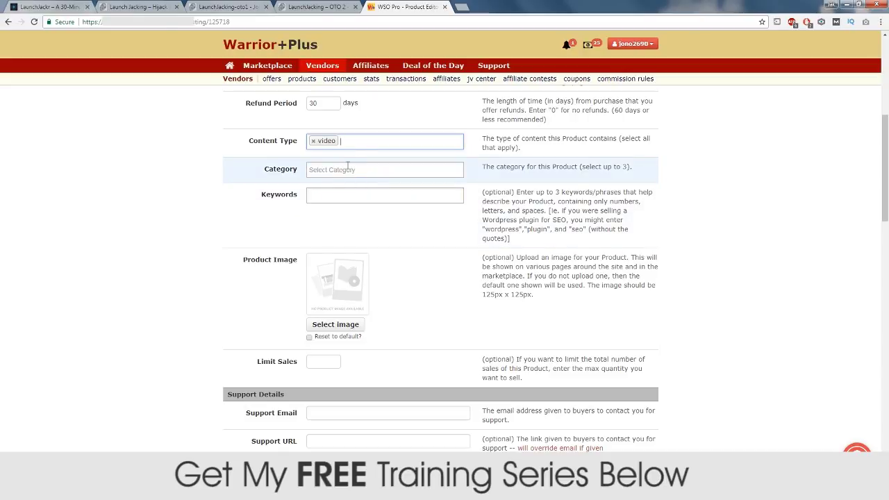
click(357, 141)
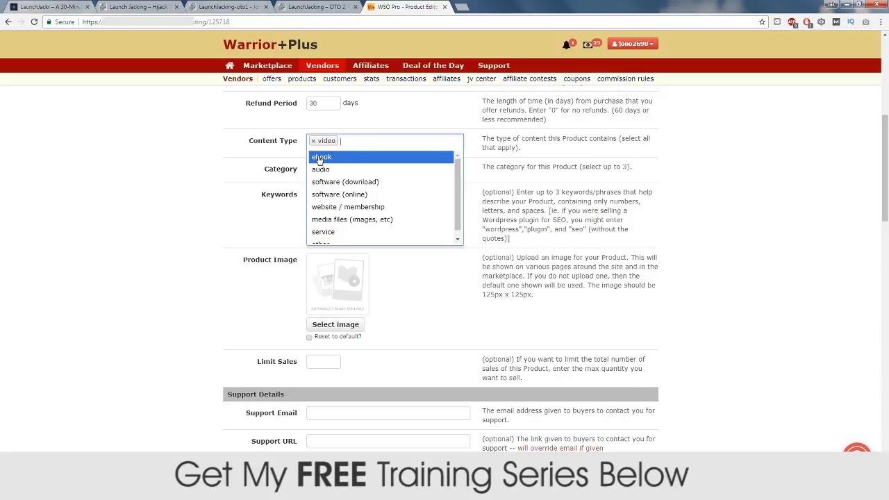
click(168, 157)
Assign the Marketing Education categories Affiliate Marketing, Email Marketing and Traffic to the product
click(352, 169)
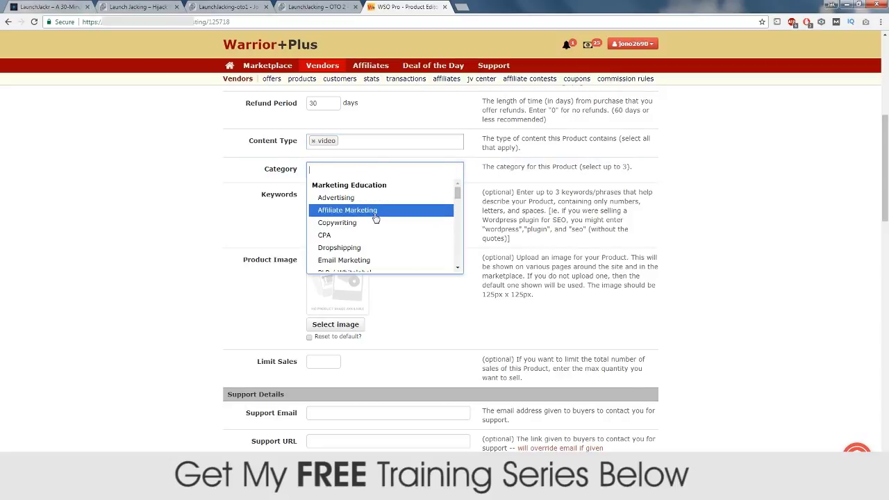
click(375, 211)
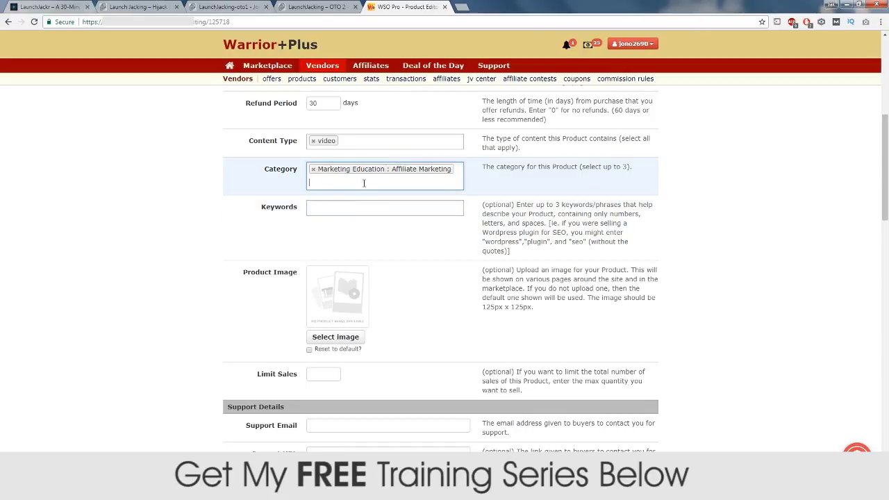
click(361, 178)
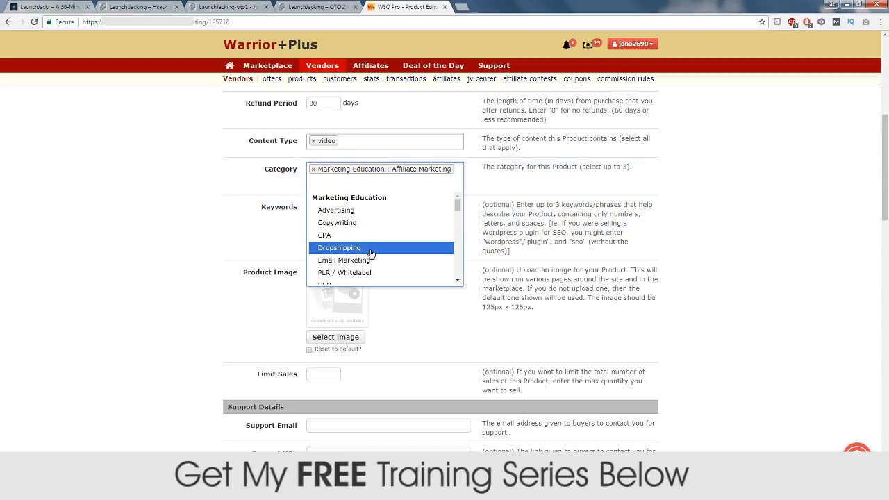
scroll(362, 250, down, 1)
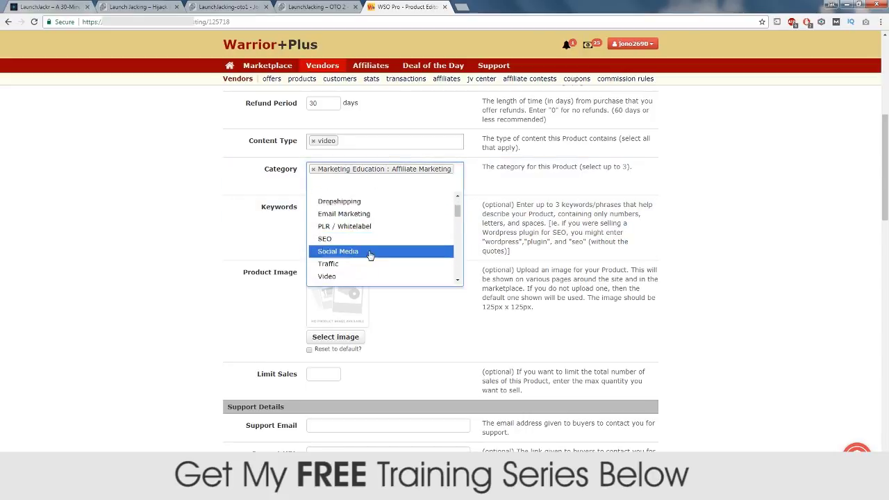
click(376, 214)
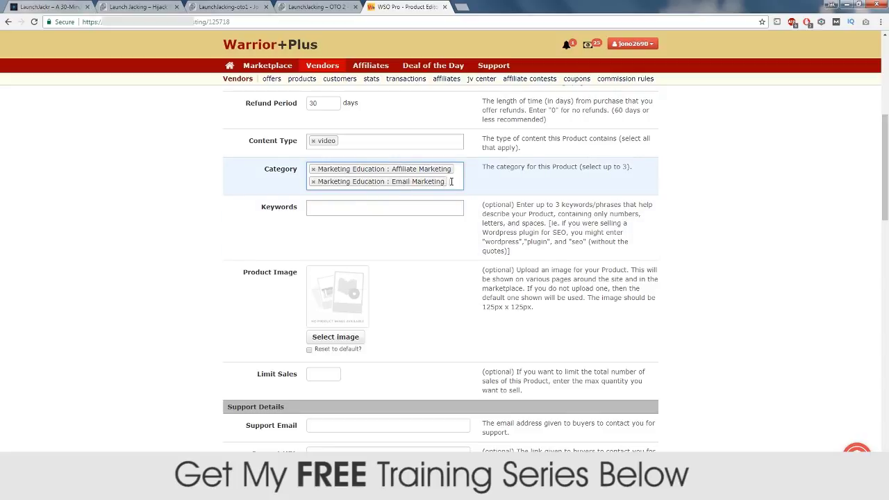
click(446, 185)
scroll(377, 268, down, 4)
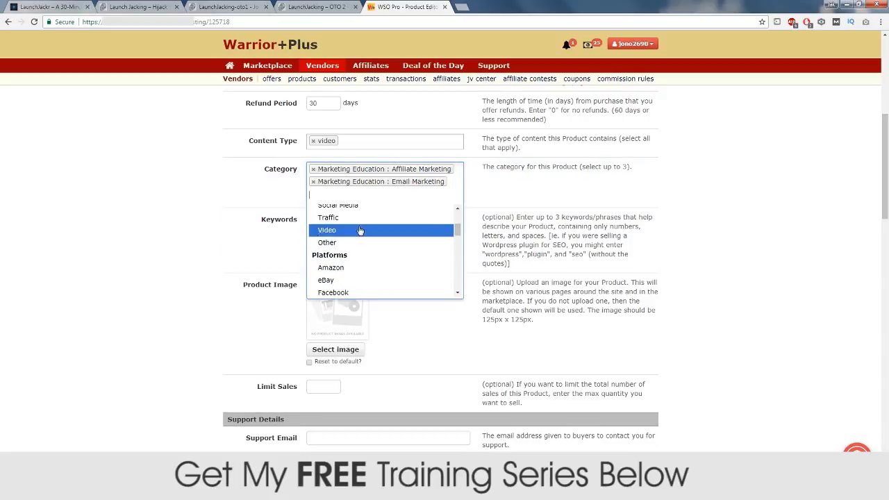
click(361, 218)
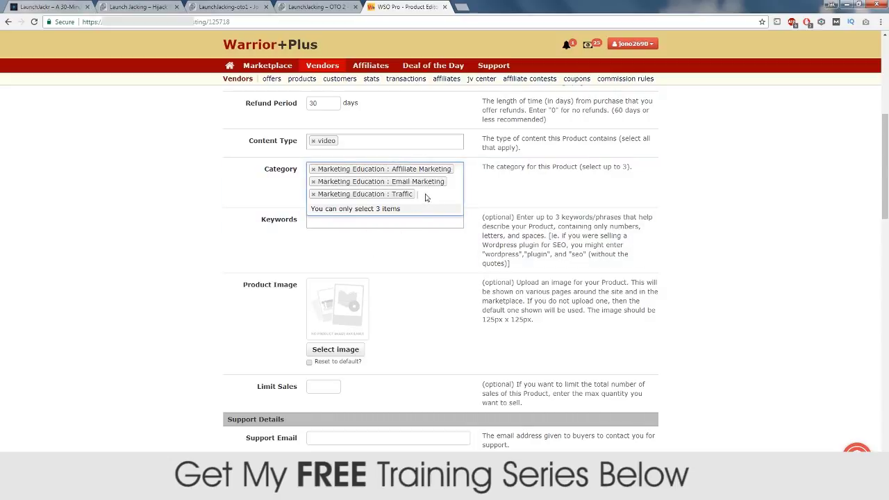
click(252, 234)
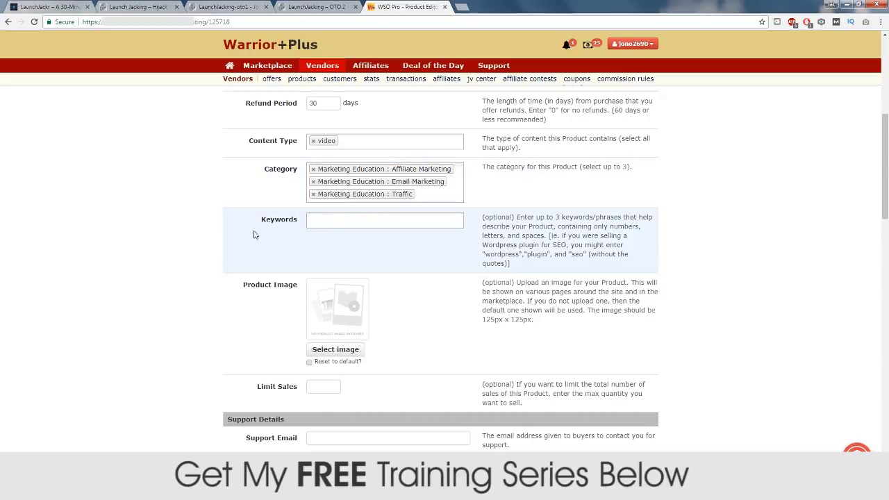
Add the existing keyword "Launch Jacking" to the product
click(322, 220)
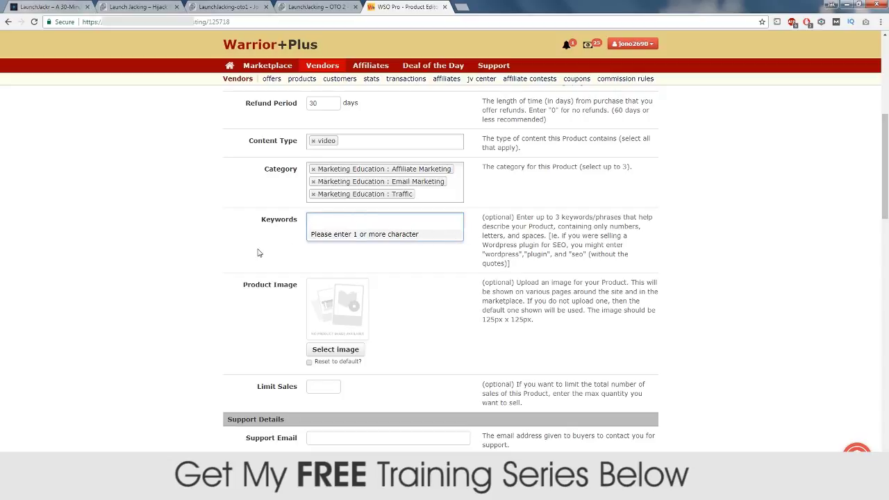
text(lau)
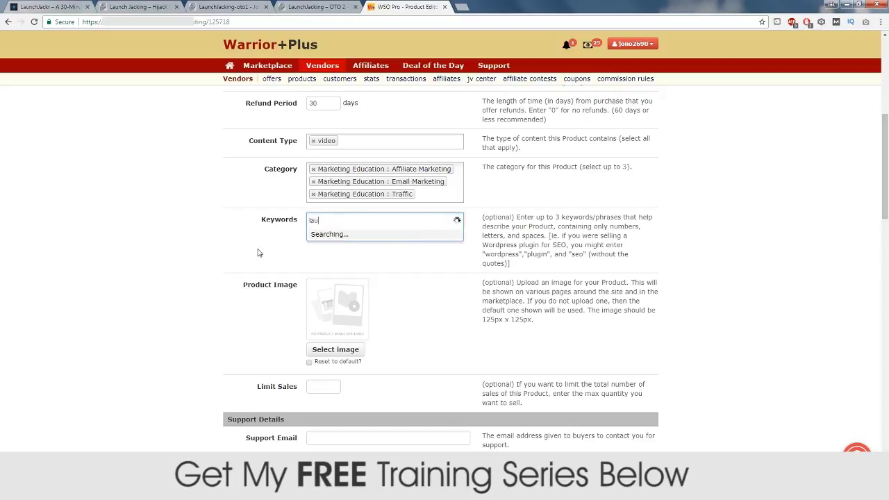
text(nch jacking)
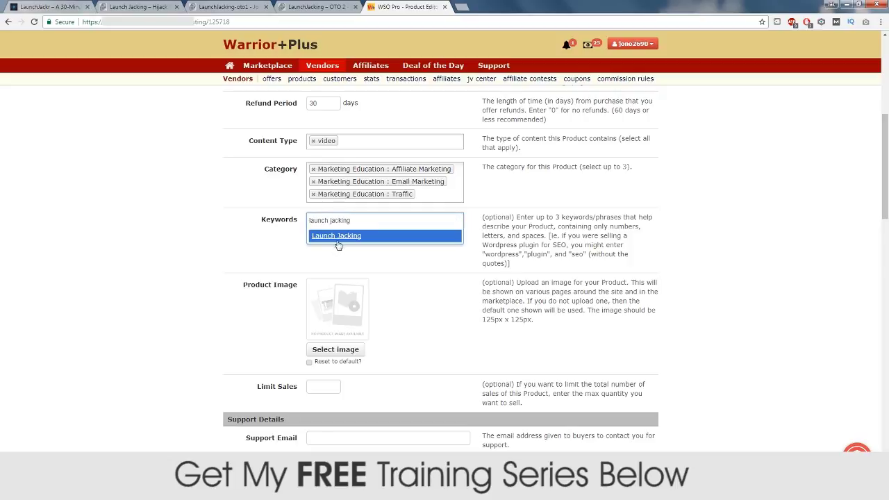
click(340, 236)
Try the "launch jackr product" file from the Launch Jacking Sales Page folder as the product image, and cancel choosing a replacement
scroll(197, 306, down, 2)
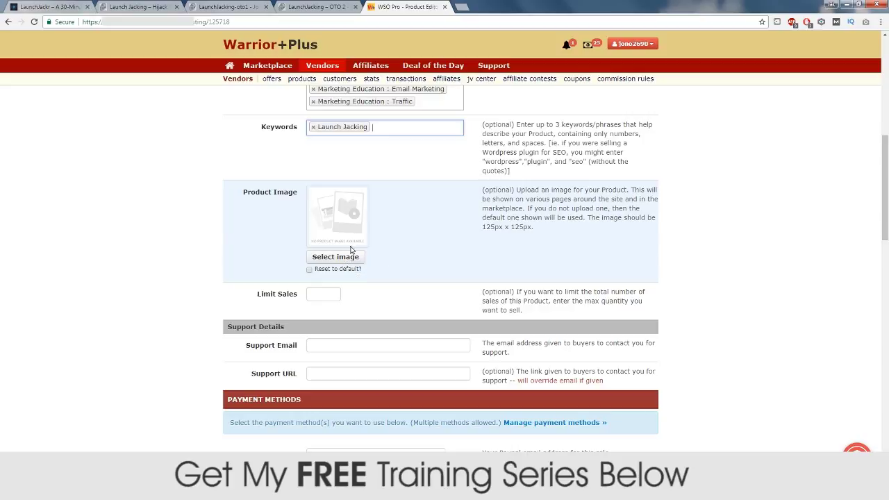
click(341, 258)
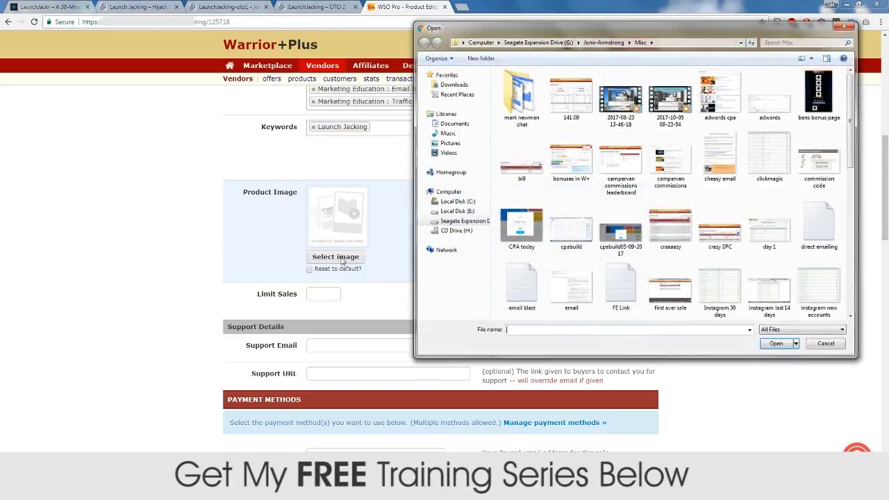
click(603, 42)
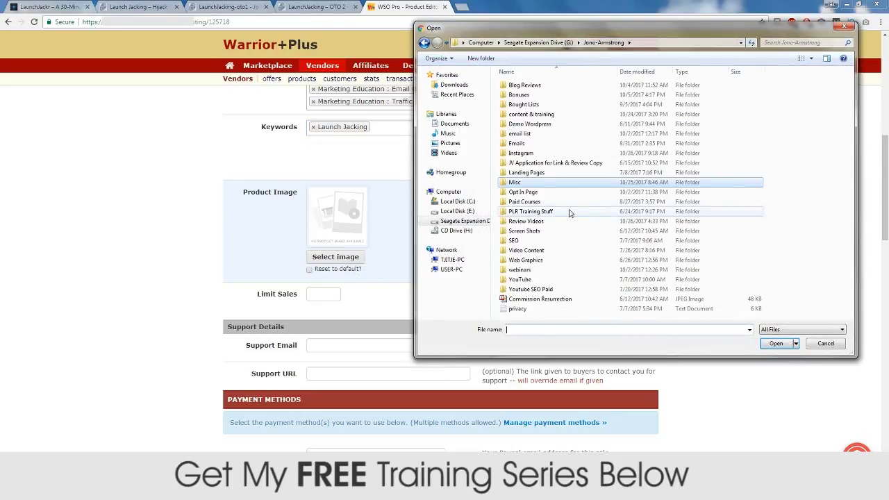
double_click(540, 202)
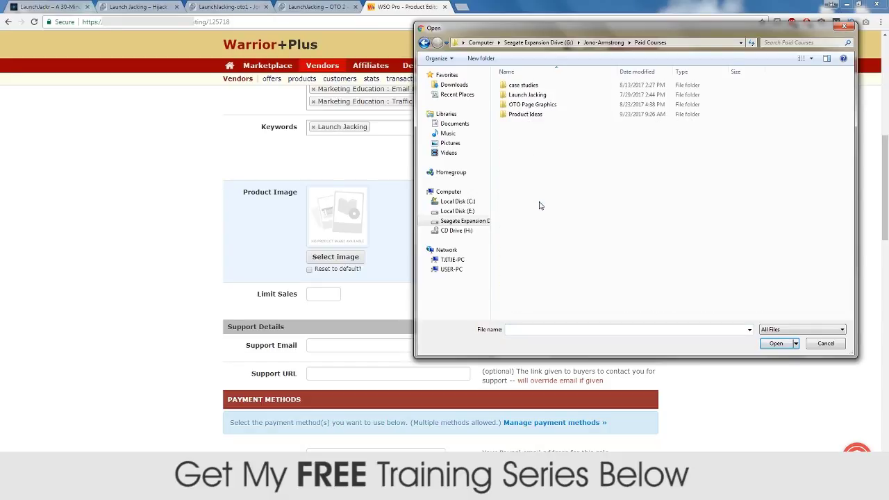
double_click(544, 99)
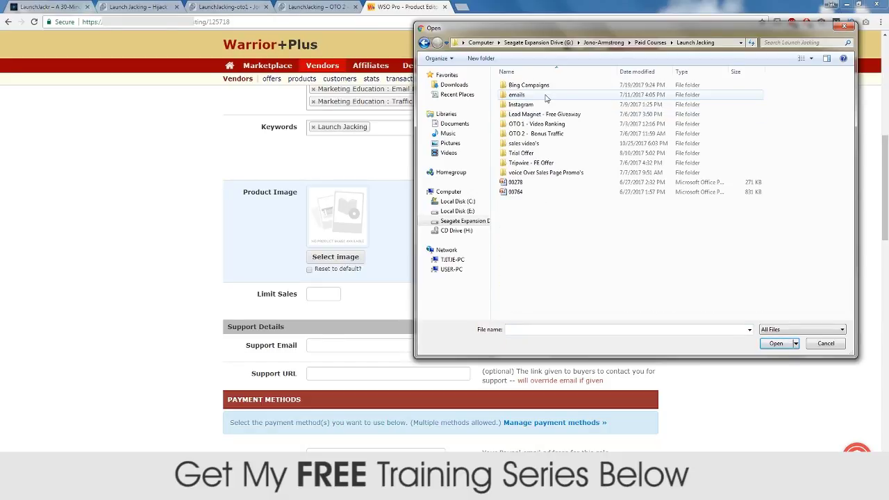
double_click(540, 147)
scroll(618, 236, down, 5)
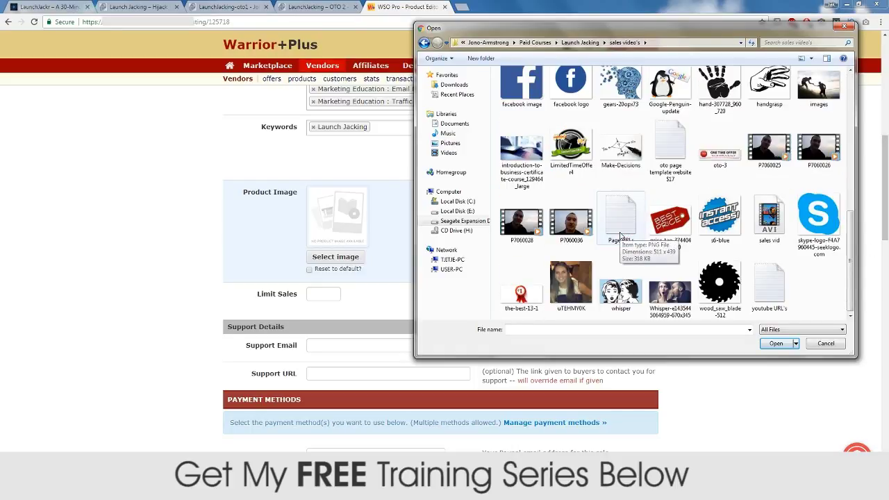
scroll(583, 215, up, 10)
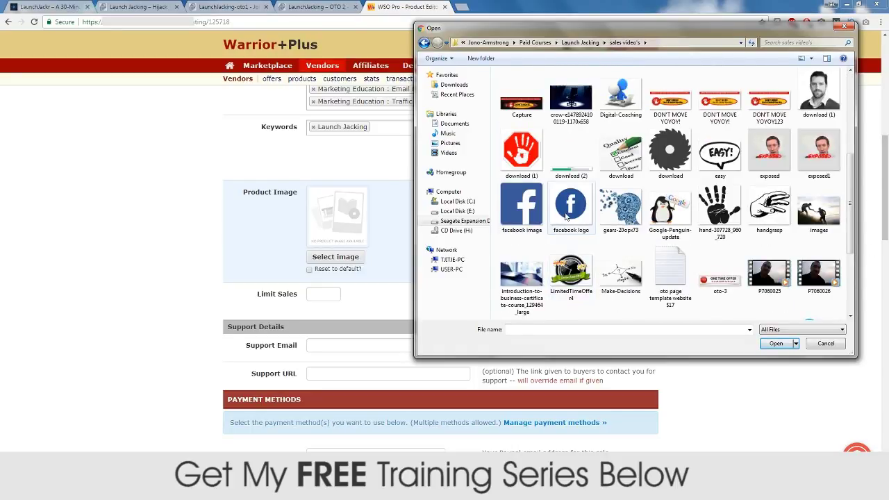
double_click(521, 161)
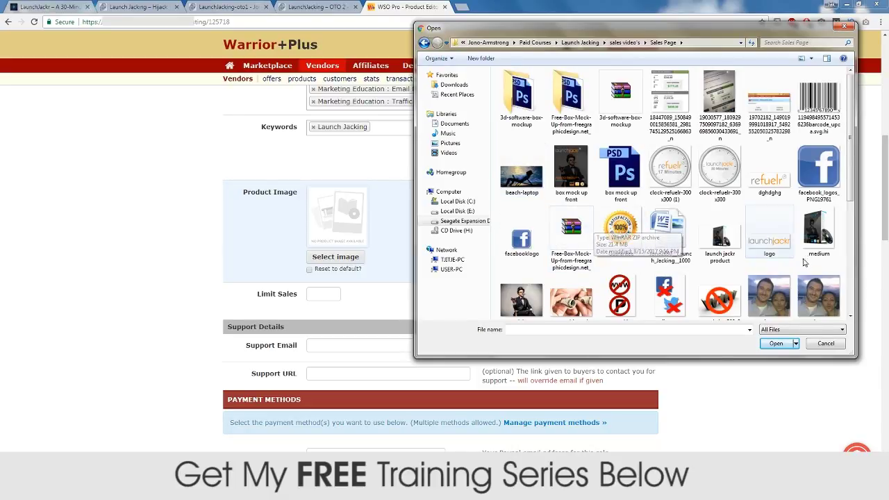
click(725, 240)
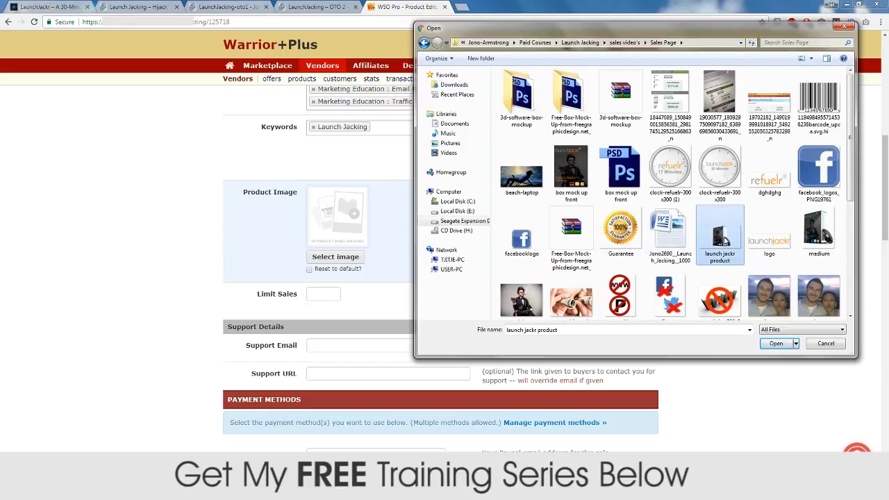
click(776, 343)
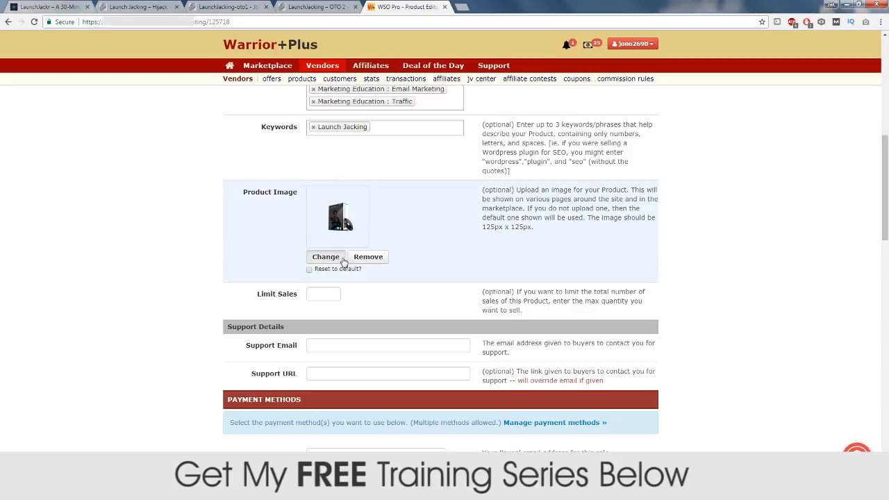
click(340, 258)
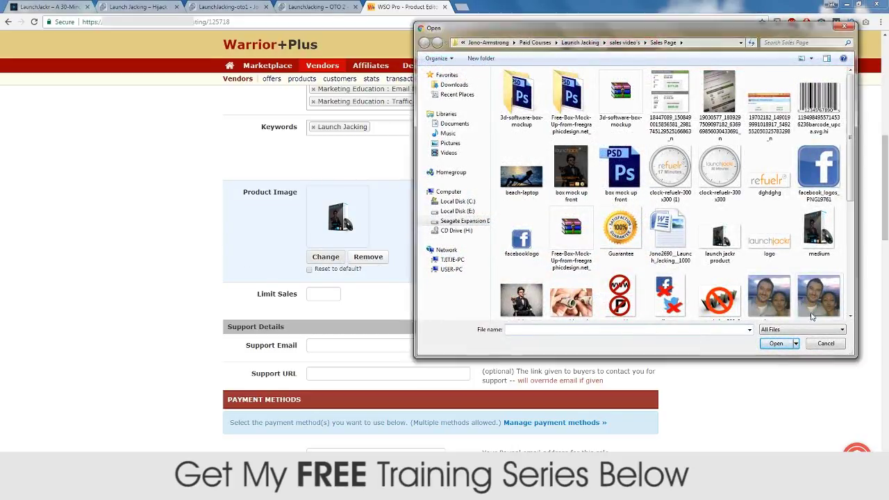
click(824, 343)
Review the product's support contact fields, payment methods and the PayPal accounts available for selection
scroll(194, 291, down, 1)
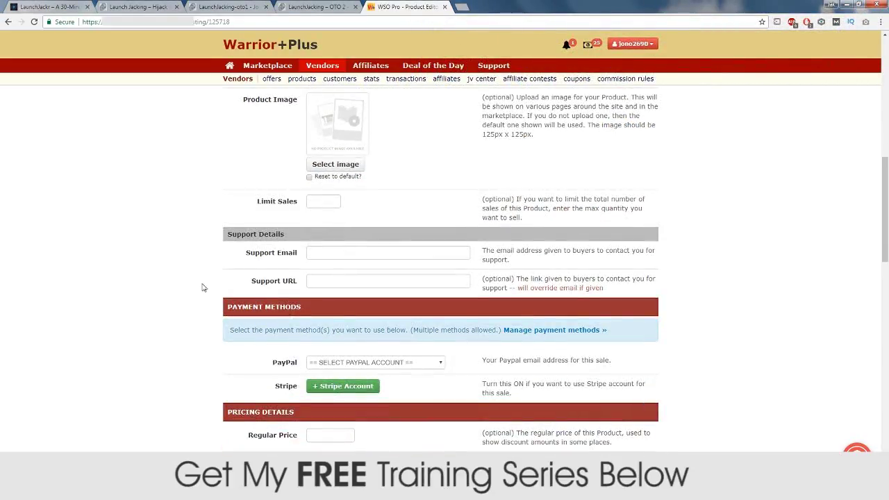
scroll(176, 292, down, 1)
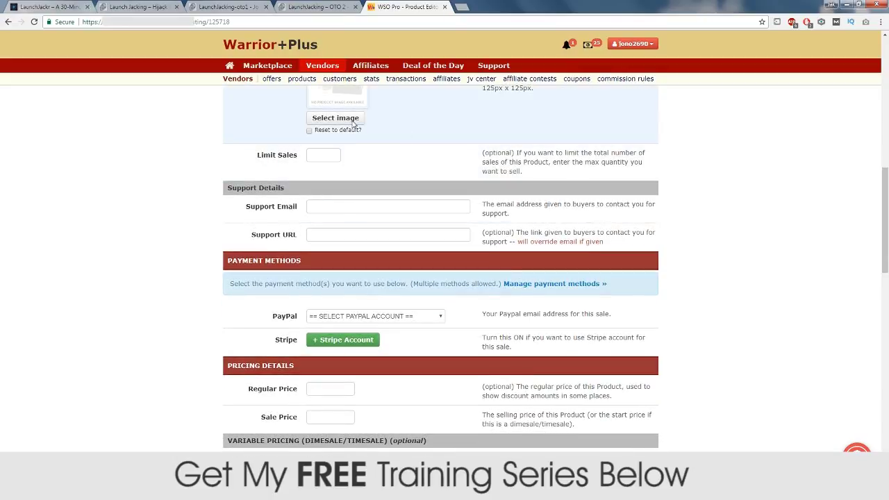
scroll(169, 257, down, 1)
scroll(172, 253, down, 1)
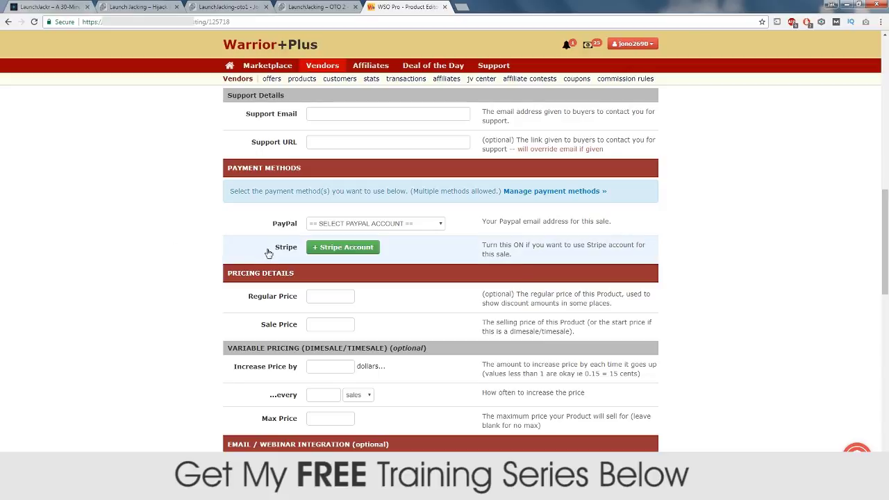
click(401, 142)
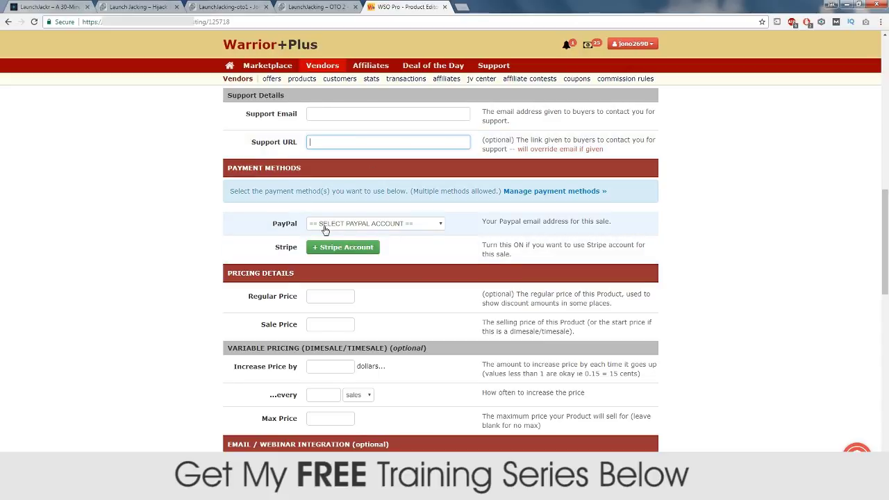
click(370, 225)
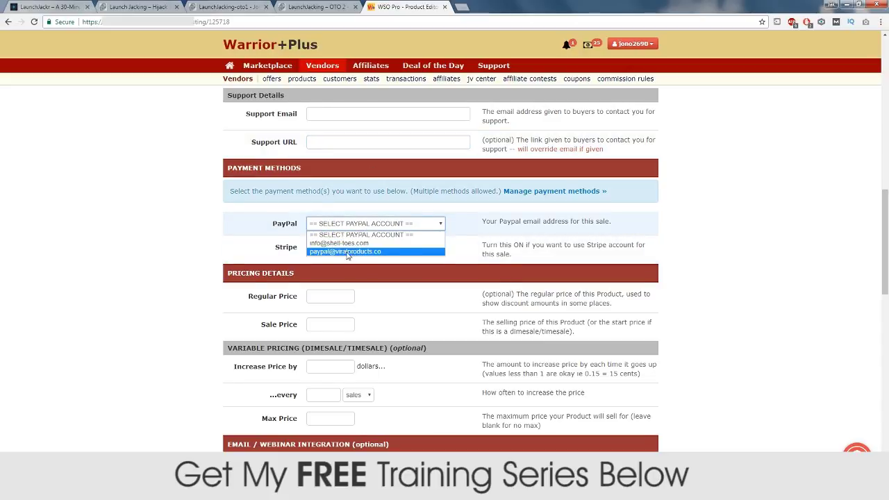
click(192, 218)
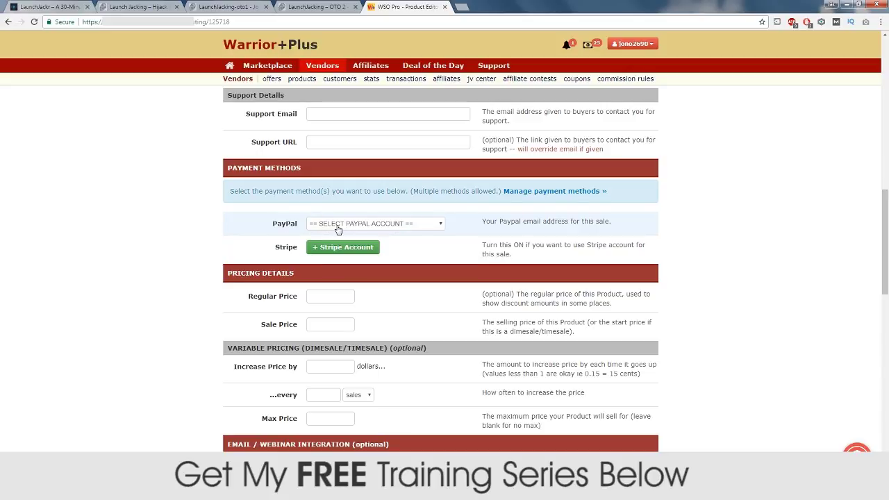
Set the product's regular price to 16.95 and its sale price to 8.95
scroll(251, 259, down, 2)
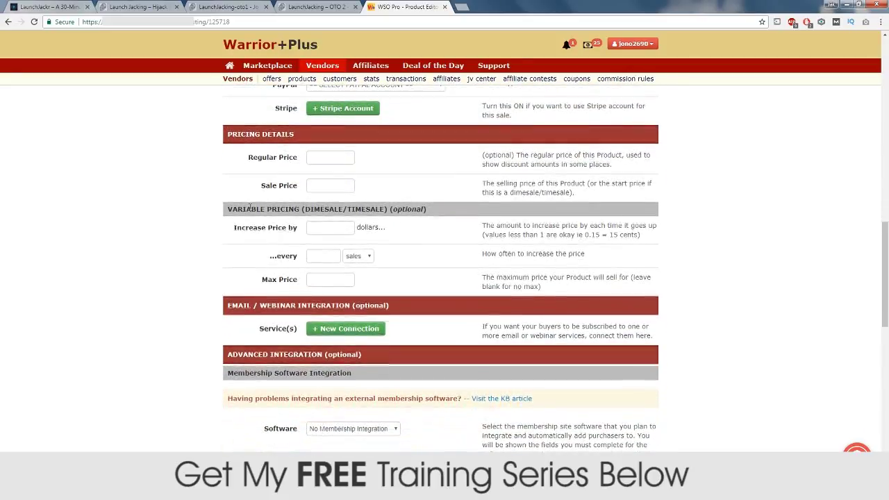
click(318, 160)
text(16.95)
click(316, 184)
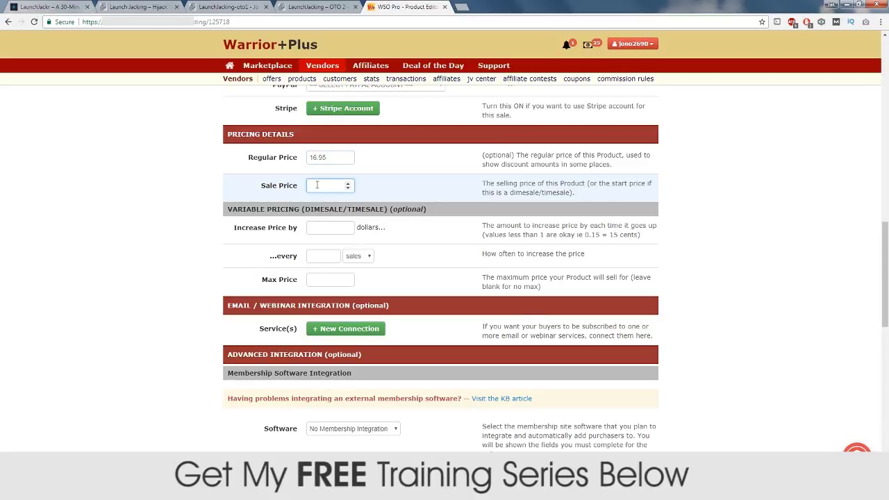
text(8.95)
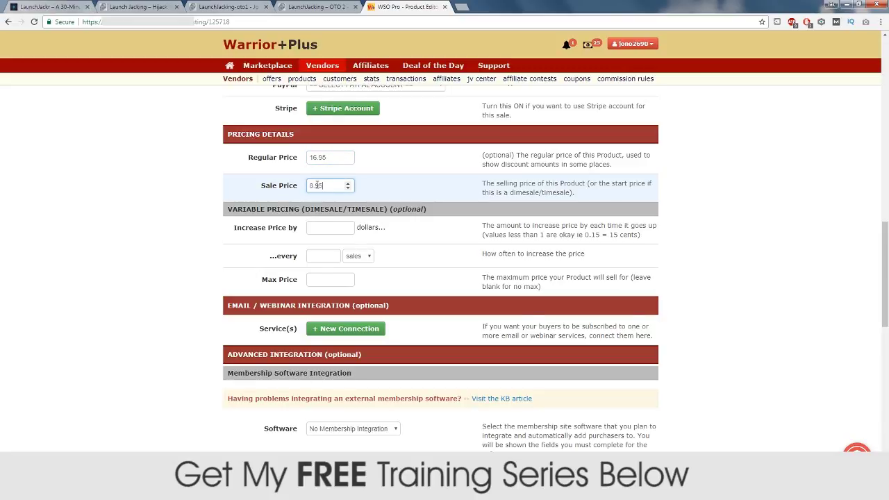
Configure the variable pricing to increase by 0.20 dollars every 3 sales, up to a maximum price of 14.95
click(328, 226)
text(0.20)
click(325, 254)
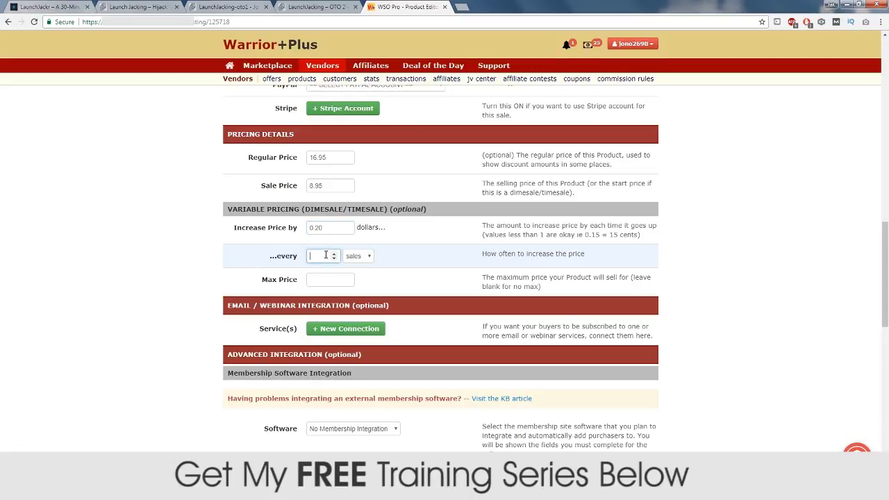
text(3)
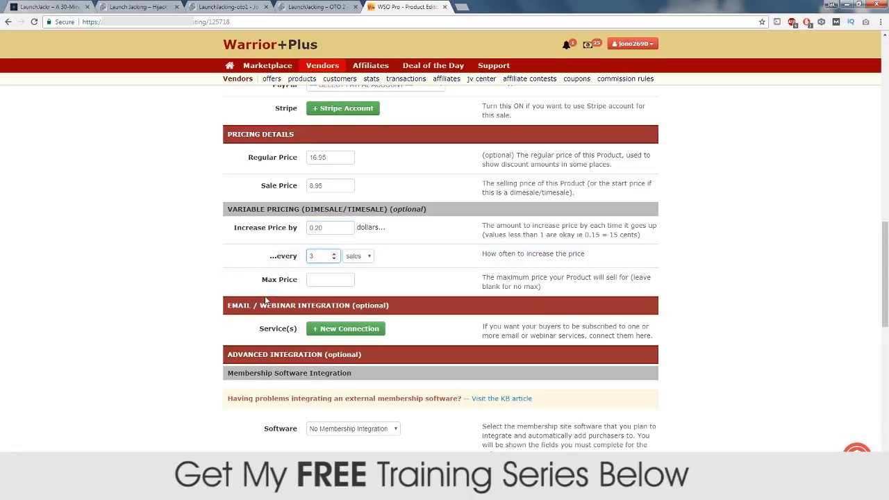
click(322, 279)
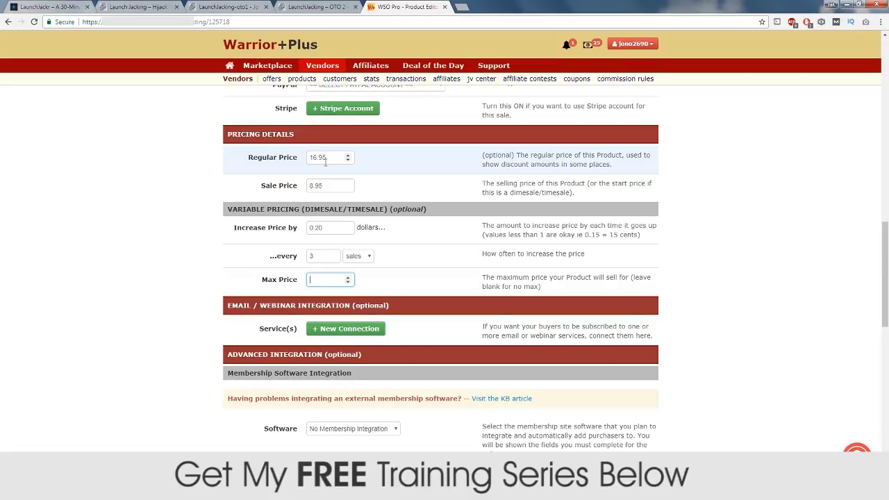
text(4.95)
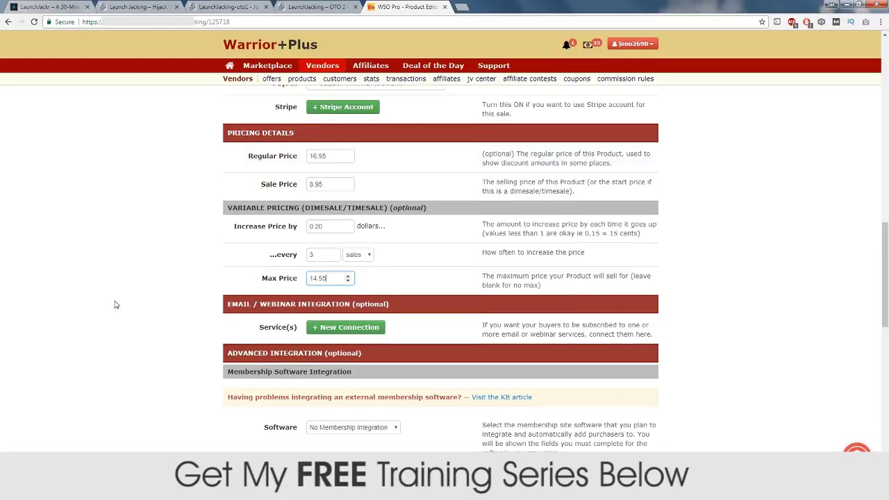
Start a new email/webinar service connection for the product and choose GetResponse as the service
scroll(116, 304, down, 3)
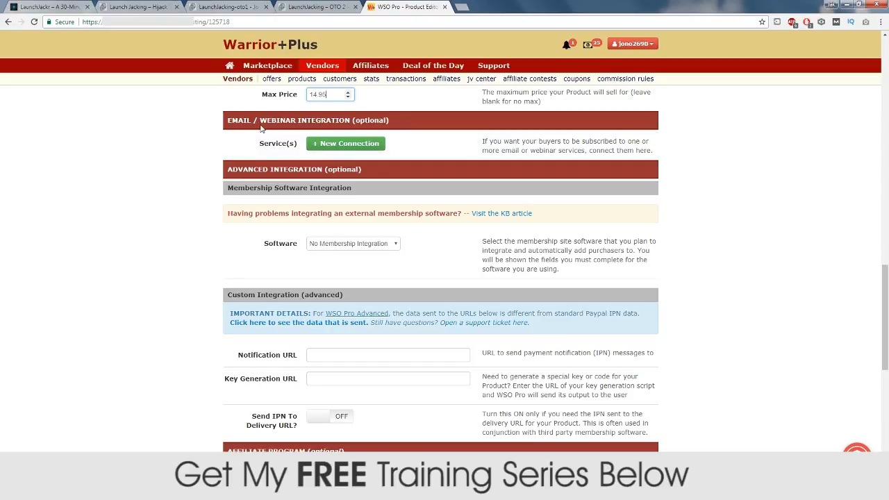
click(345, 146)
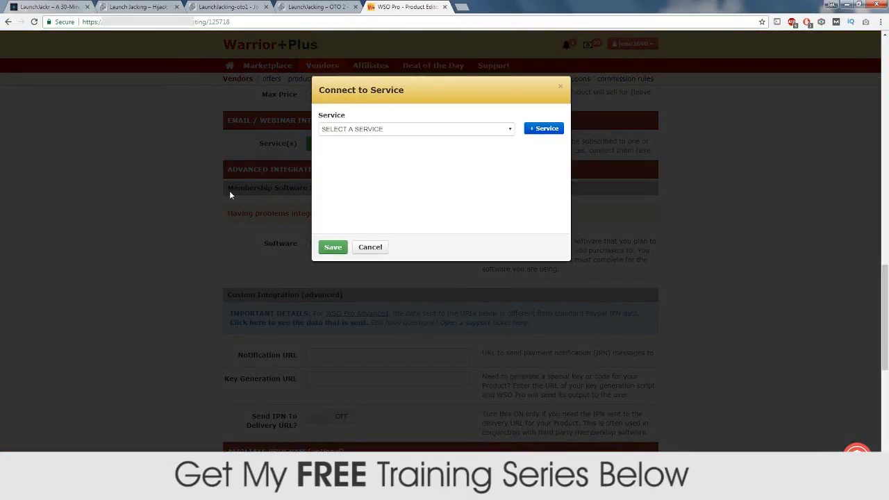
click(493, 134)
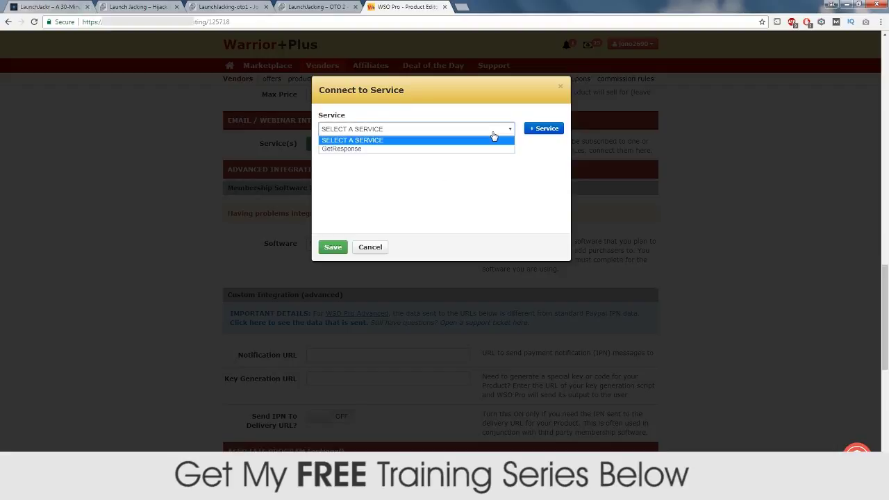
click(443, 134)
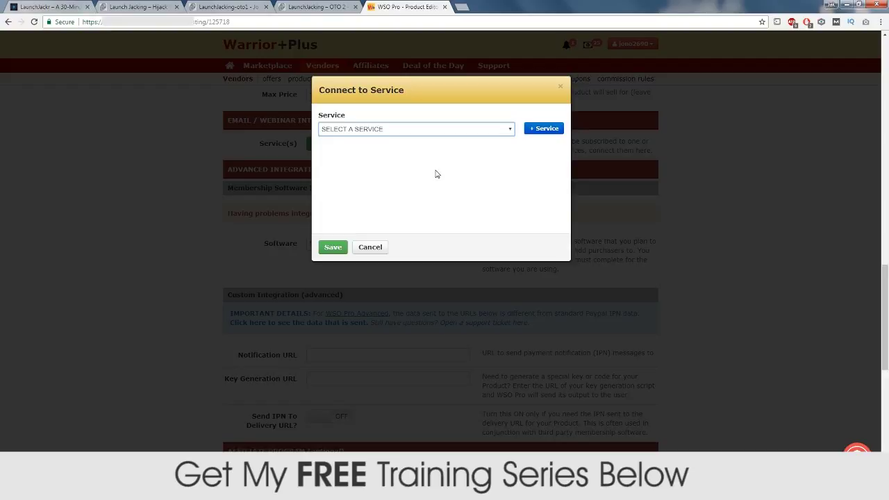
click(473, 134)
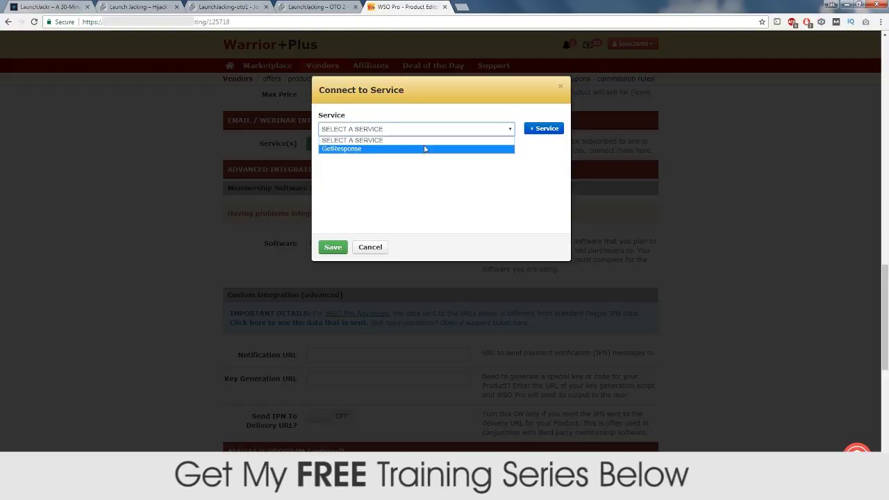
click(394, 149)
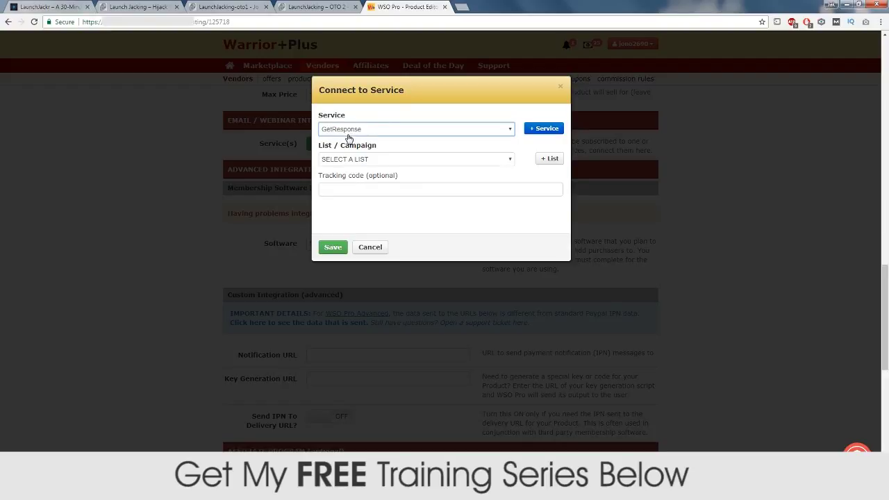
Choose the course_review_video list for the GetResponse connection, leave the tracking code empty and save the connection
click(407, 160)
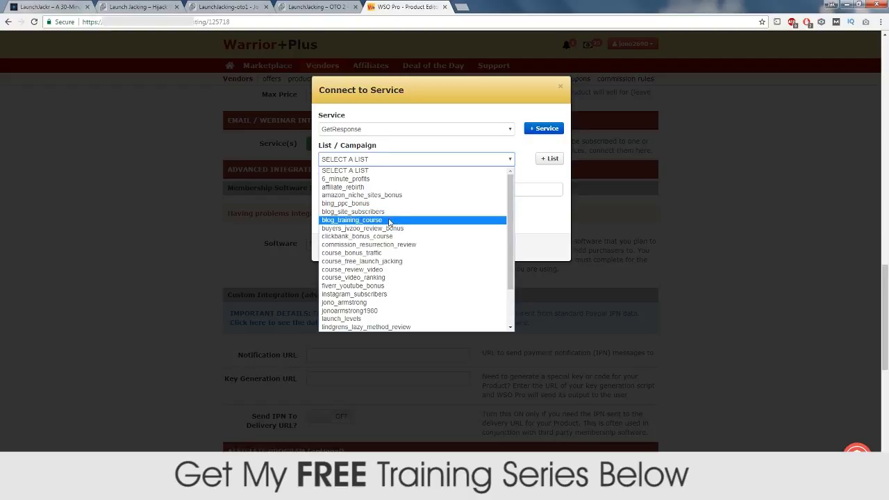
scroll(393, 260, down, 2)
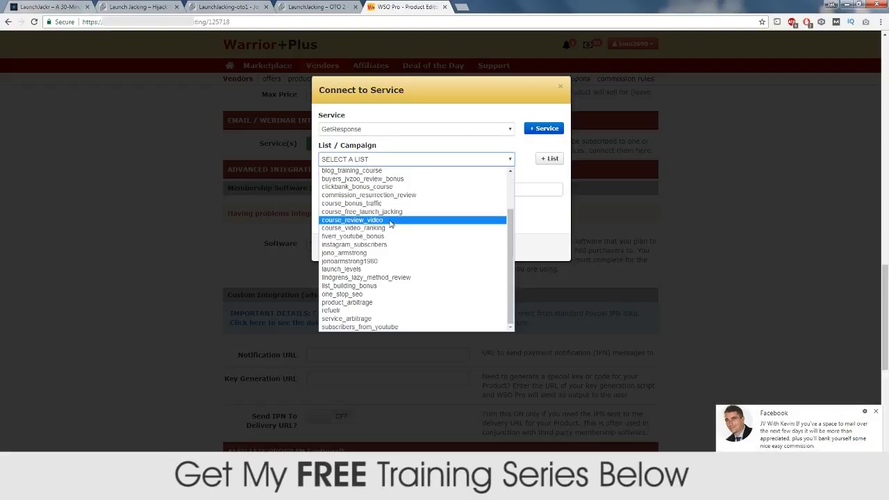
click(390, 221)
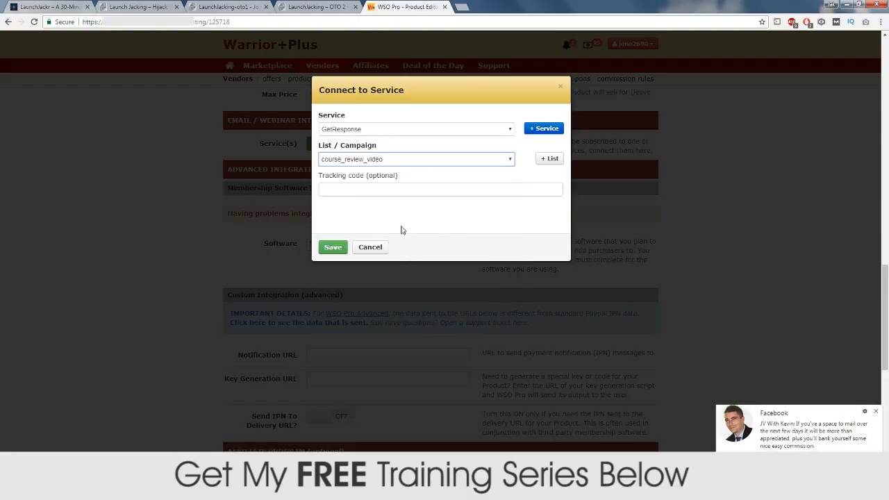
click(876, 414)
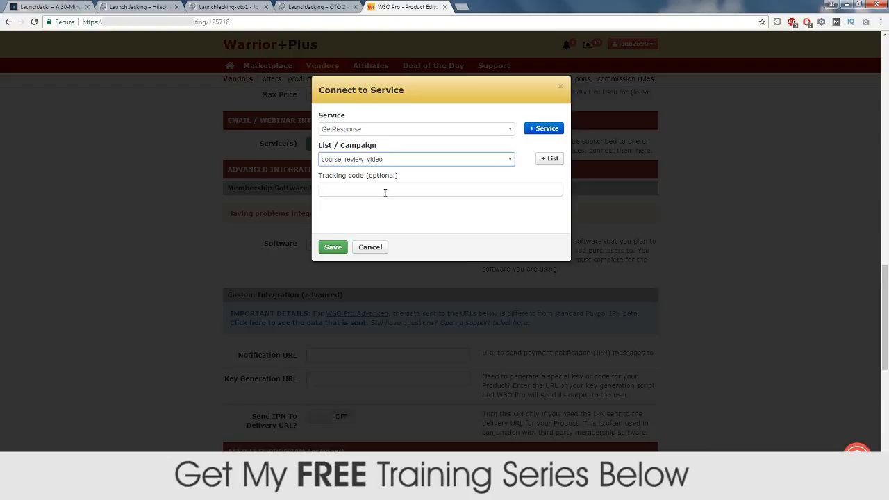
click(385, 193)
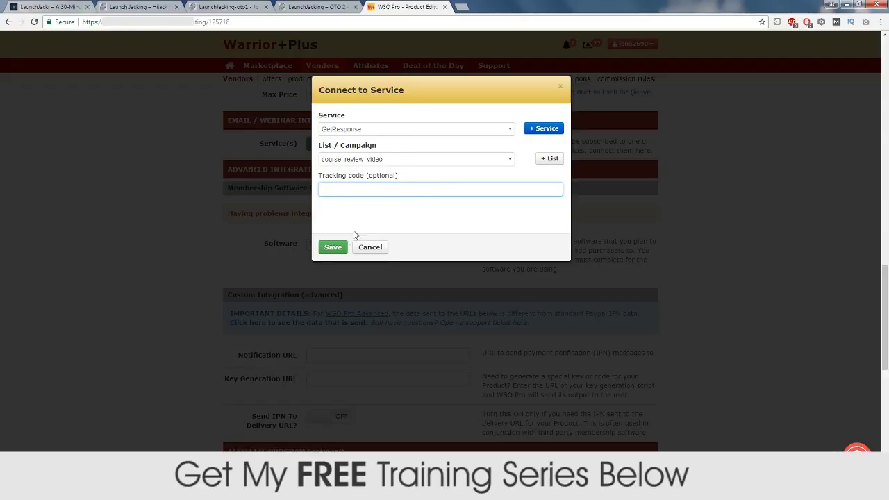
click(342, 250)
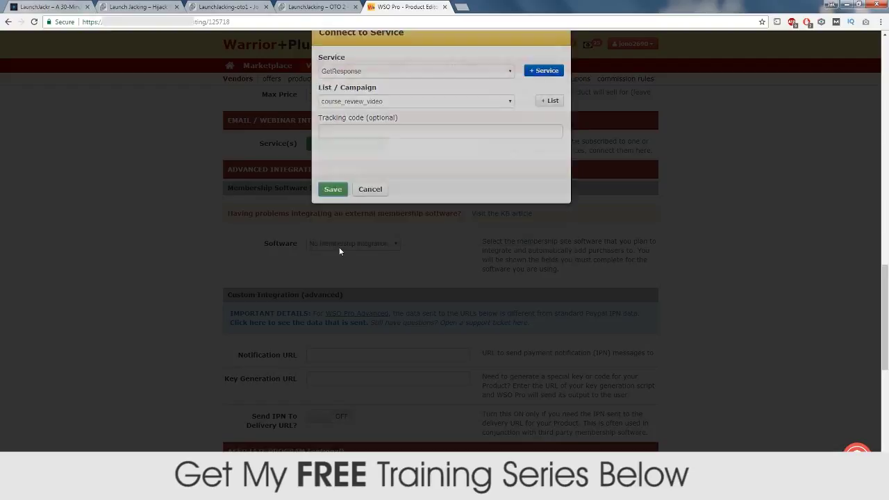
Set the affiliate program's commission rate to 50%
scroll(183, 278, down, 3)
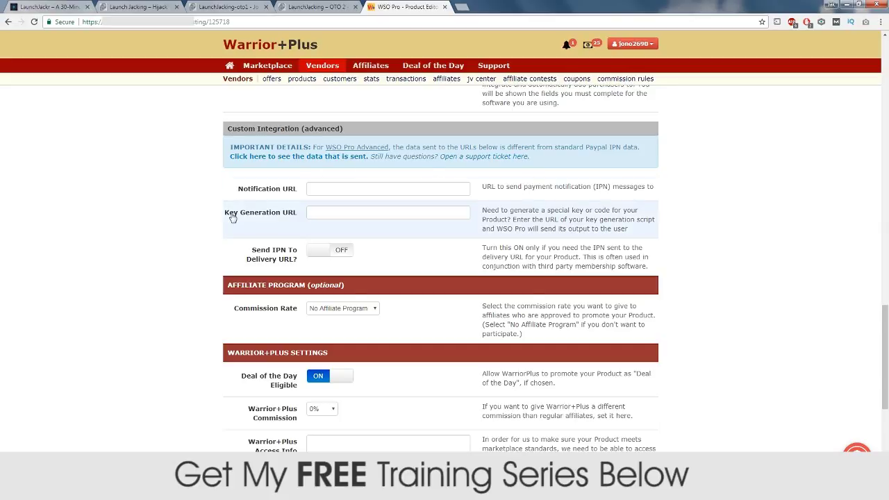
scroll(231, 221, down, 1)
scroll(205, 208, down, 1)
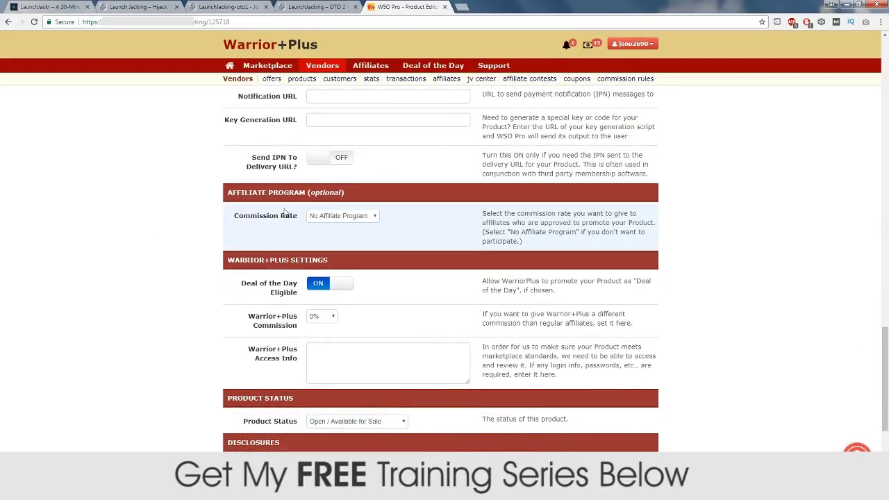
scroll(223, 238, down, 1)
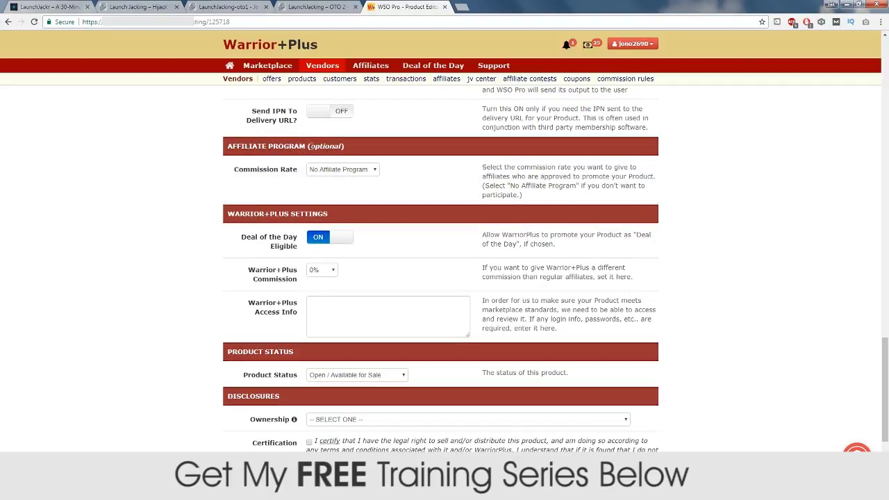
click(366, 173)
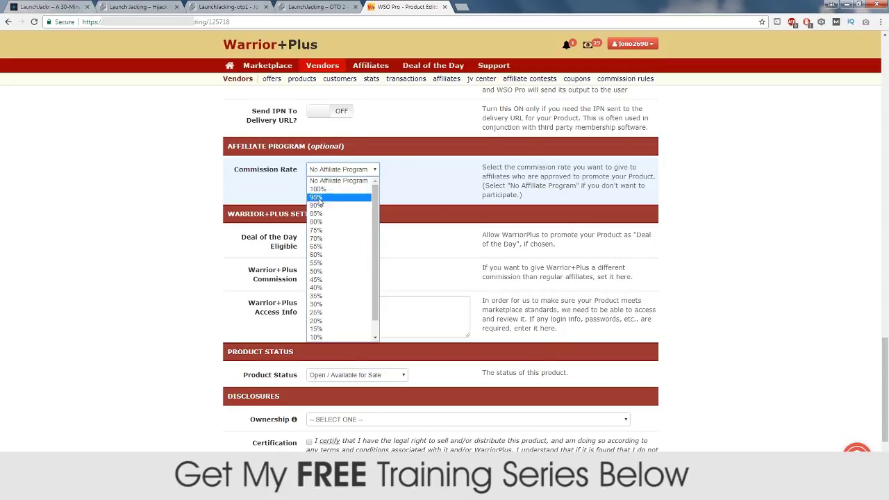
click(332, 272)
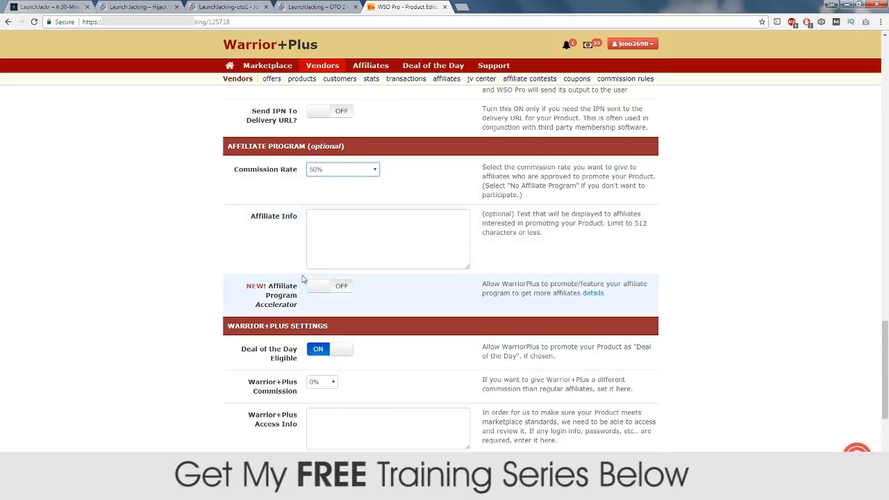
Leave the affiliate info text empty and turn on the Affiliate Program Accelerator
click(362, 228)
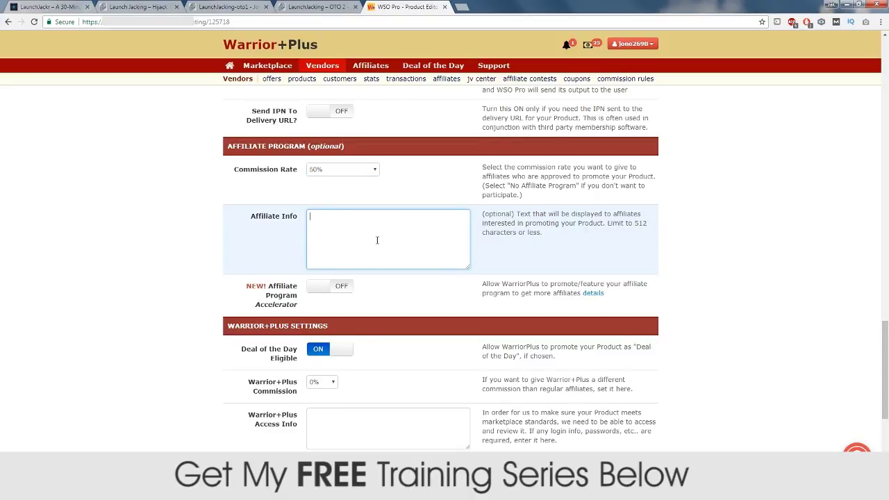
scroll(372, 233, down, 1)
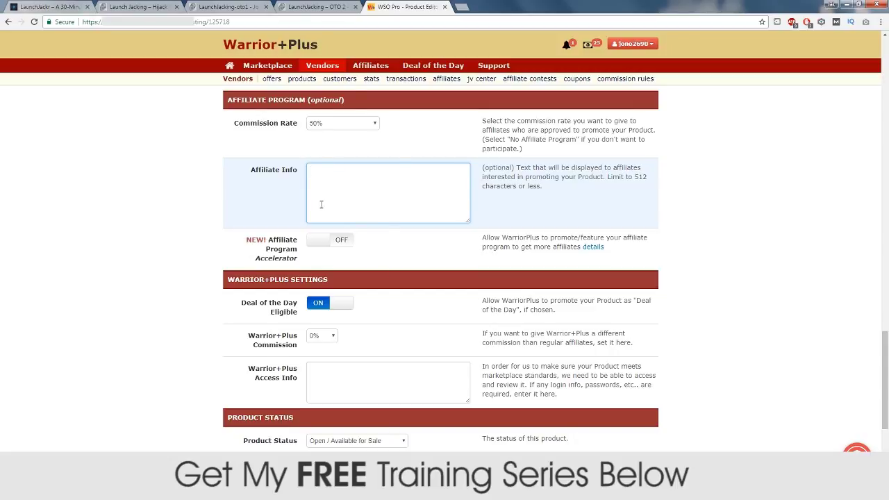
scroll(320, 204, down, 3)
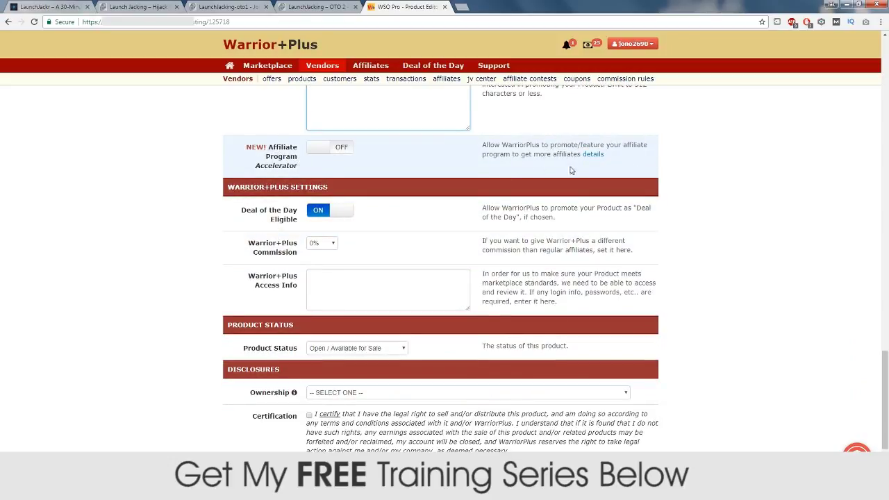
click(337, 157)
Set the Warrior+Plus commission to 100% and enter "no password or registration required" as the access info
scroll(410, 183, down, 1)
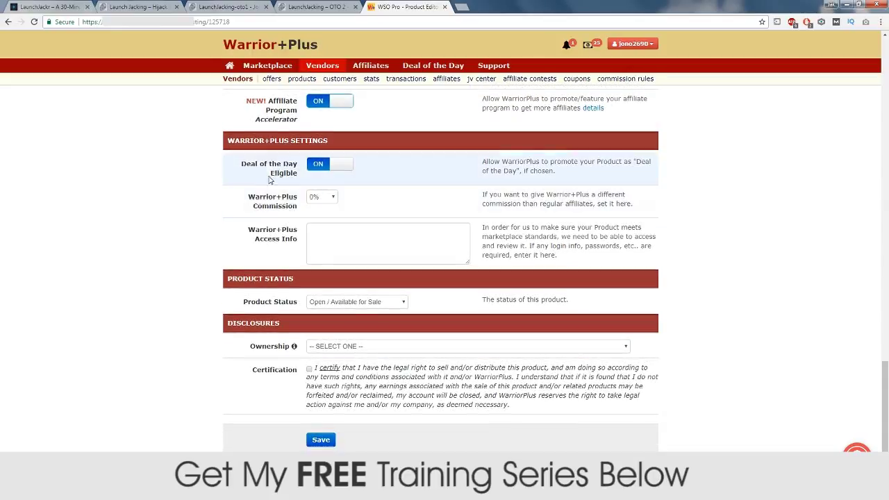
scroll(276, 202, down, 1)
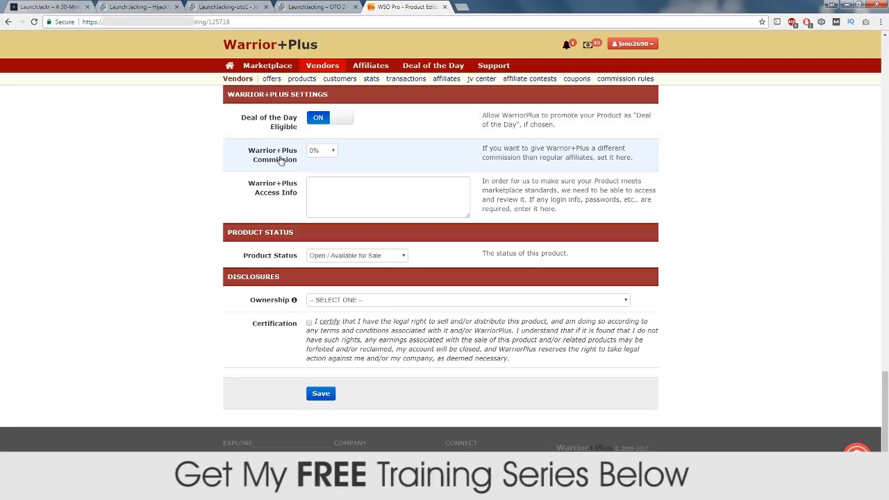
click(323, 151)
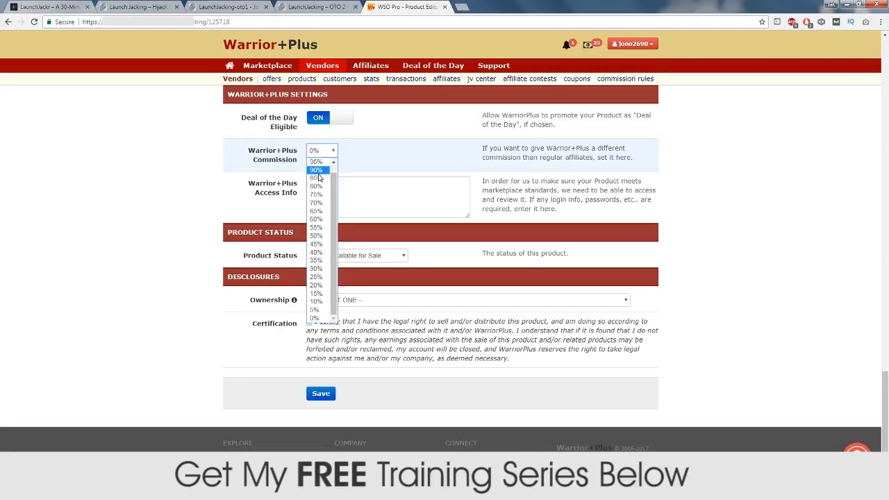
scroll(319, 164, up, 1)
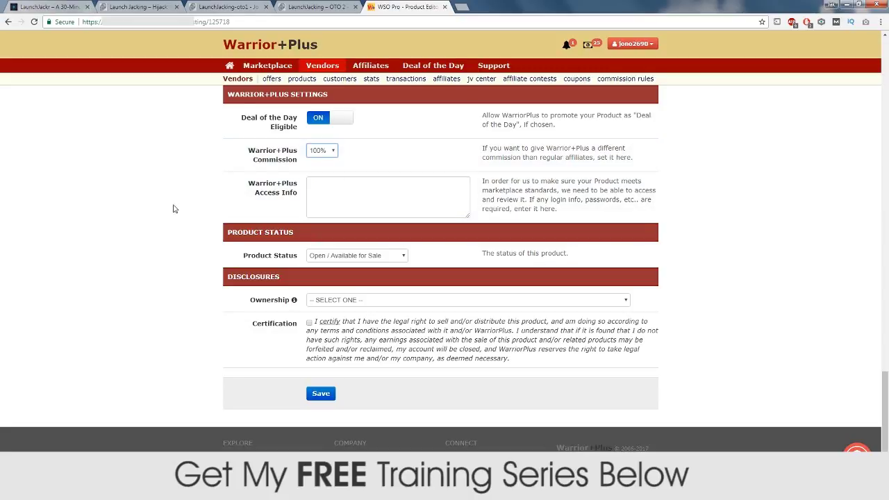
click(372, 193)
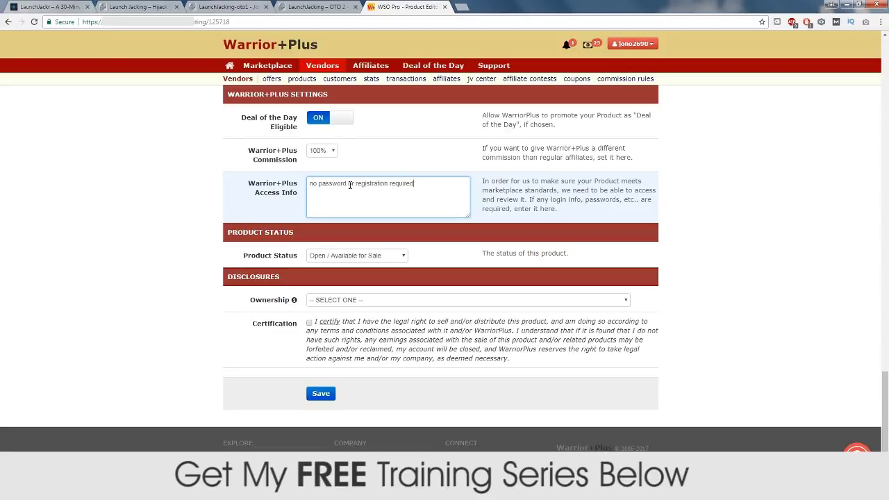
Keep the product status Open / Available for Sale, declare original creator ownership, accept the certification and save the product
click(360, 255)
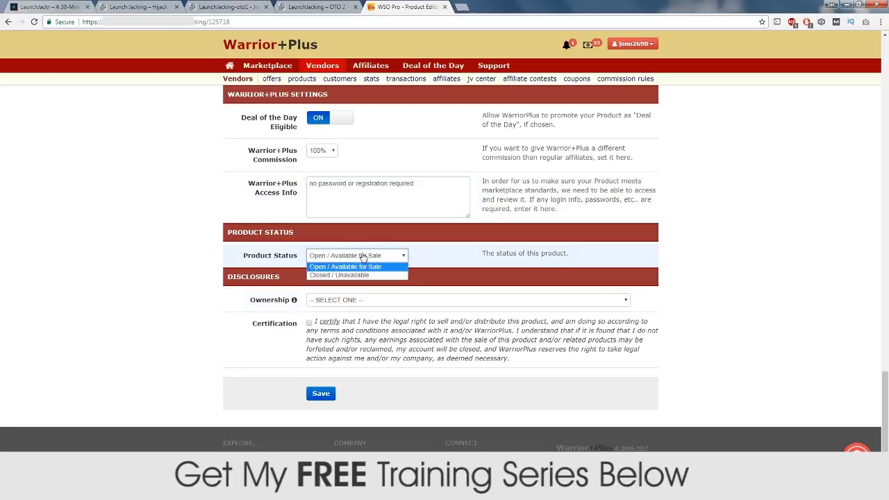
click(362, 266)
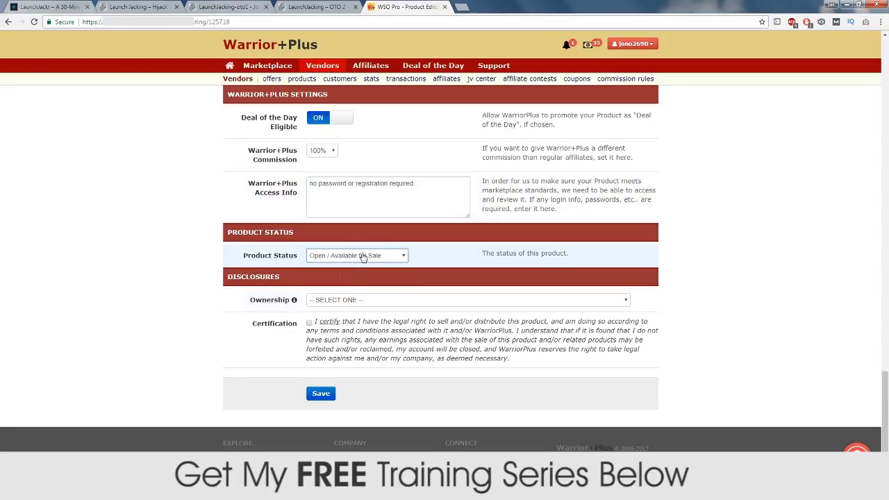
click(373, 304)
click(357, 316)
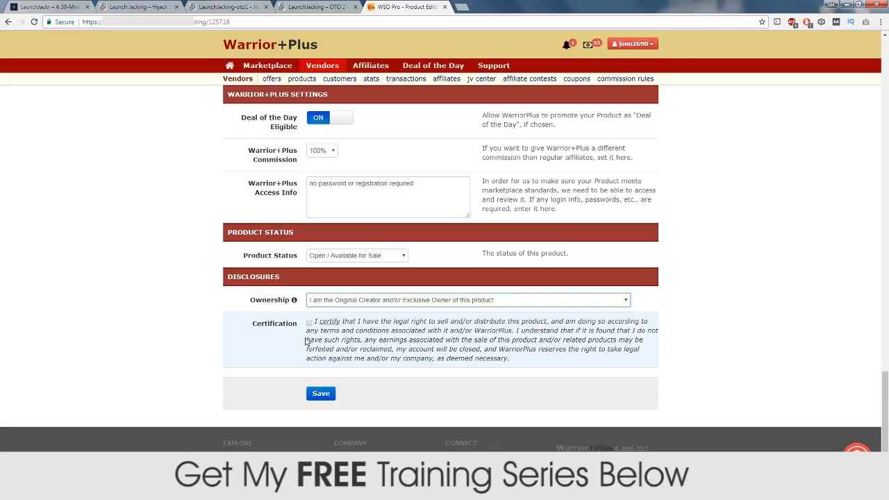
click(309, 323)
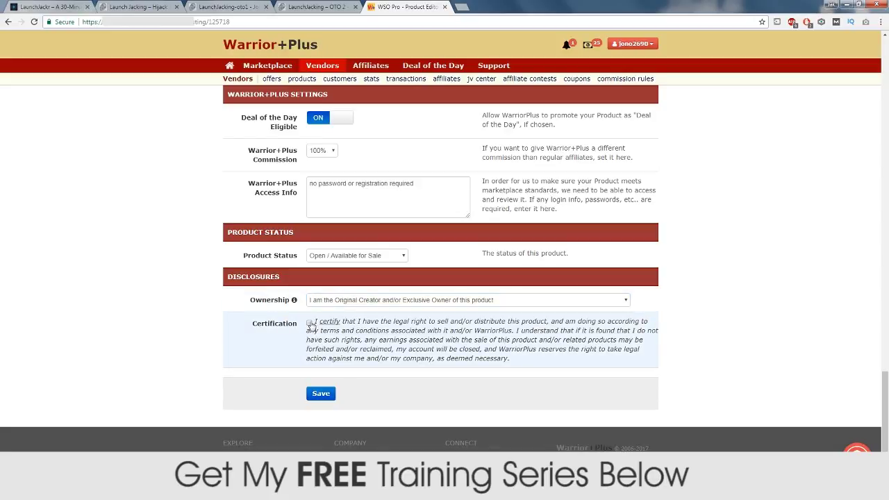
click(322, 394)
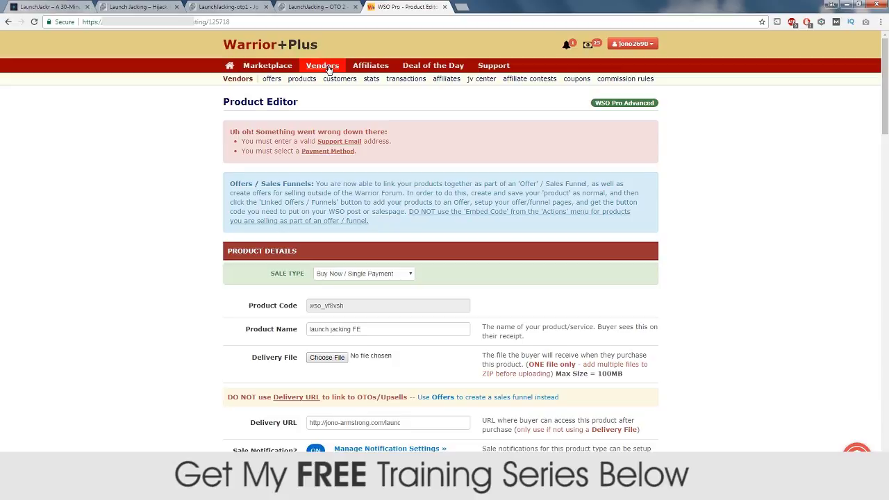
Open the existing product "Launch Jacking - Hack Your Way To affiliate Success" from the vendor product list
click(302, 80)
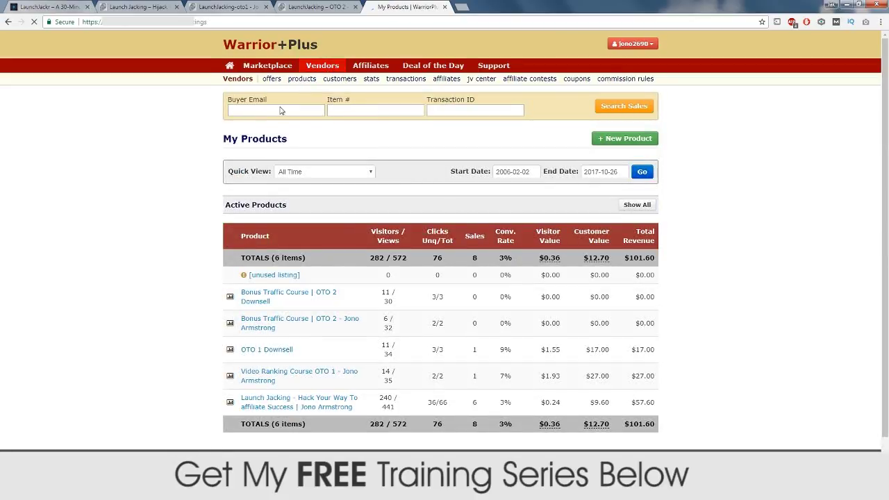
scroll(377, 288, down, 1)
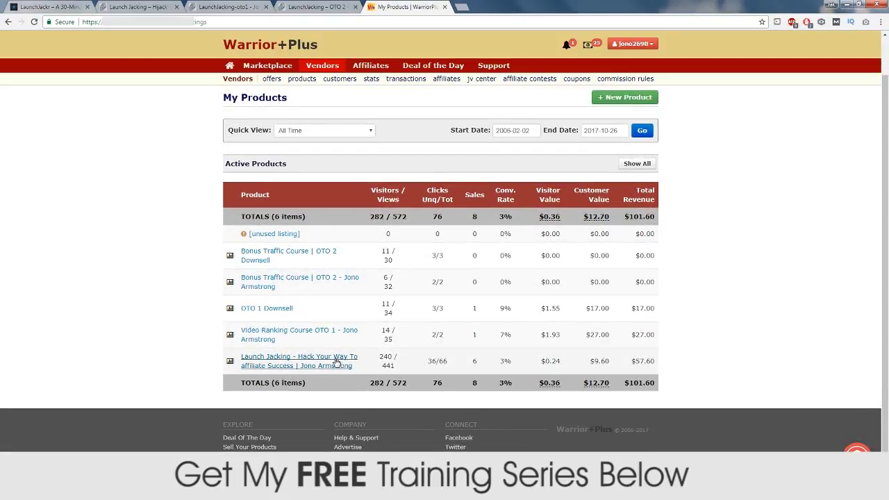
click(336, 361)
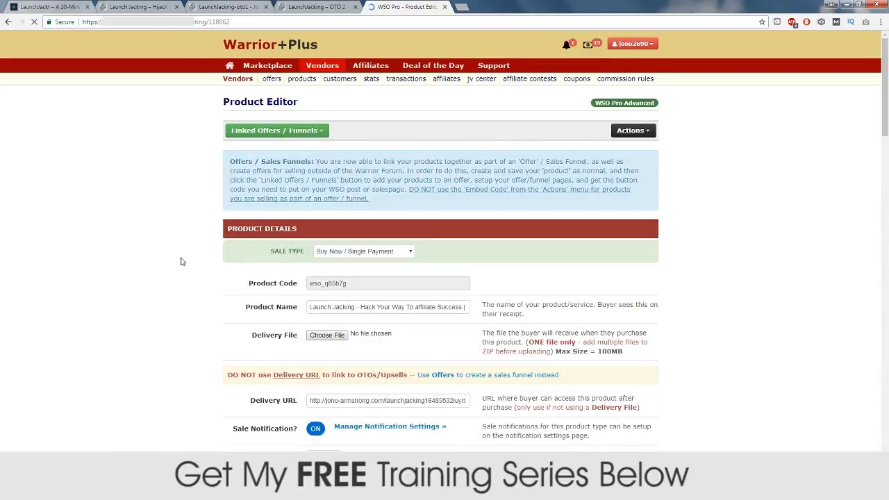
Review the existing Launch Jacking listing's details, support, payment, pricing, email integration and affiliate program settings
scroll(195, 240, down, 5)
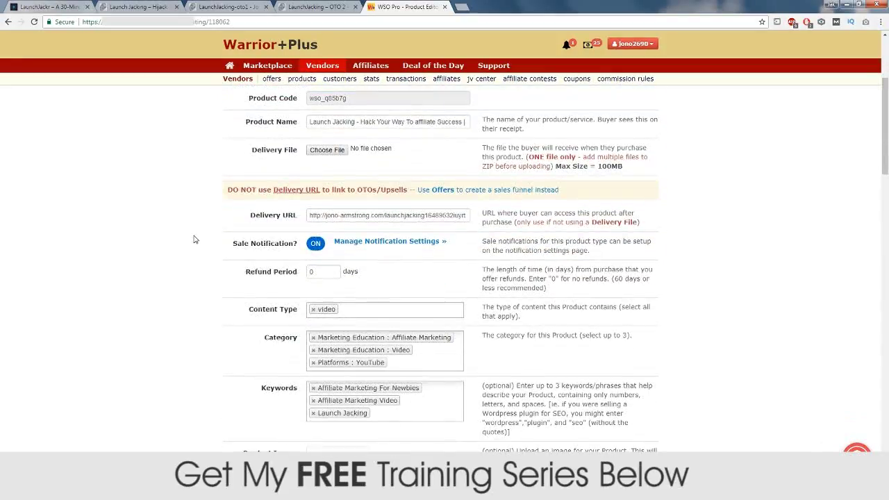
scroll(195, 241, down, 2)
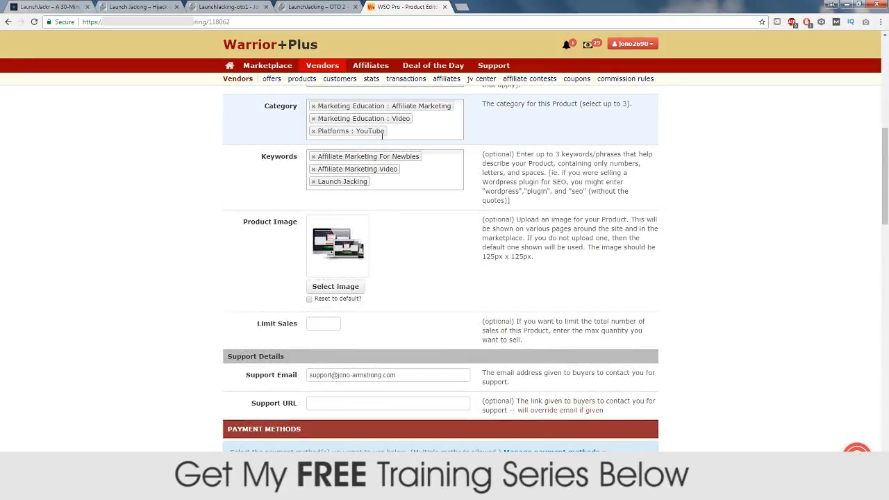
scroll(188, 248, down, 3)
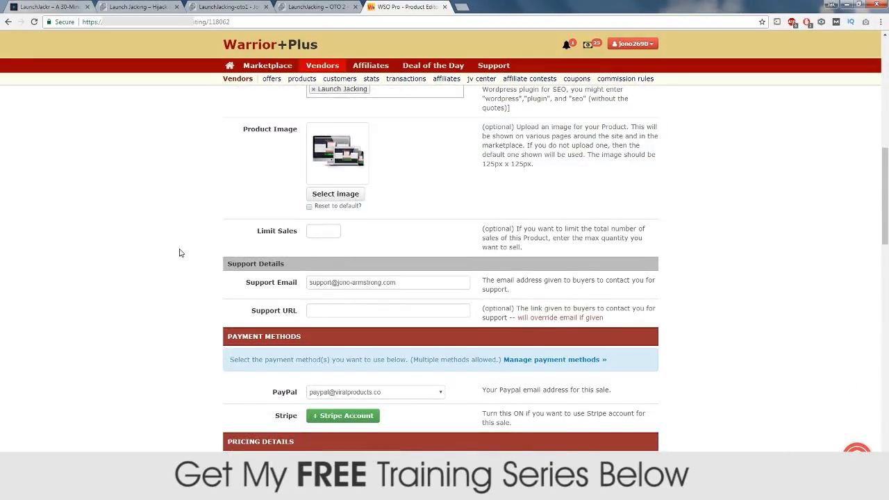
scroll(184, 245, up, 1)
scroll(217, 237, down, 3)
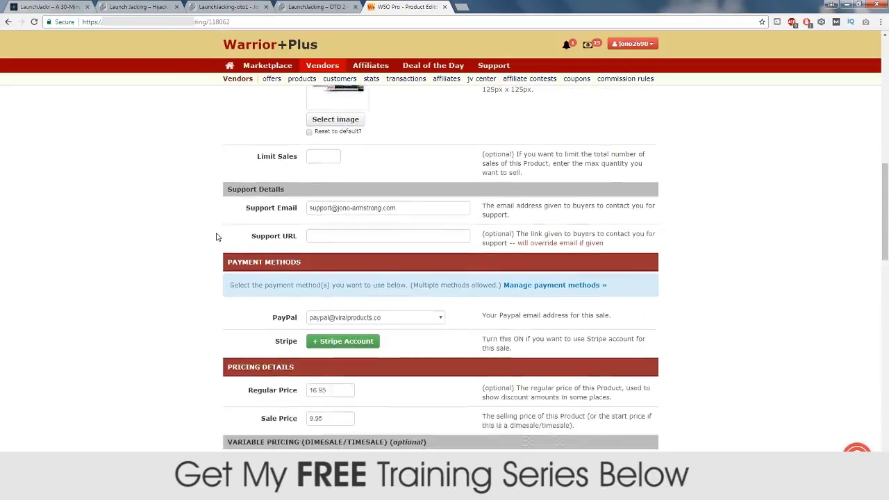
scroll(218, 238, down, 3)
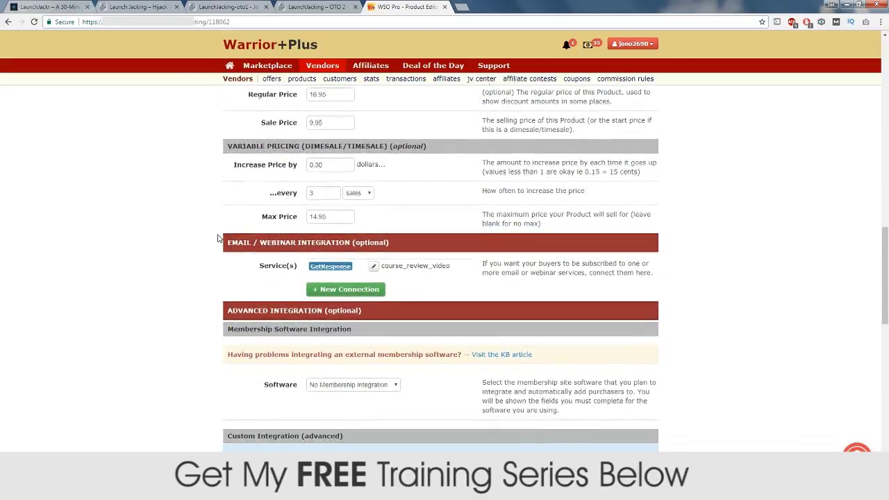
scroll(199, 252, down, 2)
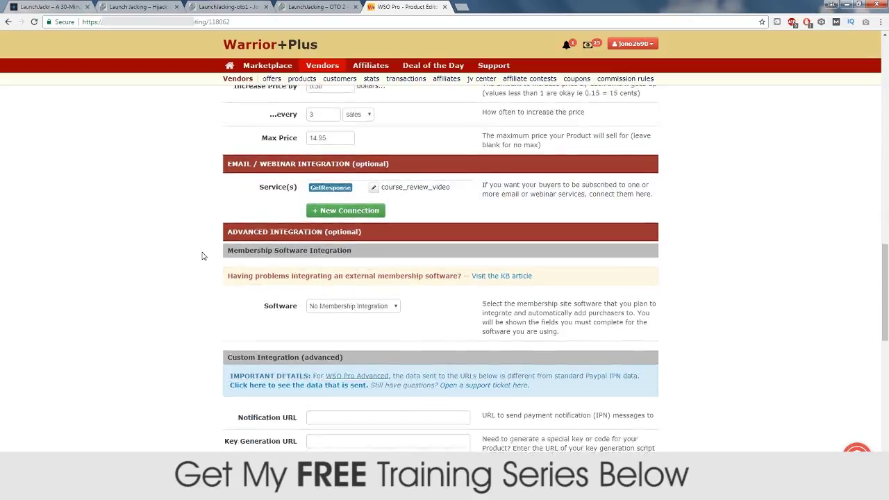
scroll(195, 241, down, 3)
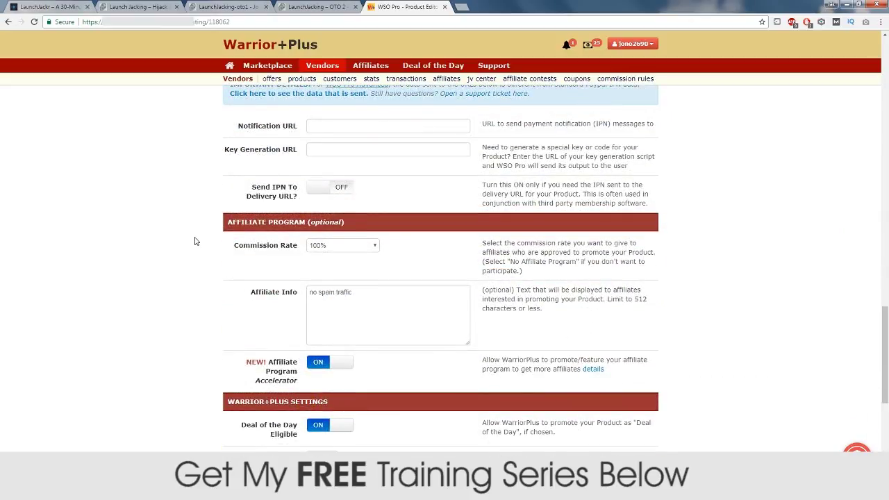
scroll(194, 240, down, 5)
scroll(184, 250, up, 15)
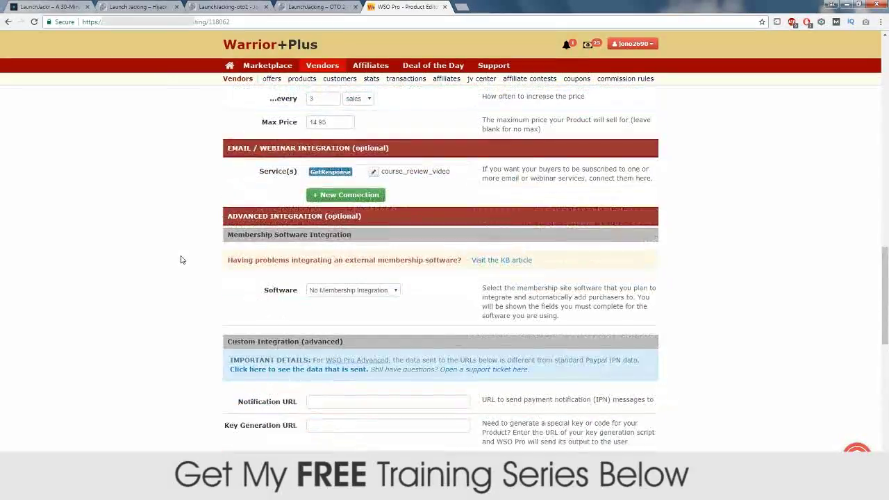
Open the linked offer "Launch Jacking Video Review Course" from the product editor and review its funnel pages
scroll(181, 259, up, 4)
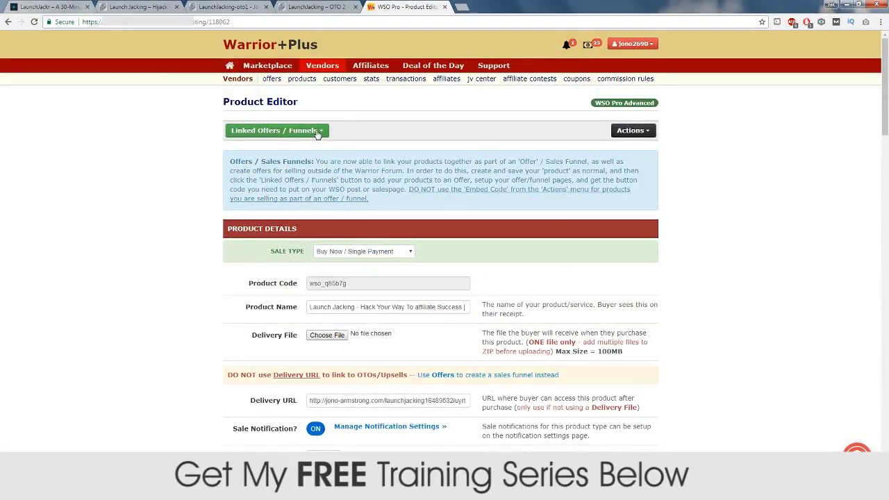
click(630, 132)
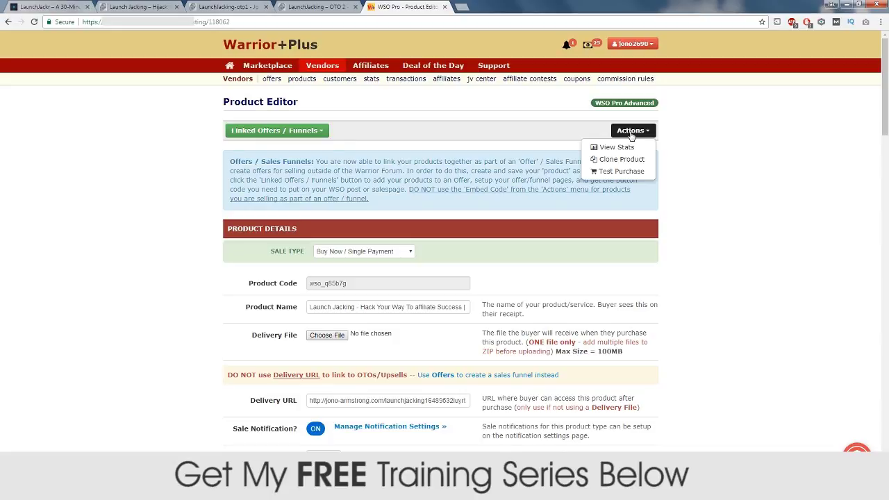
click(462, 131)
click(308, 132)
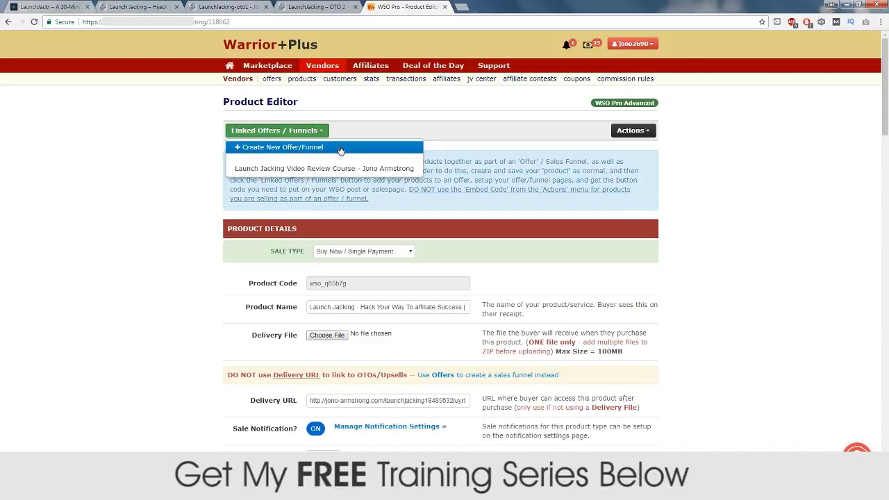
click(266, 170)
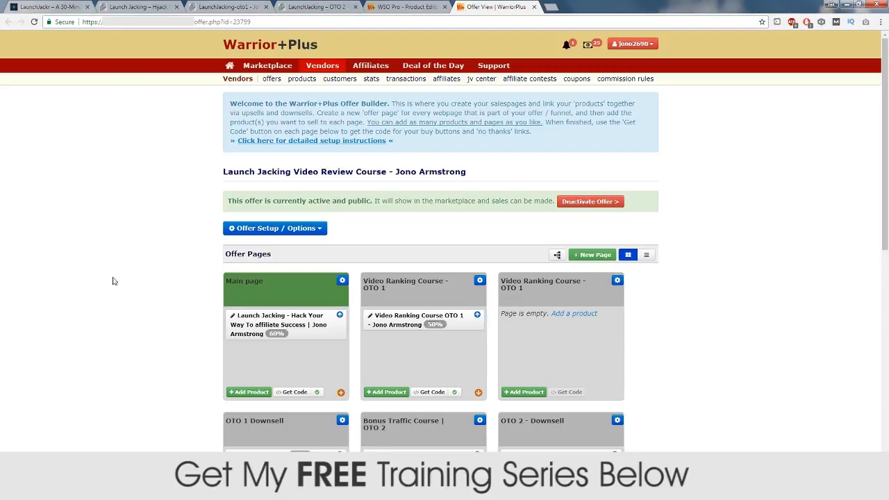
scroll(124, 270, down, 3)
scroll(129, 264, up, 2)
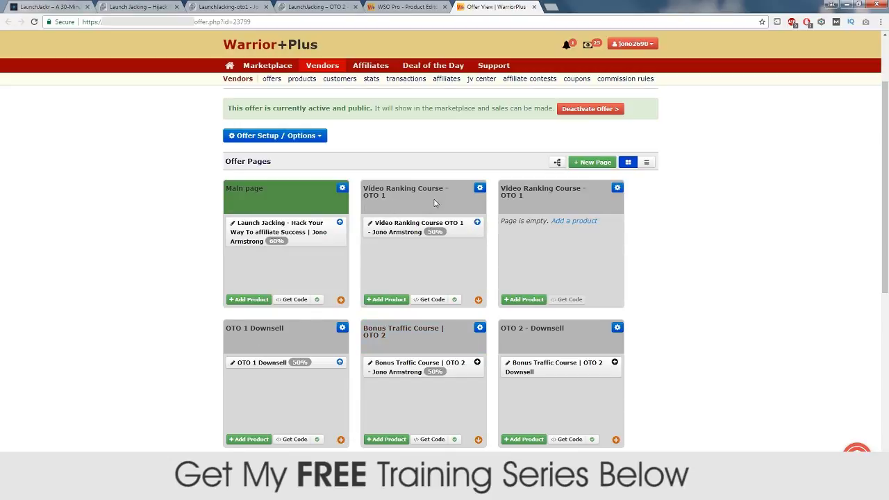
click(600, 163)
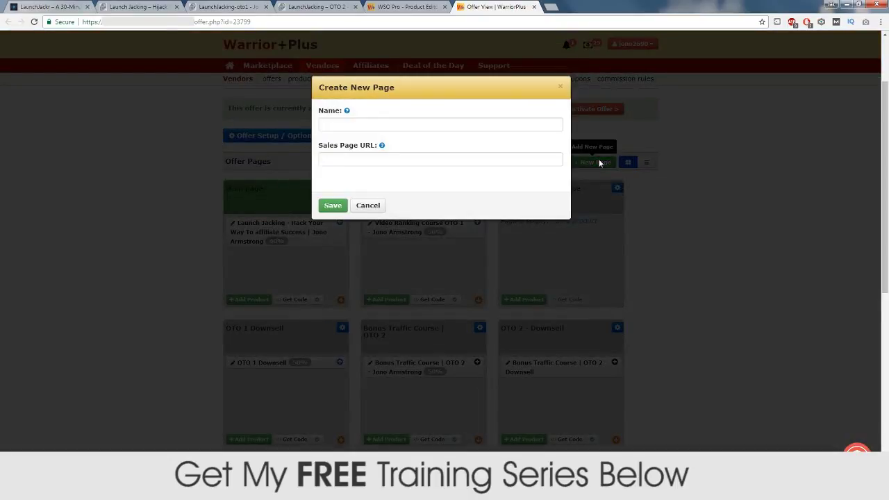
click(366, 123)
click(363, 159)
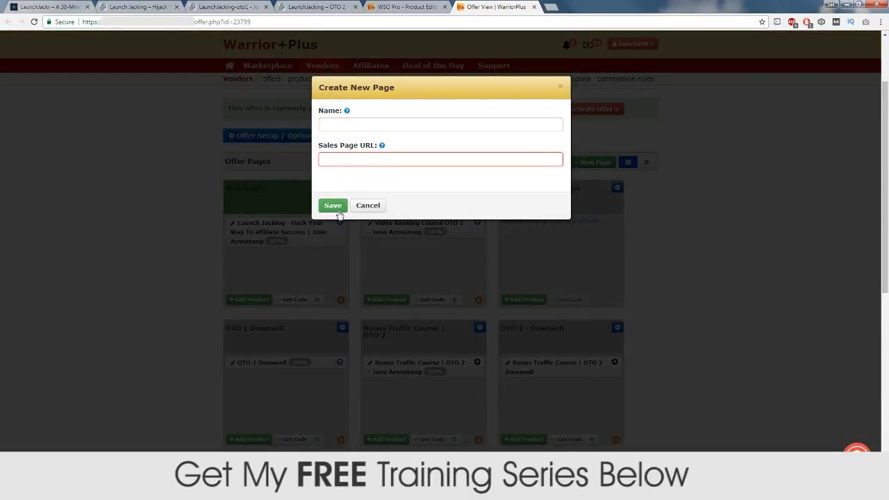
click(368, 206)
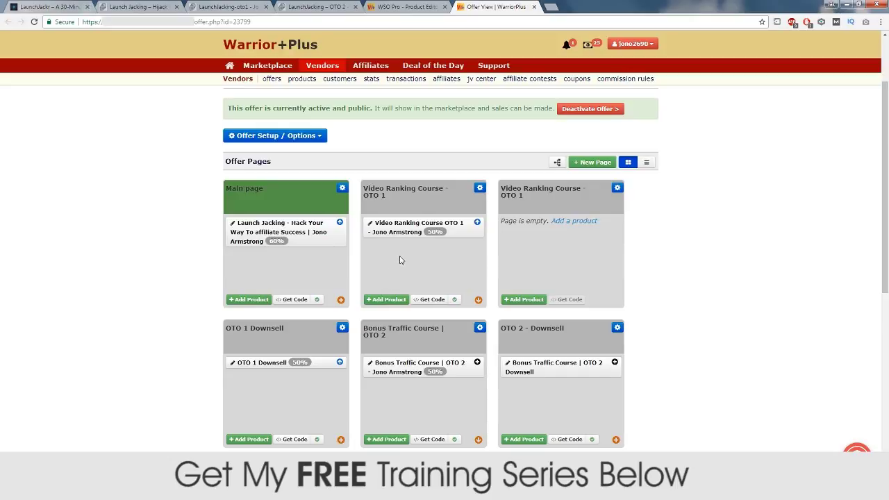
Get the button code for Video Ranking Course OTO 1, compare the flat and clean styles, and select the clean button's HTML code
click(430, 301)
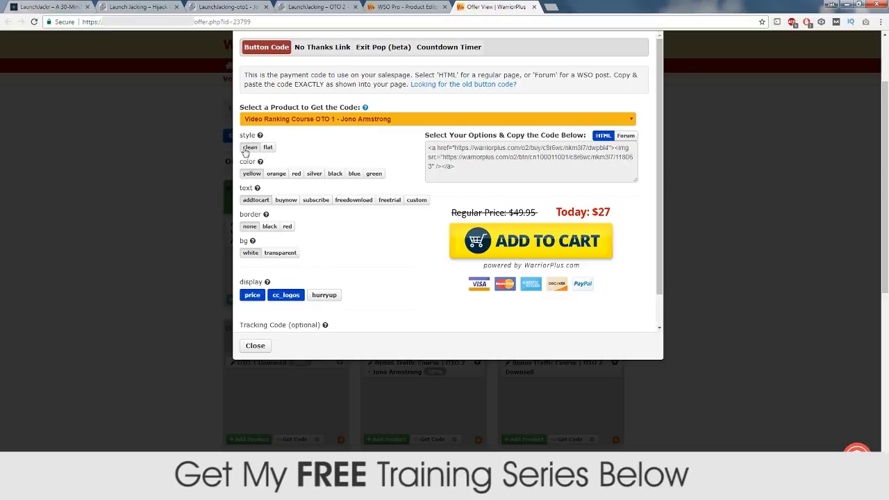
click(268, 147)
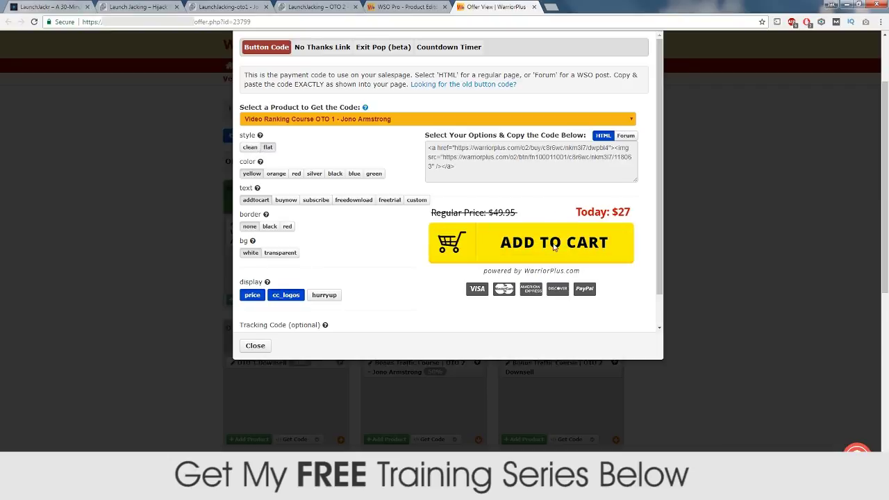
click(250, 148)
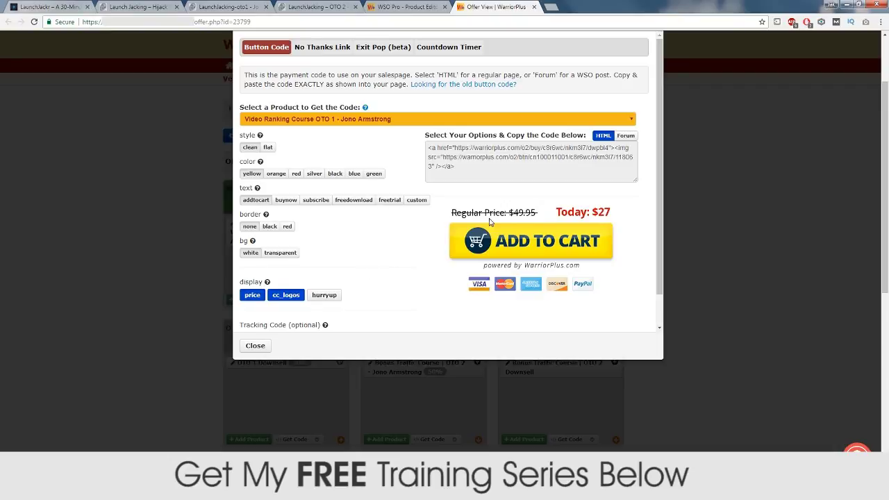
click(456, 165)
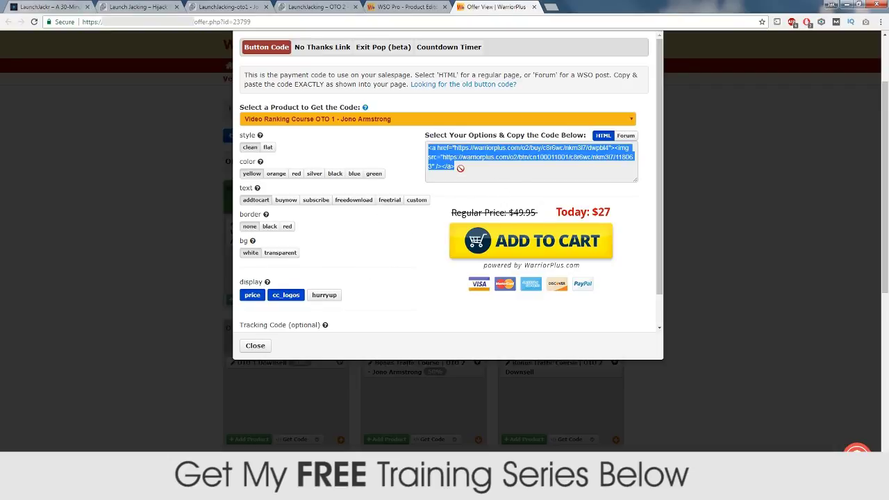
click(459, 168)
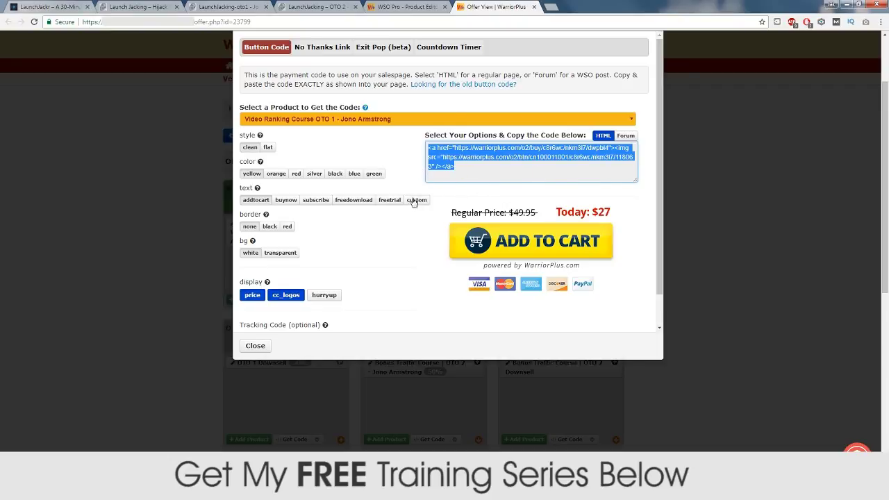
Open the WordPress admin site in a new browser tab and log in with the saved credentials
click(551, 9)
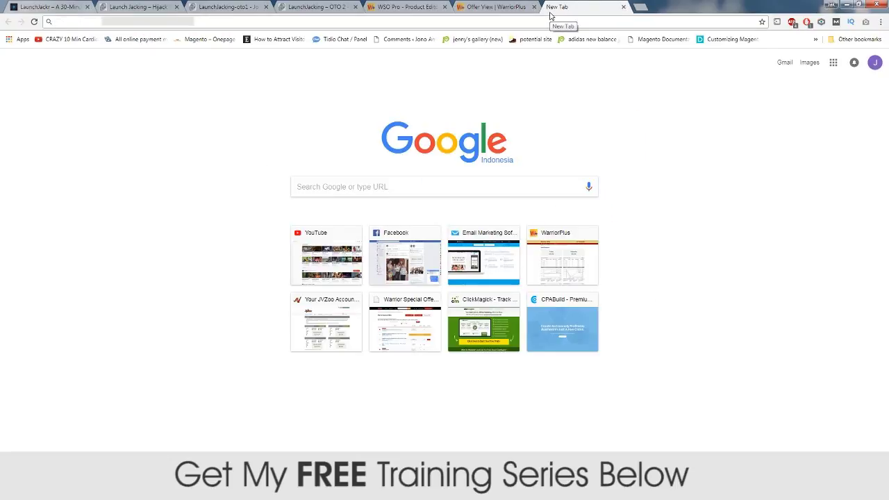
text(jono)
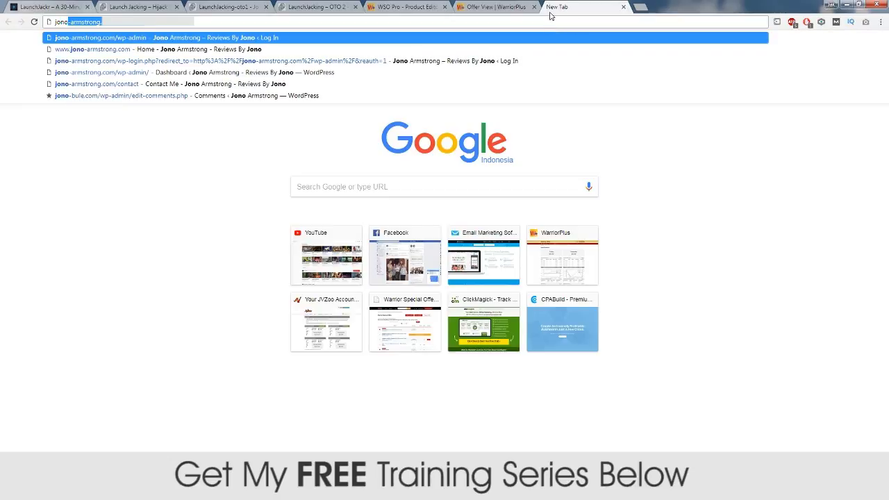
key(Return)
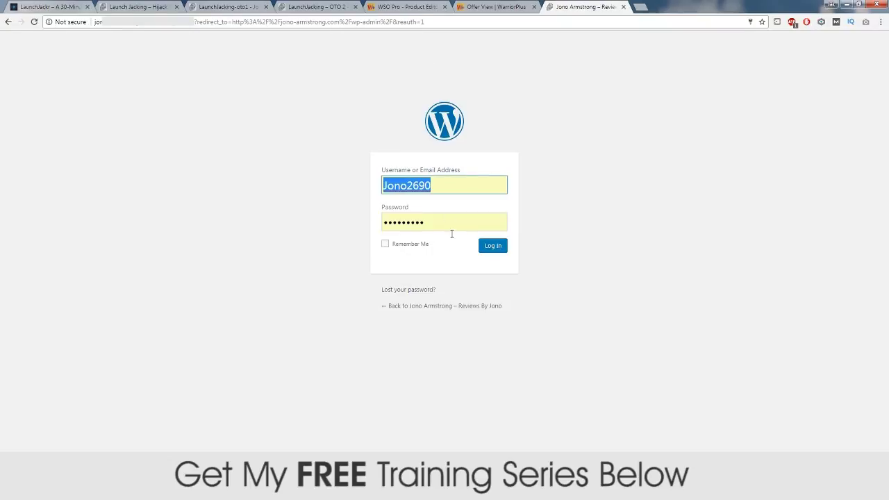
click(492, 246)
Return to the Warrior+Plus offer and compare the Forum version of the OTO 1 button code with the HTML version
click(498, 10)
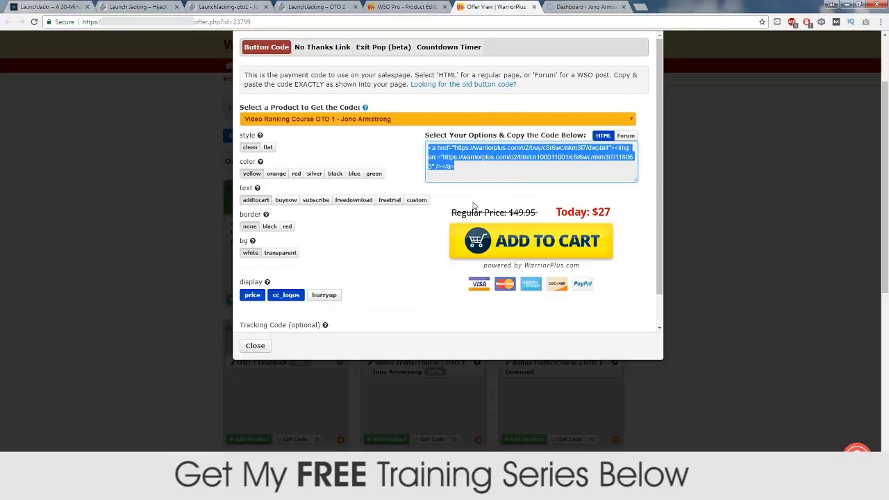
click(626, 136)
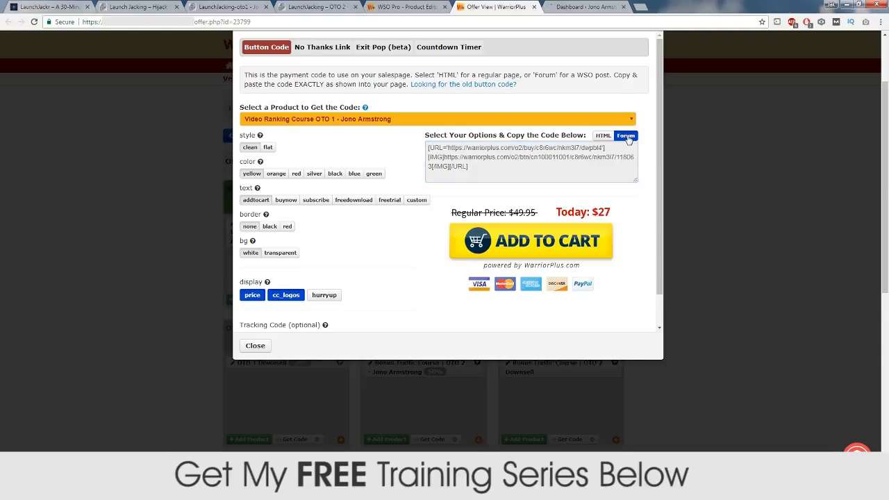
click(499, 174)
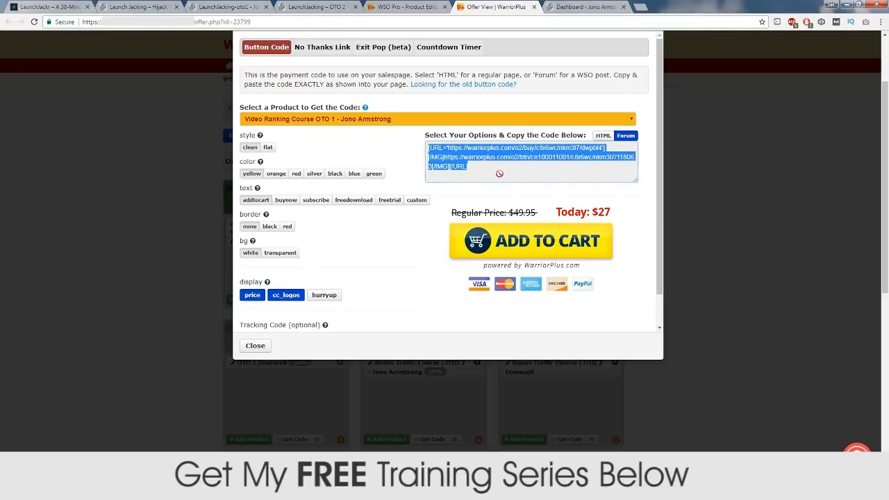
click(597, 136)
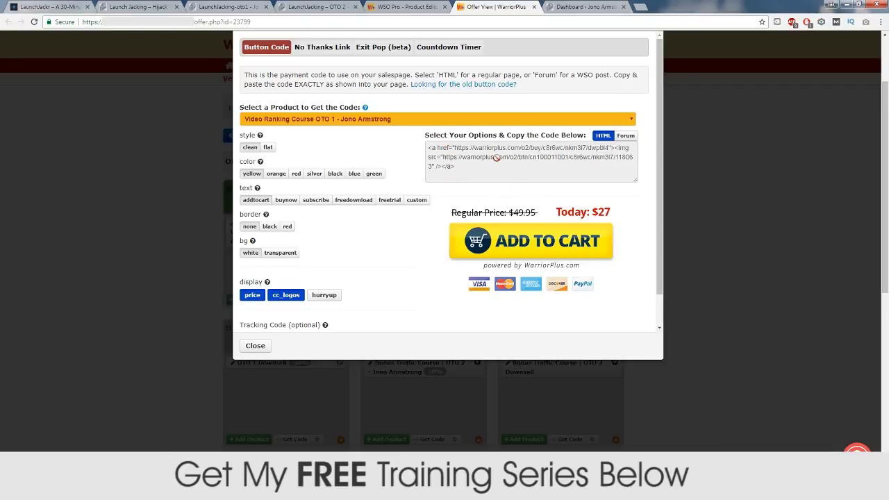
View the No Thanks Link, Countdown Timer and Exit Pop codes for the OTO 1 page
click(321, 50)
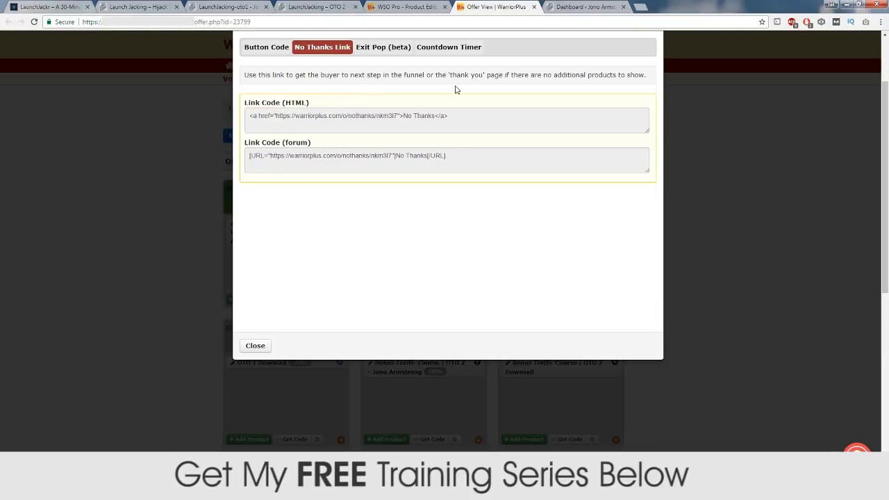
click(450, 49)
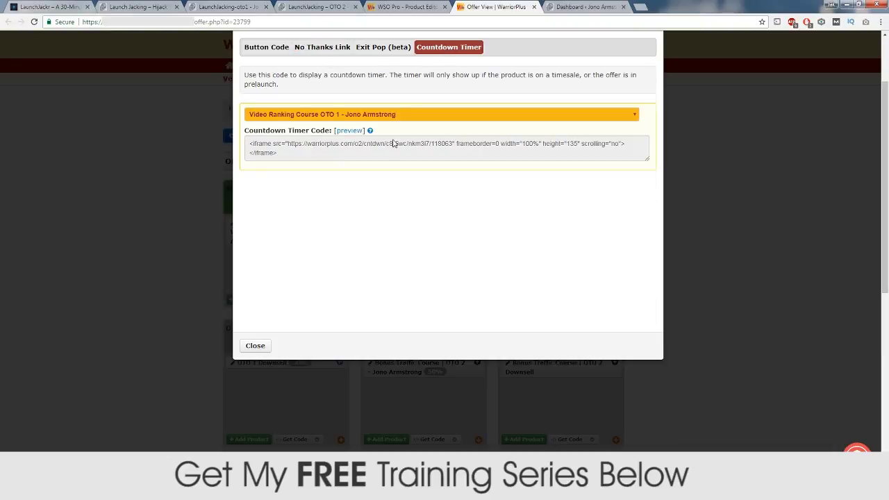
click(386, 48)
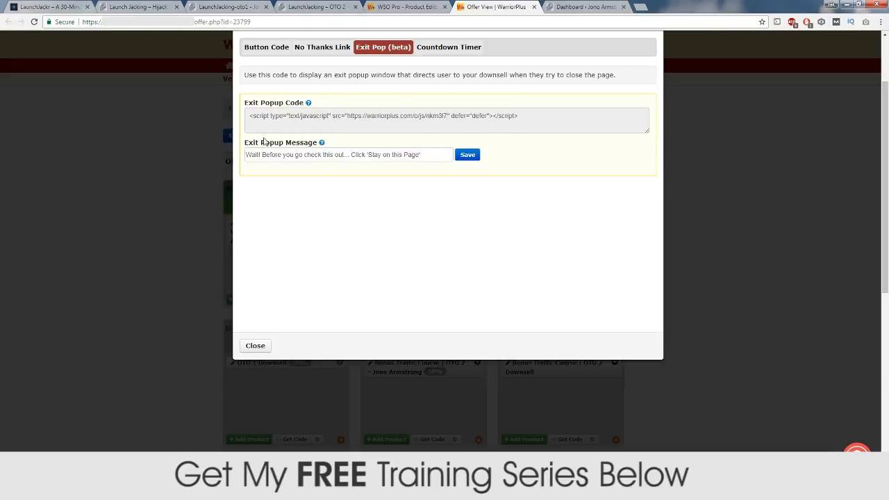
Switch to the WordPress dashboard and browse the list of all pages through to its third page
click(316, 8)
click(585, 7)
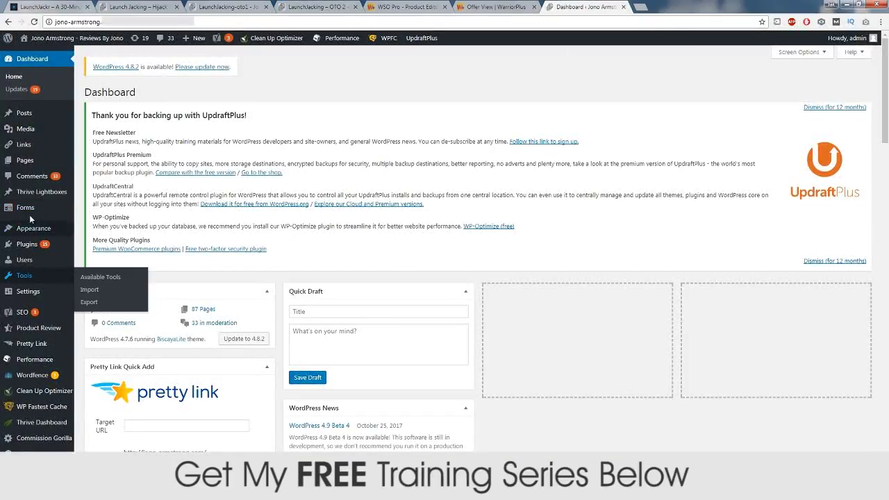
mouse_move(28, 163)
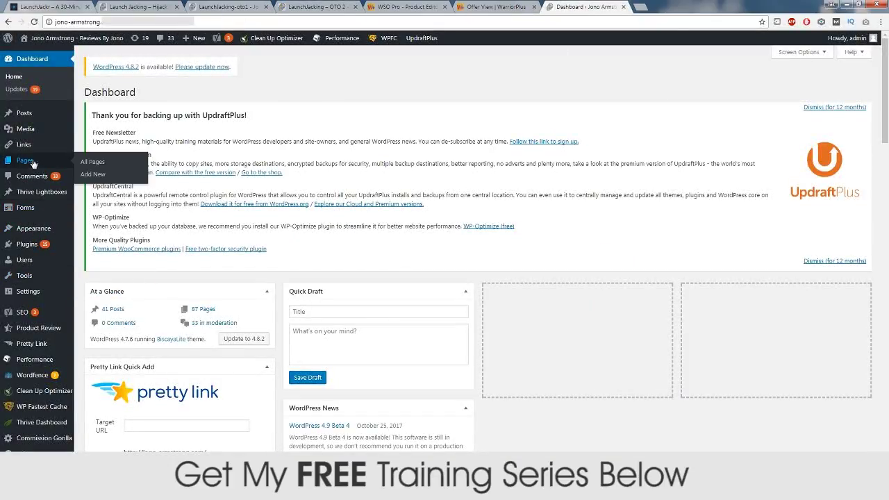
click(95, 164)
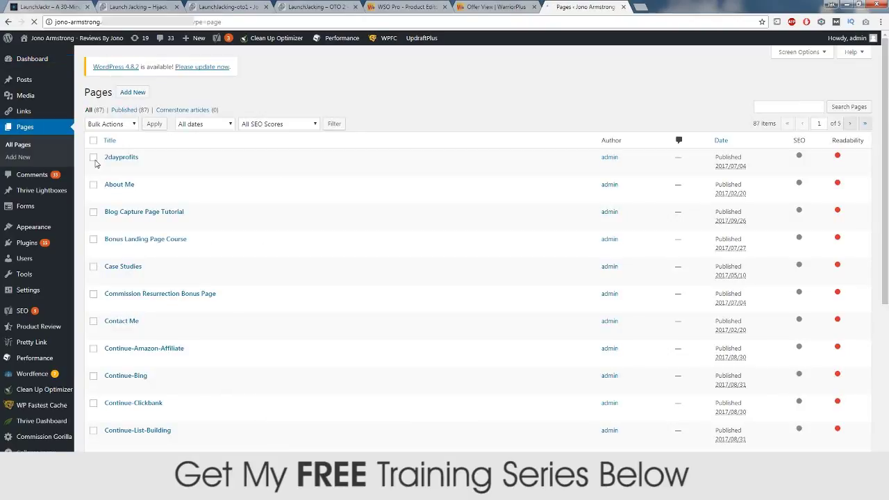
scroll(239, 239, down, 4)
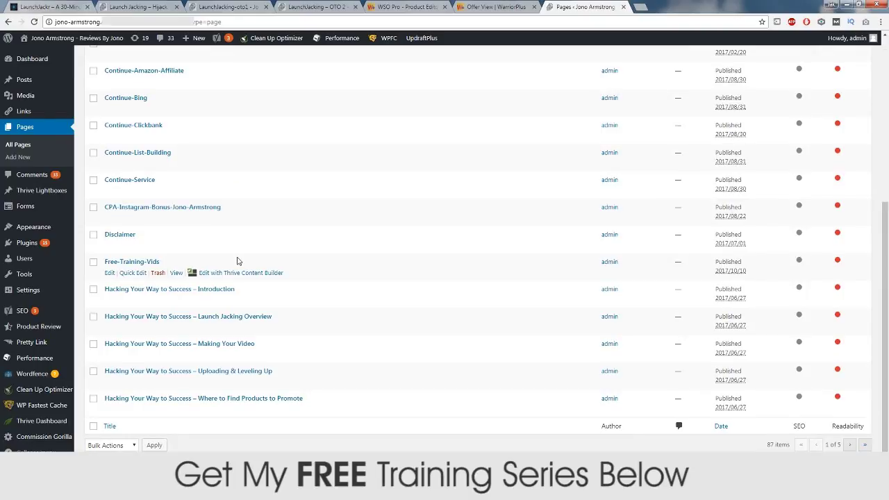
click(849, 444)
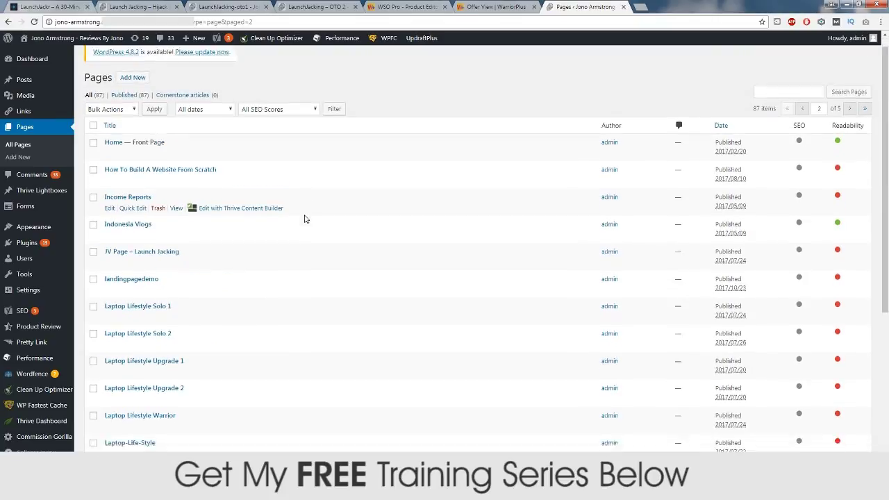
scroll(292, 212, down, 3)
scroll(293, 226, down, 2)
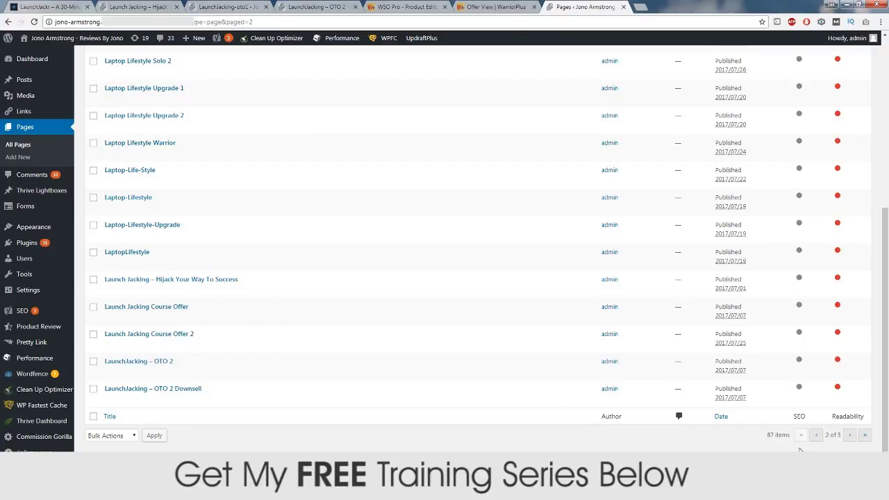
click(849, 435)
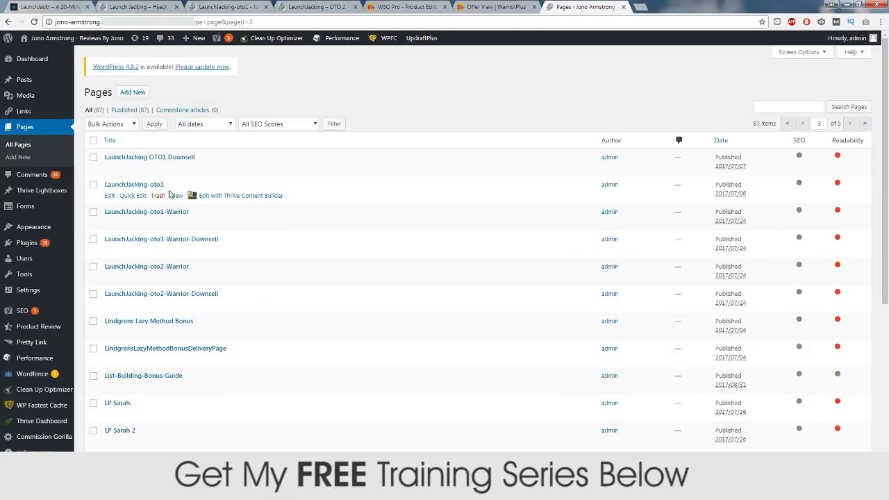
right_click(175, 199)
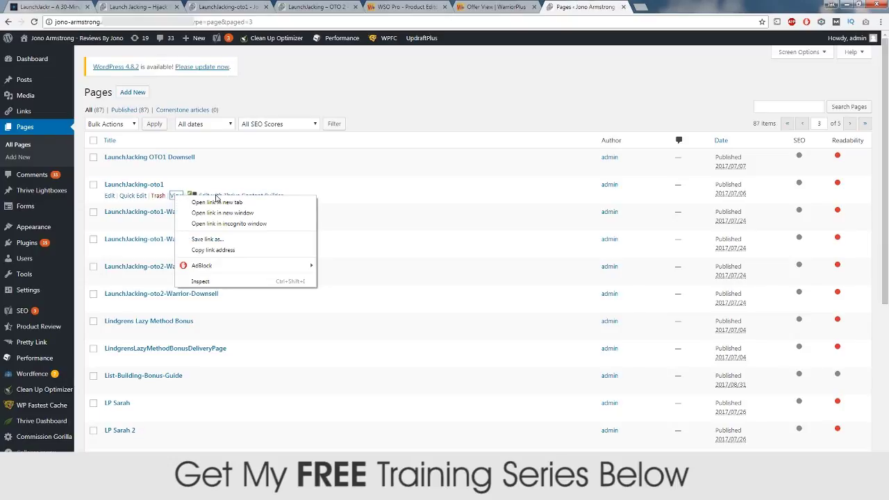
click(212, 202)
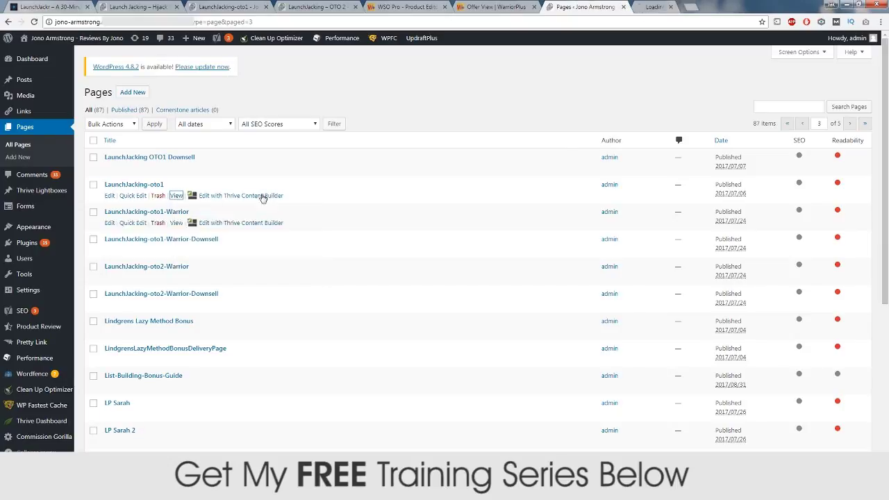
click(662, 8)
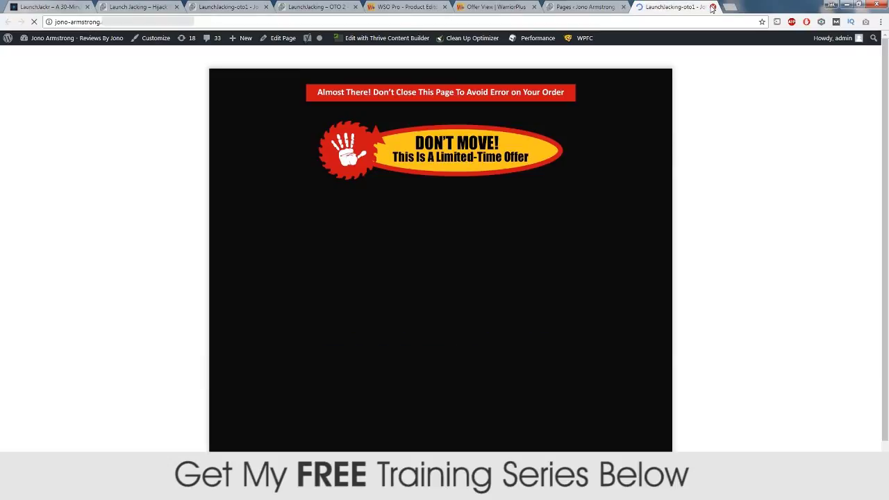
click(712, 8)
Open the LaunchJacking-oto1 page for editing in Thrive Content Builder and show the Thrive Landing Pages options
click(252, 200)
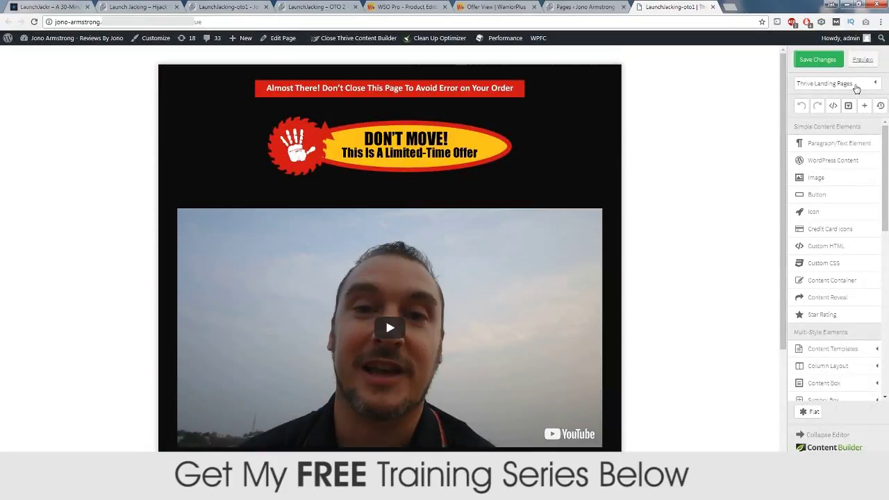
click(855, 86)
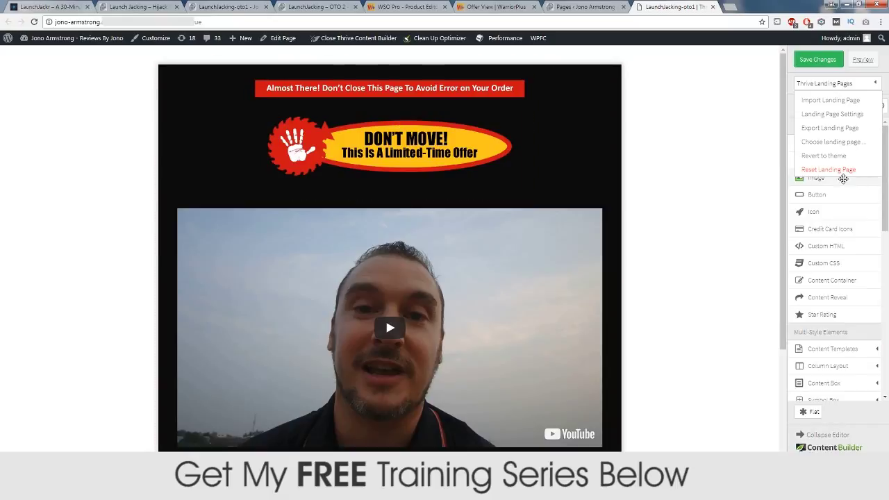
Try adding an Image element above the video on the page and remove it again
click(871, 83)
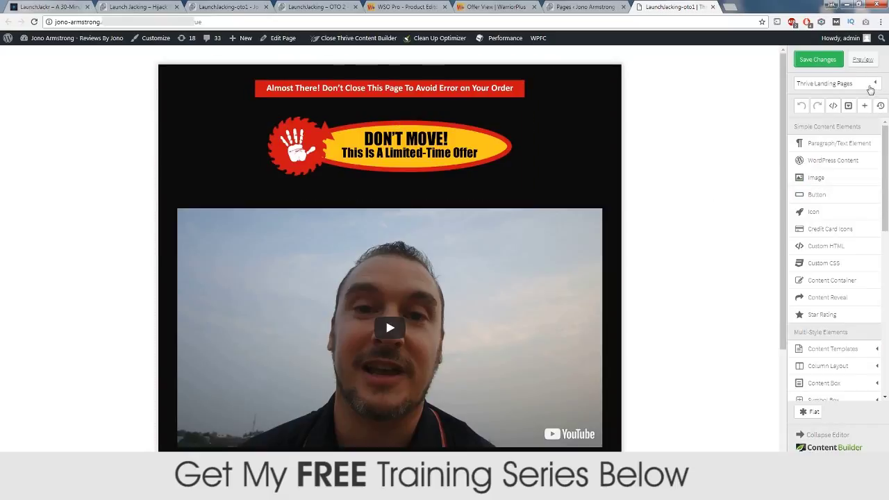
drag(825, 177, 400, 188)
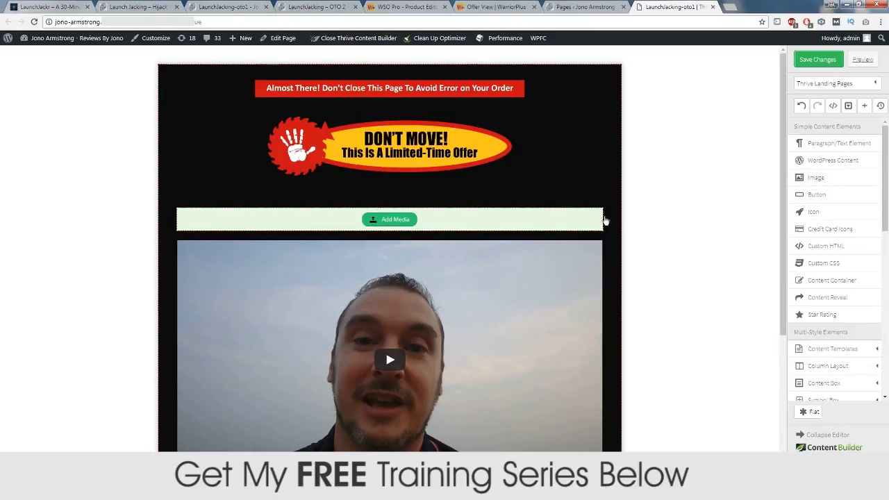
click(597, 215)
Add a Custom HTML element between the video and the Buy Now box and open its code editor
scroll(638, 238, down, 1)
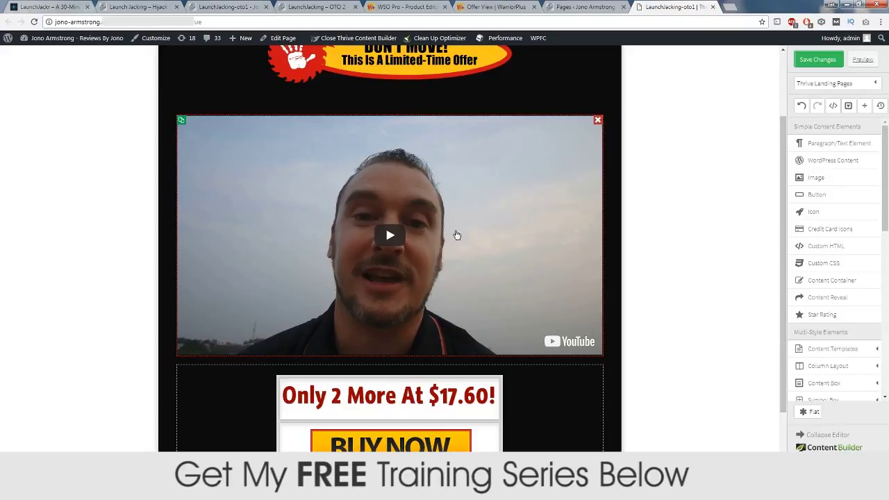
scroll(470, 254, down, 1)
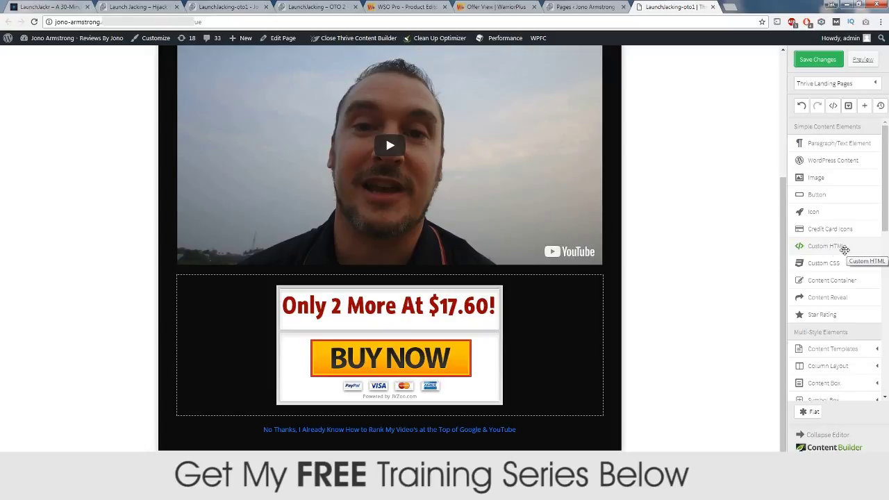
drag(839, 246, 417, 277)
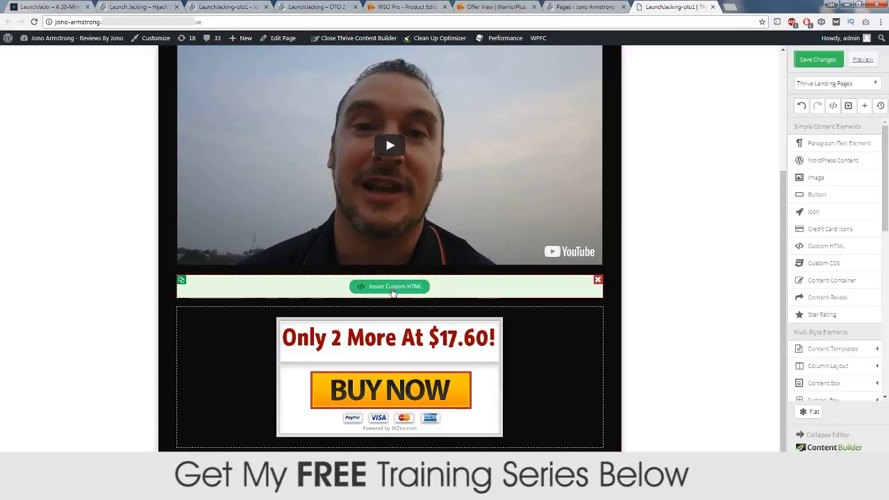
click(391, 287)
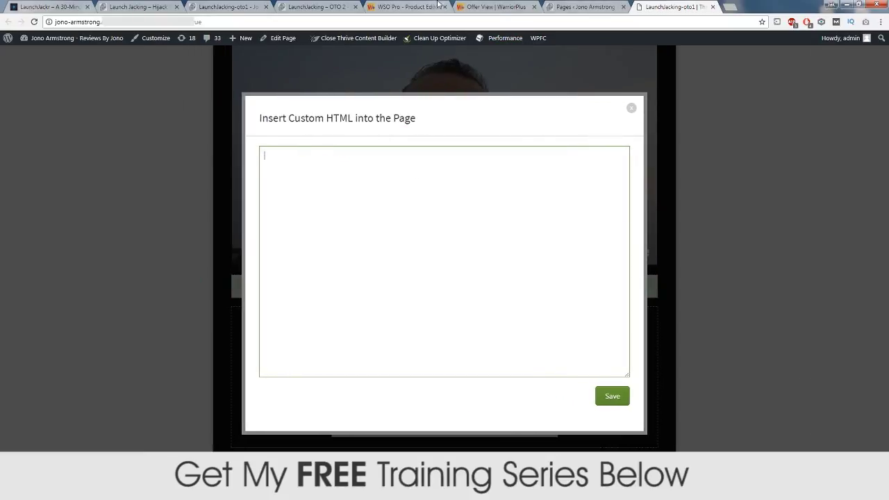
Switch to the Warrior+Plus offer and copy the HTML button code for the Video Ranking Course OTO 1 product
click(494, 6)
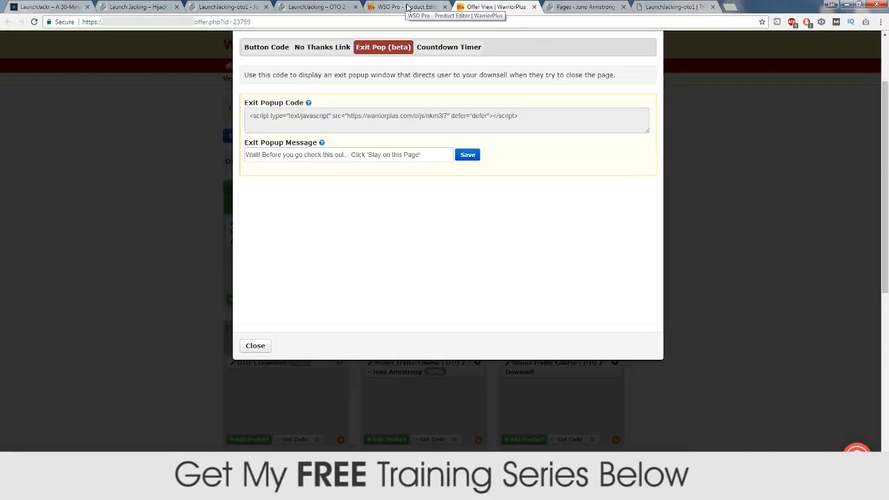
click(266, 48)
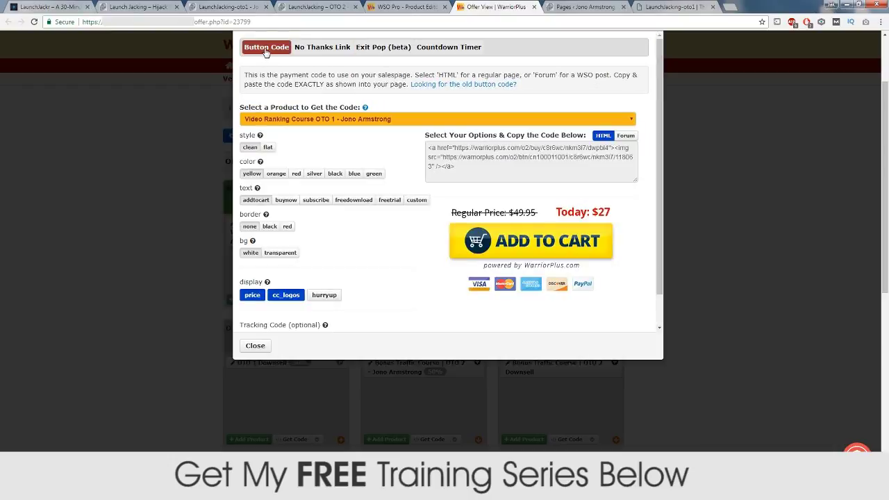
click(459, 169)
key(ctrl+c)
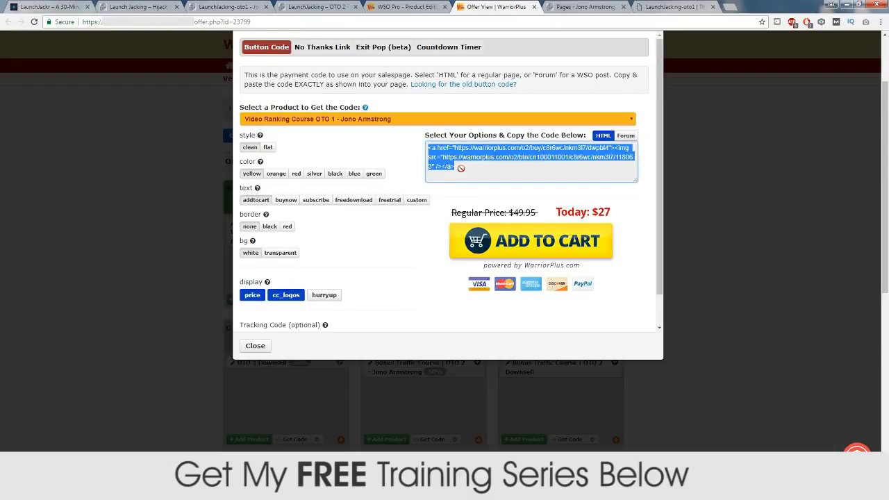
Return to the LaunchJacking-oto1 page editor, paste the button code into the Custom HTML element and save it
click(587, 7)
click(651, 10)
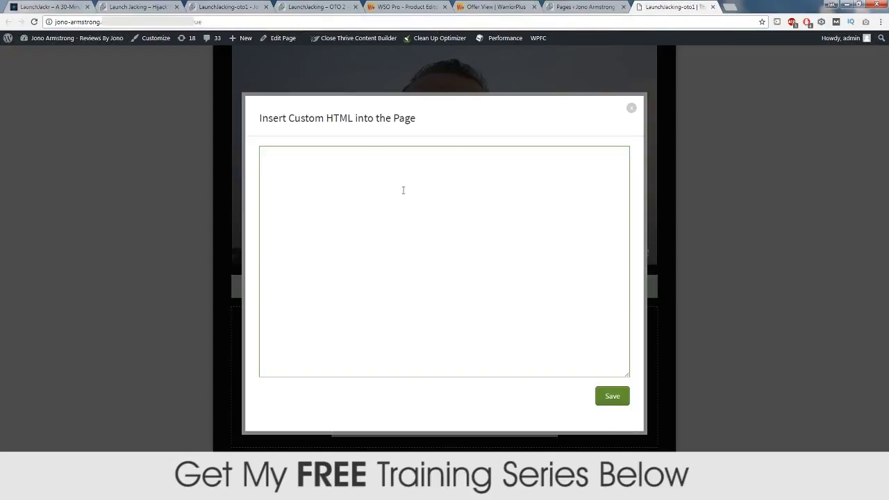
key(ctrl+v)
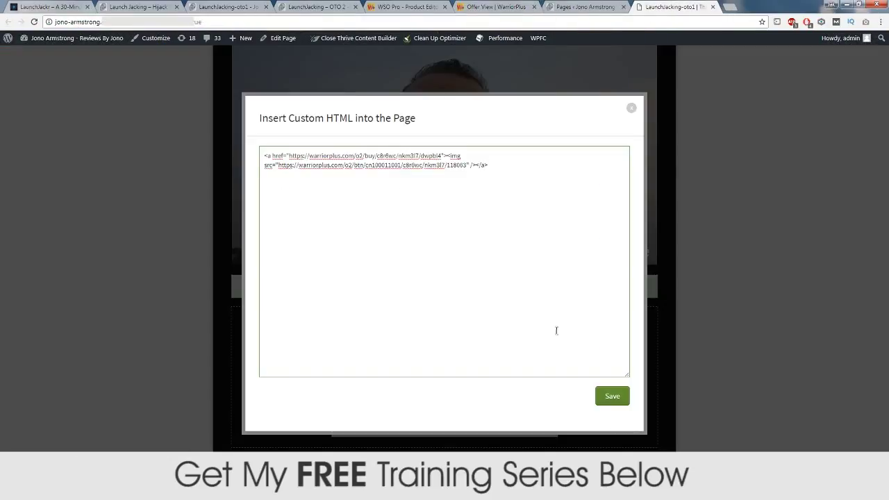
click(609, 399)
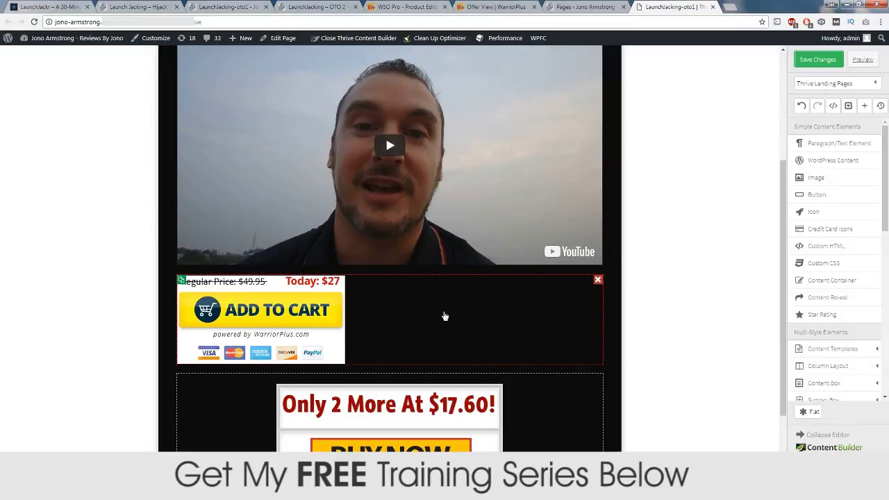
Center the Add to Cart button by wrapping its custom HTML code in <center> and </center> tags and saving it
click(443, 311)
click(121, 259)
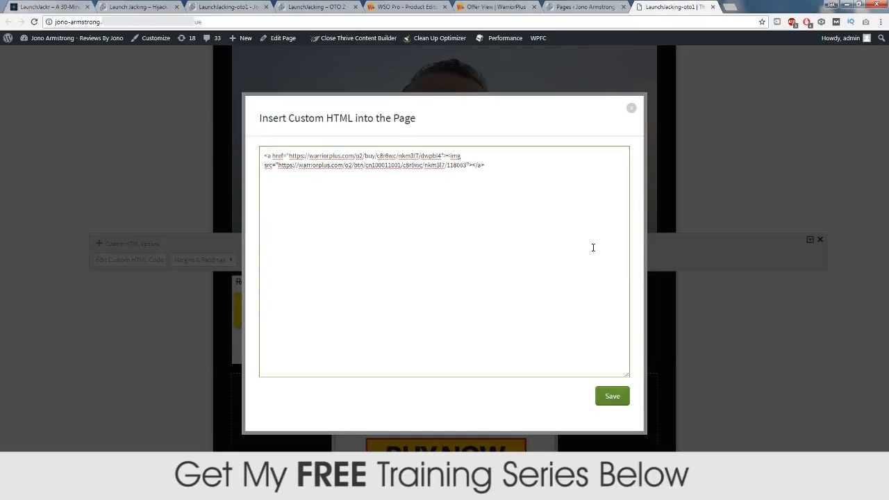
text(center)
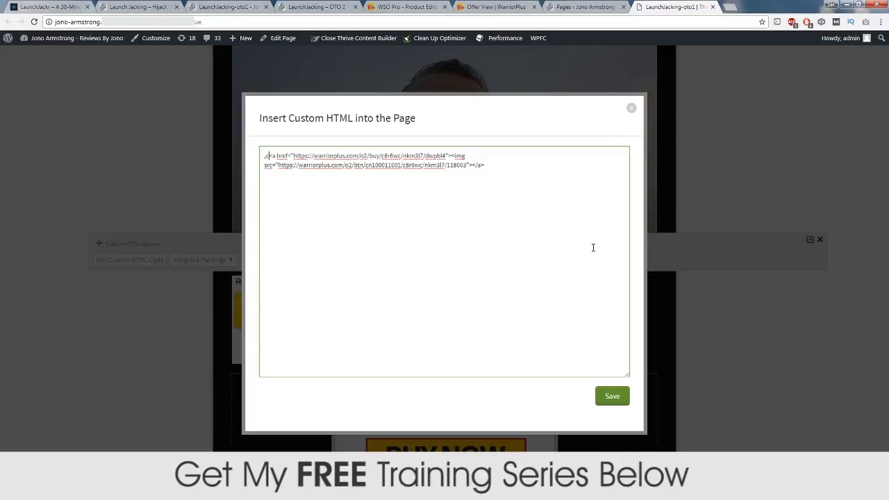
text(>)
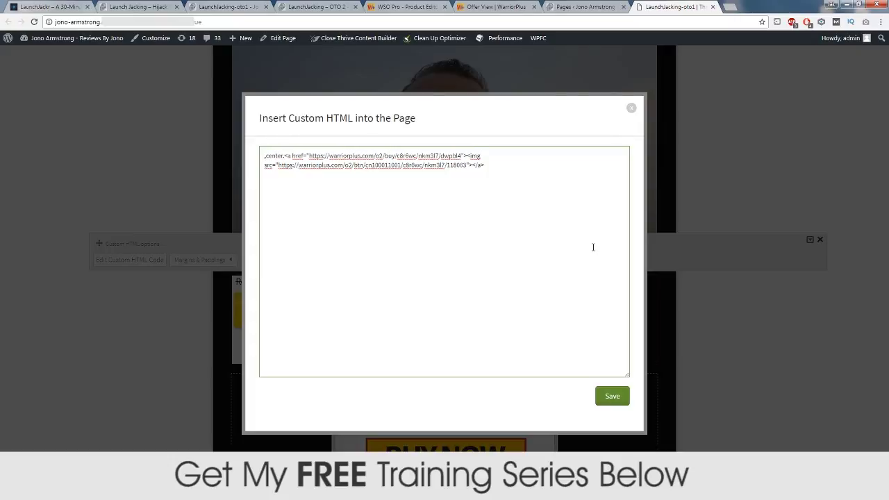
key(Delete)
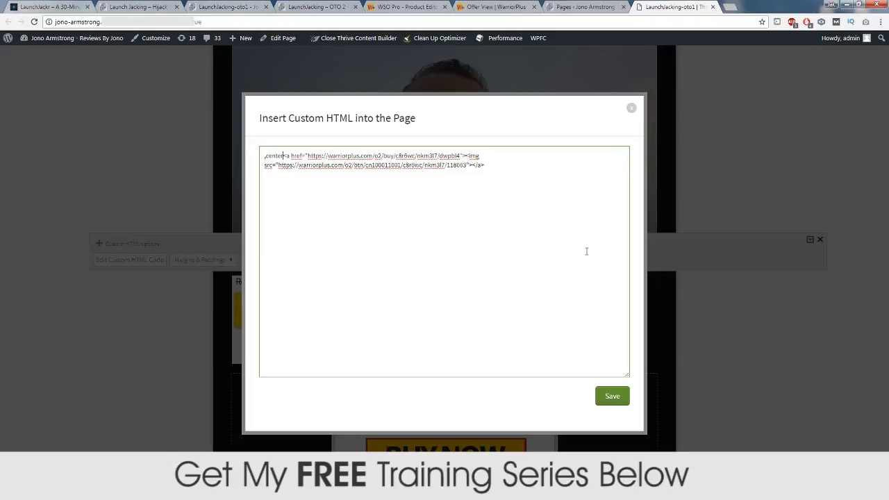
text(>)
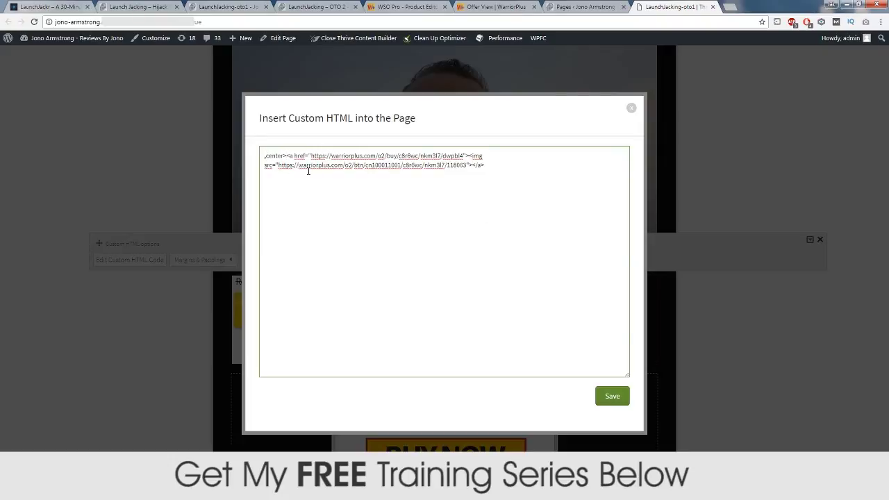
text(</center>)
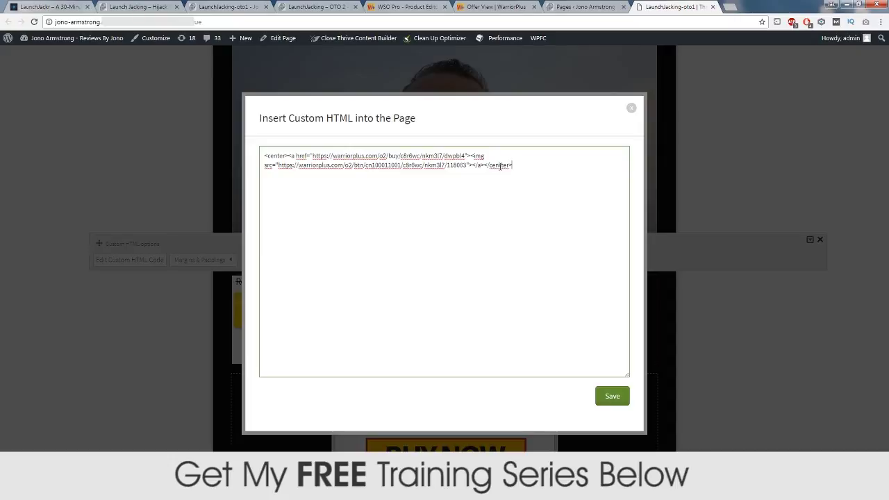
click(608, 400)
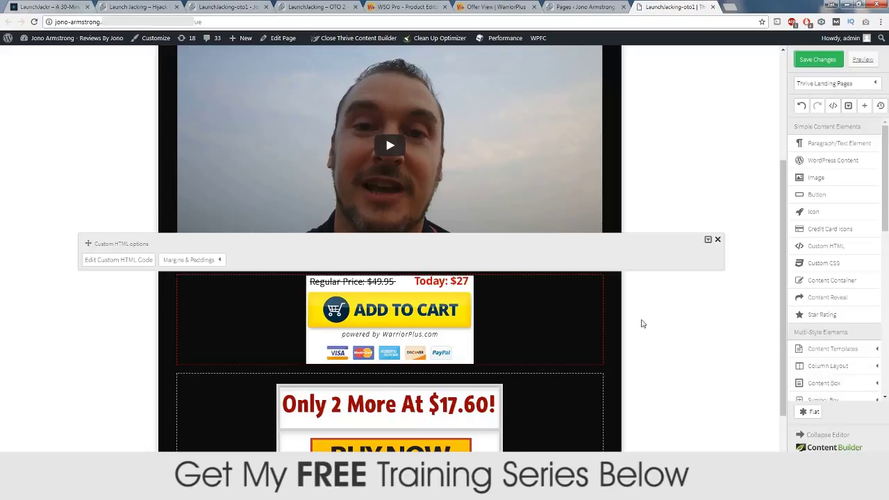
Close the Custom HTML options and delete the Add to Cart button element above the Buy Now box
click(717, 240)
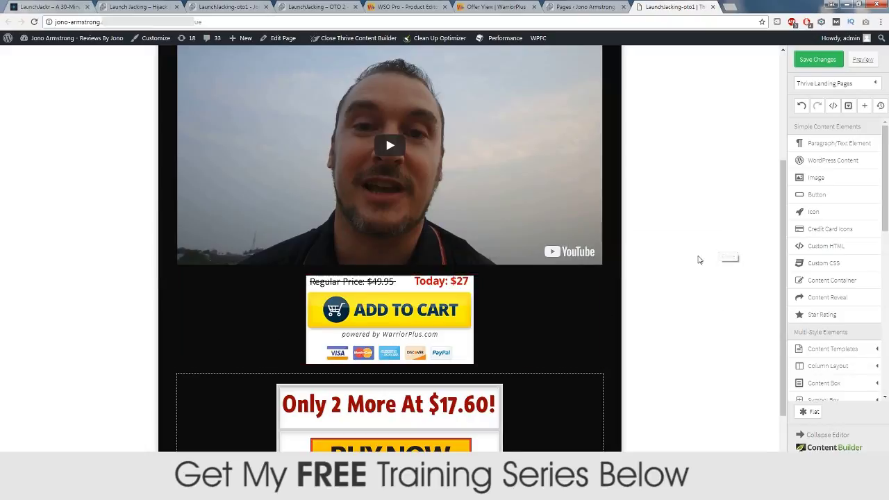
click(599, 282)
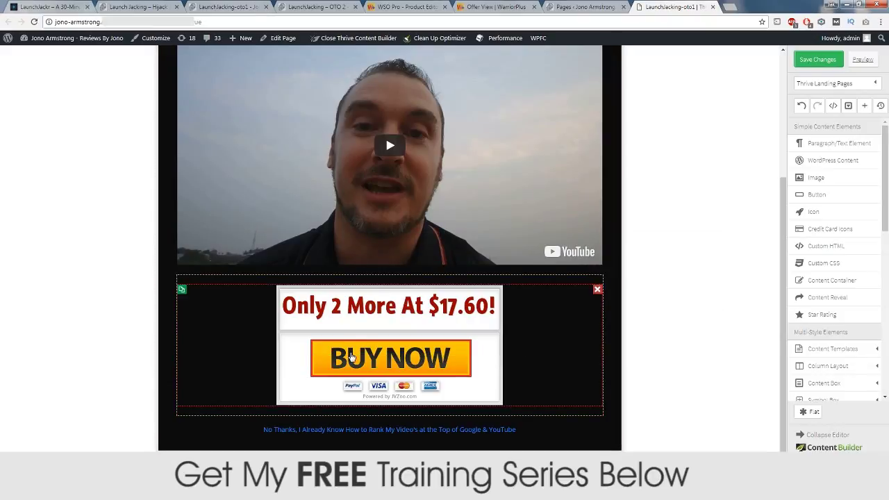
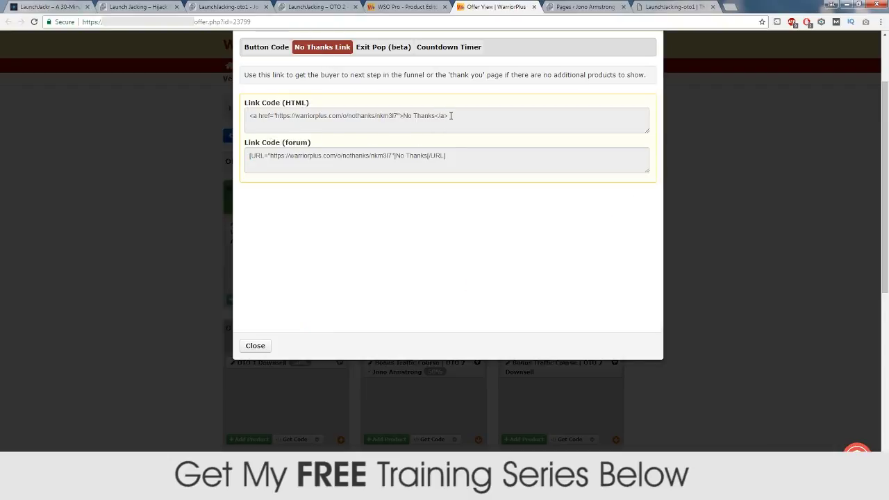
Copy the HTML No Thanks link code from the Warrior+Plus offer and return to the LaunchJacking-oto1 editor, closing the existing link's HTML unchanged
drag(450, 115, 252, 116)
key(ctrl+c)
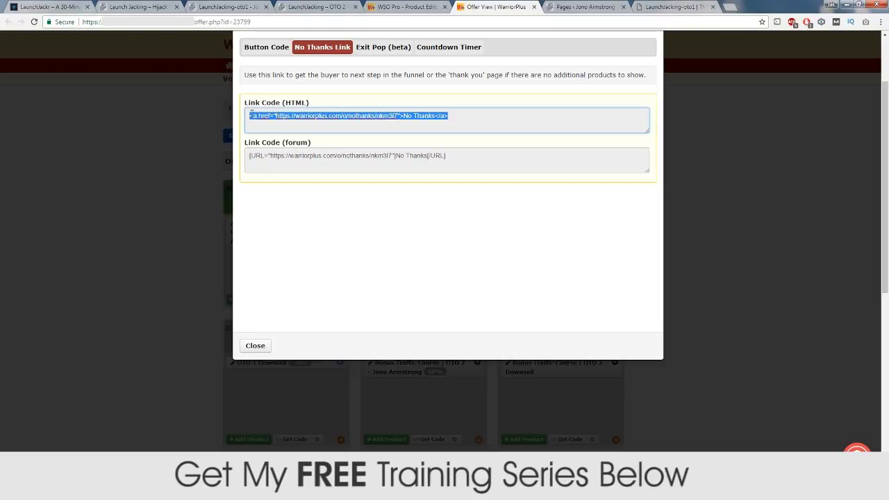
click(410, 7)
click(580, 7)
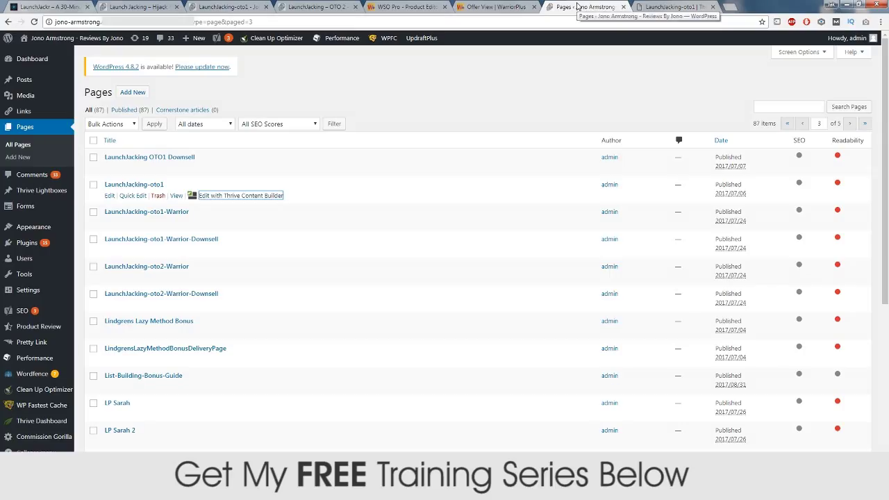
click(669, 7)
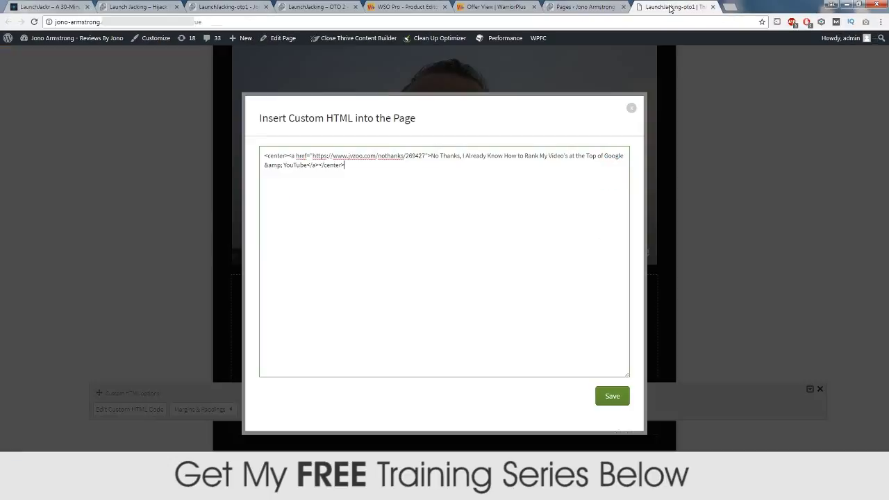
click(631, 109)
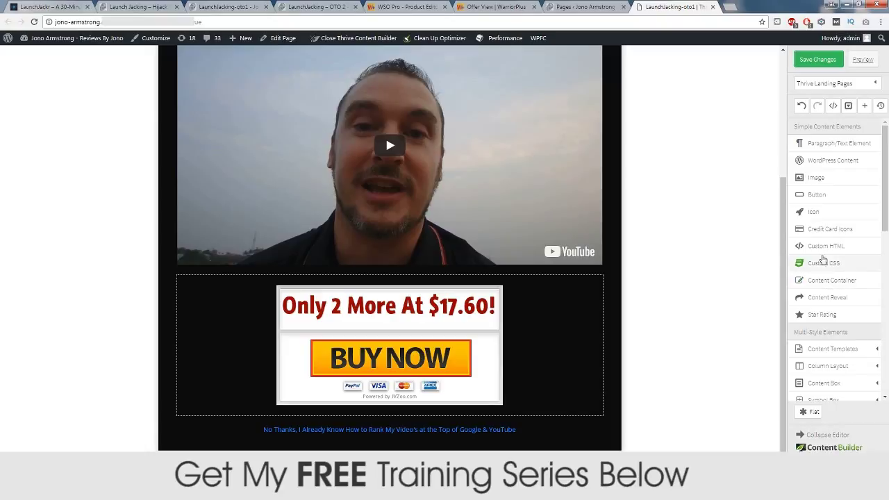
Paste the No Thanks link code into a new Custom HTML element below the Buy Now box, highlight its "No Thanks" text and discard it
drag(822, 246, 445, 429)
click(393, 437)
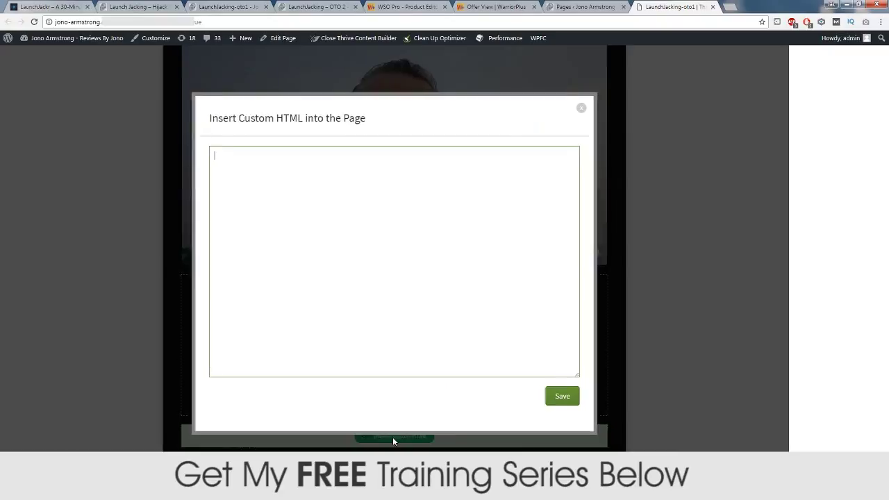
key(ctrl+v)
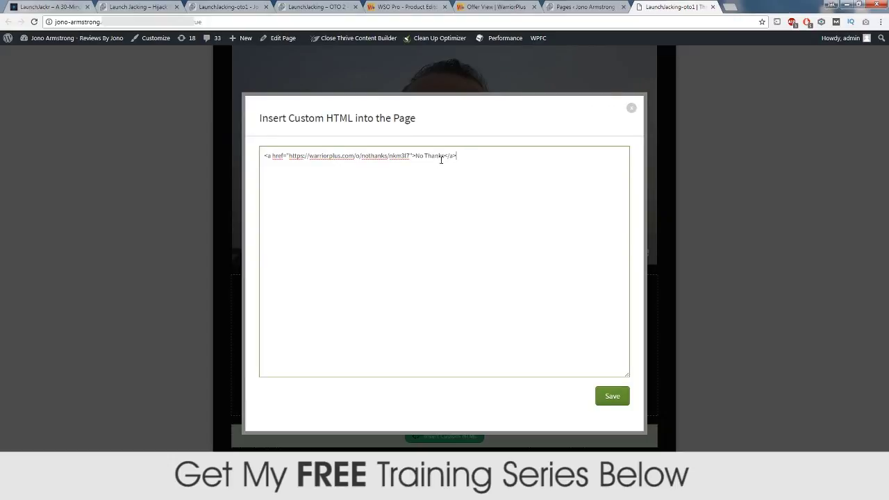
drag(443, 156, 424, 157)
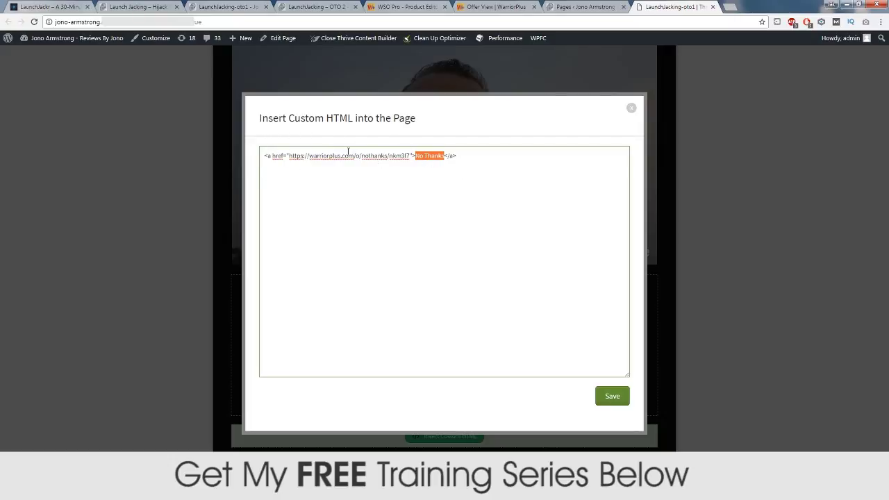
click(632, 110)
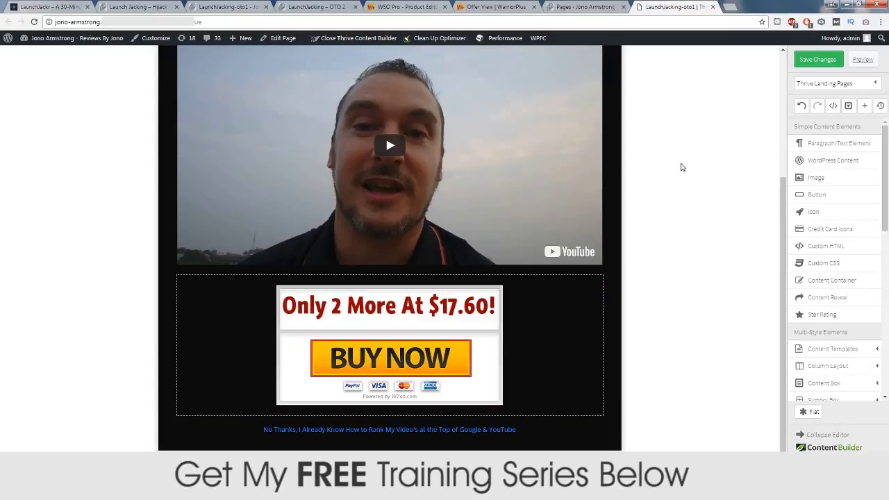
Open the custom scripts setup in the landing page settings of the LaunchJacking-oto1 page
scroll(682, 168, up, 3)
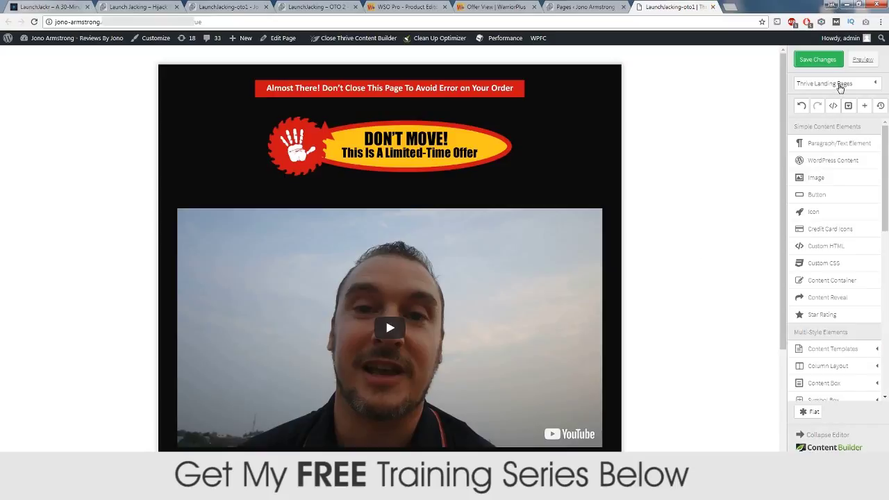
click(839, 87)
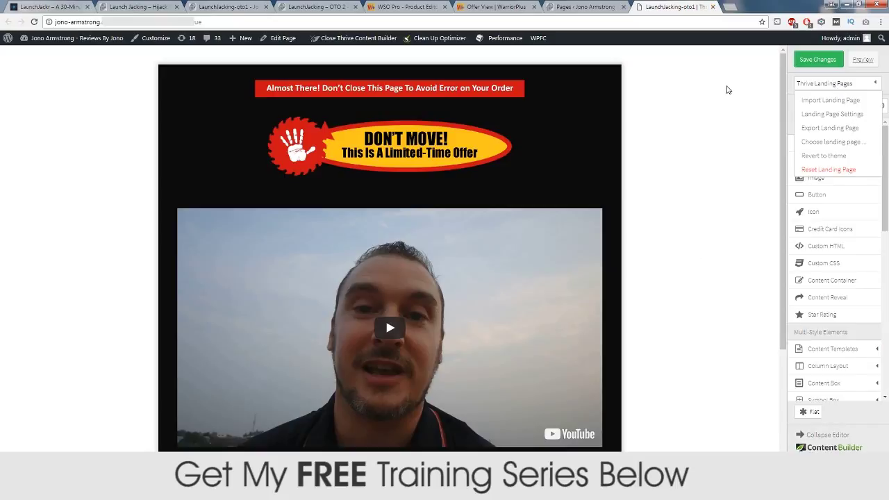
click(825, 84)
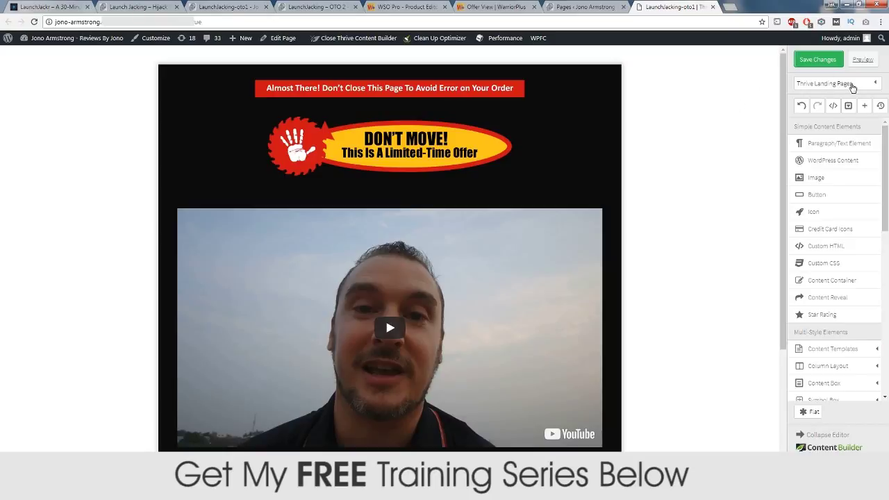
click(853, 86)
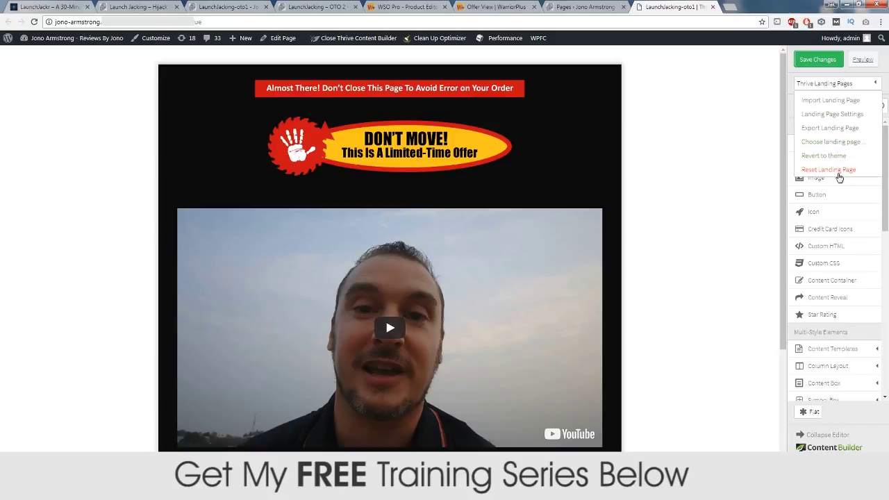
click(845, 119)
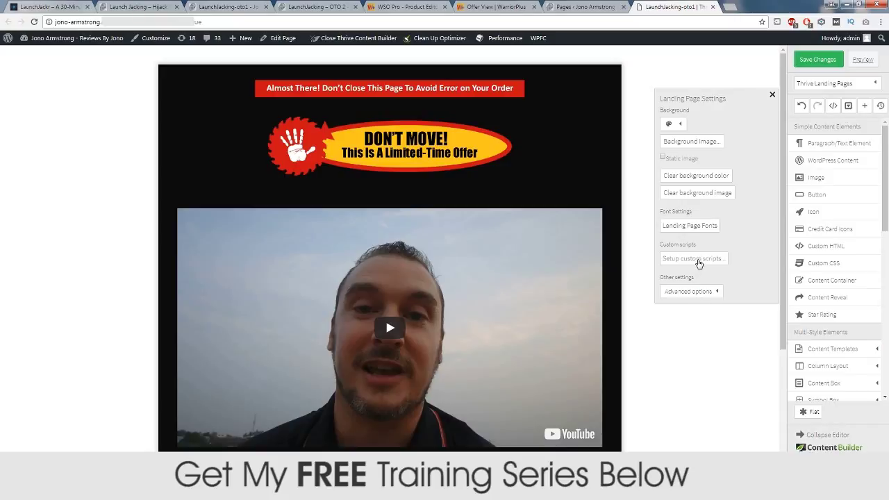
click(698, 261)
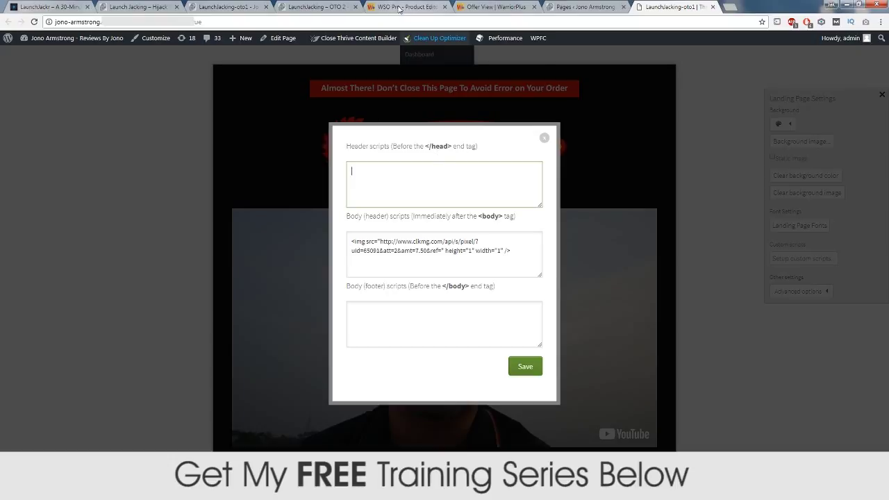
Switch to the Warrior+Plus offer view and show the Exit Pop (beta) code for the OTO 1 page
click(402, 8)
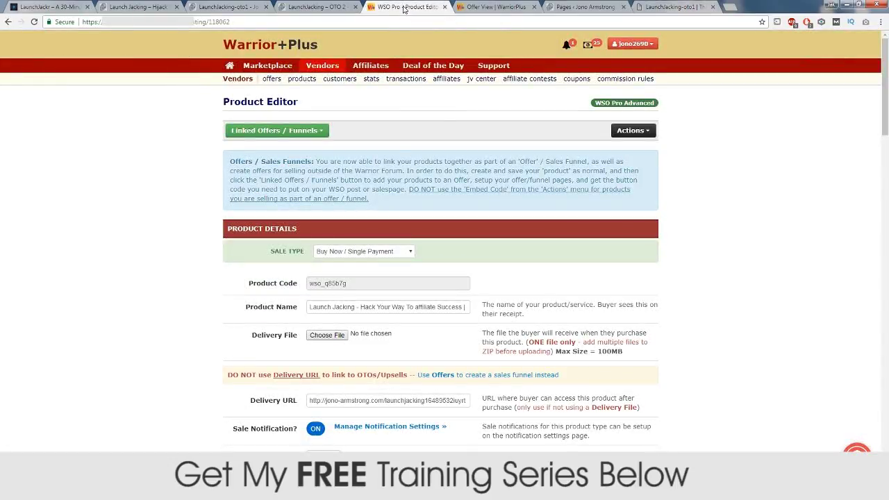
click(489, 7)
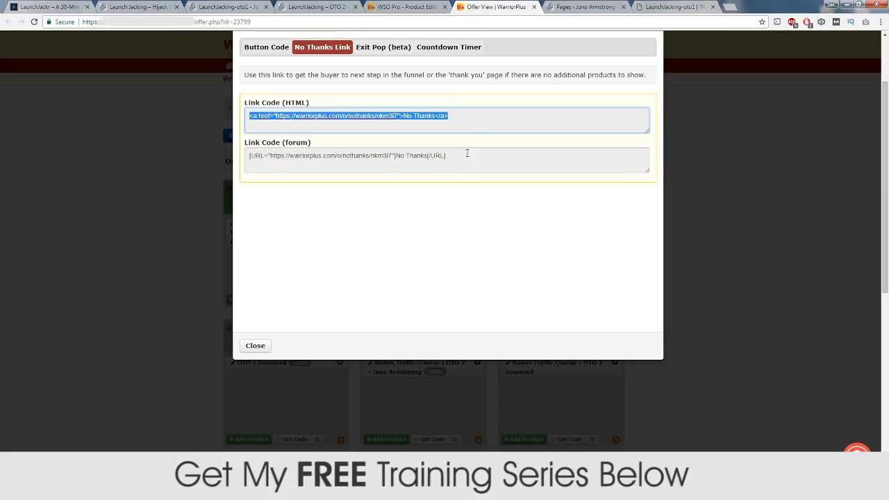
click(389, 51)
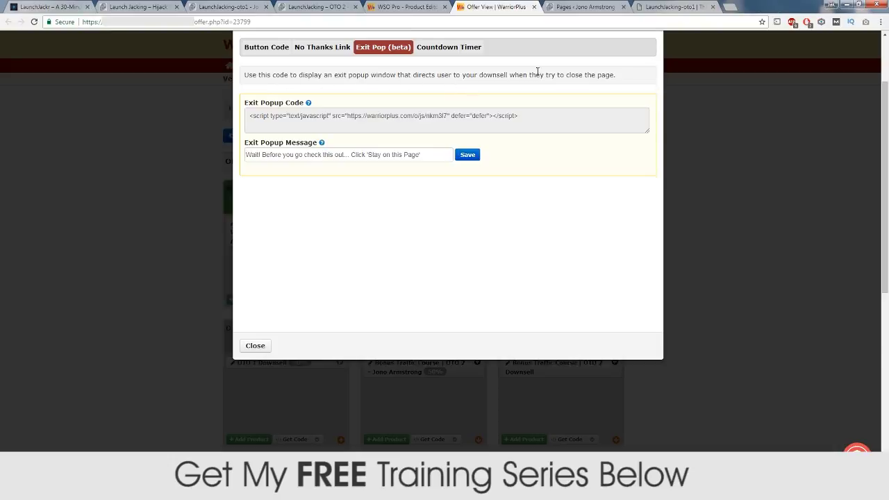
drag(524, 115, 249, 115)
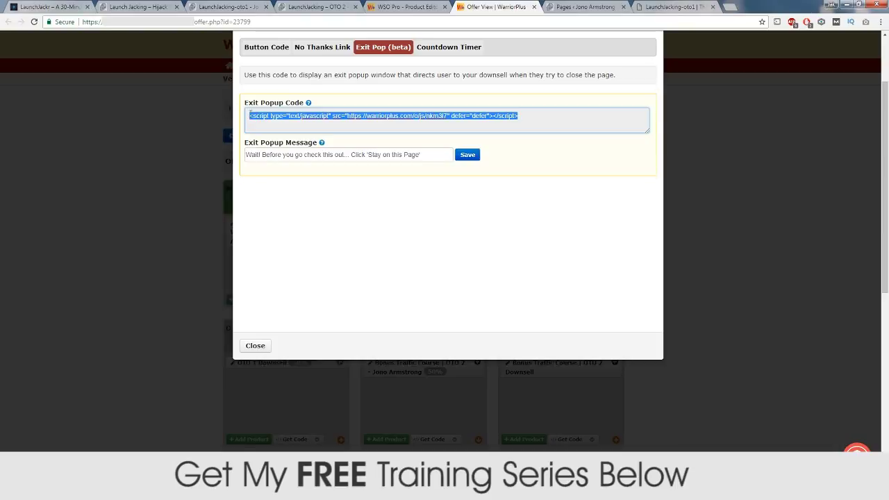
text(<a href="https://warriorplus.com/o/nothanks/nkm3l7">No Thanks</a>)
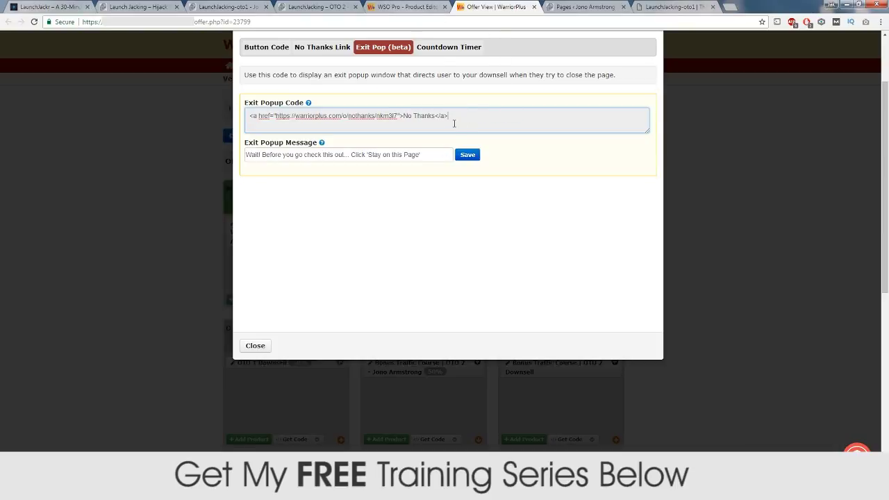
click(320, 47)
click(371, 47)
click(442, 117)
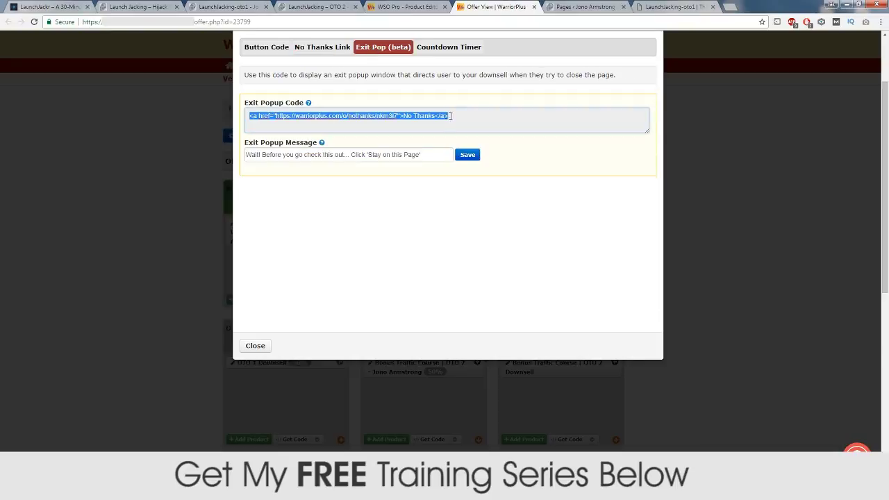
Close and reopen the code window for Video Ranking Course - OTO 1 and copy its Exit Popup Code
click(255, 345)
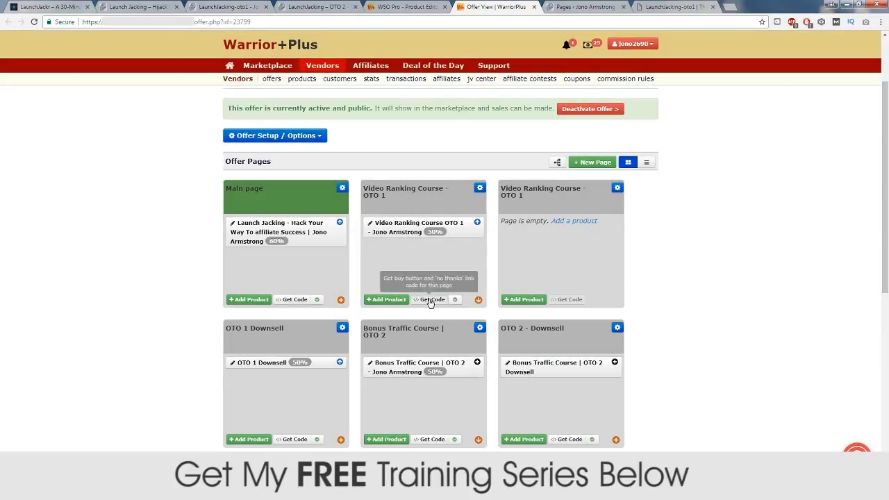
click(430, 300)
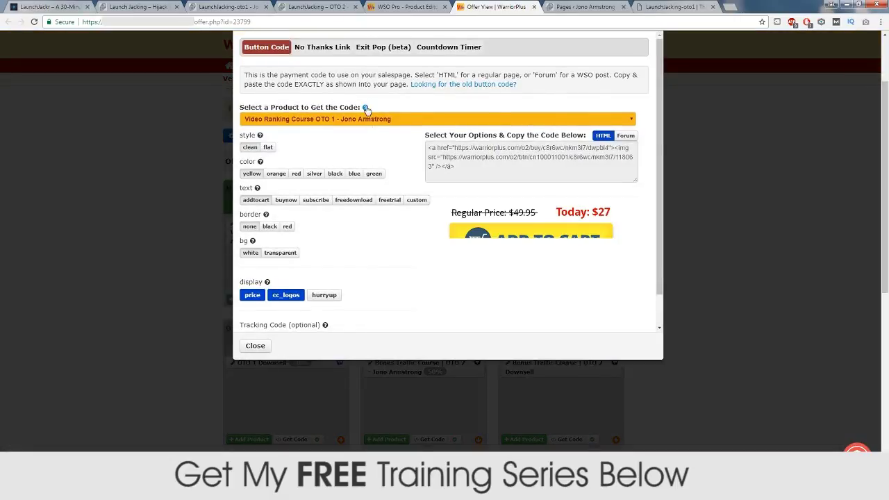
click(382, 49)
drag(517, 116, 243, 108)
key(ctrl+c)
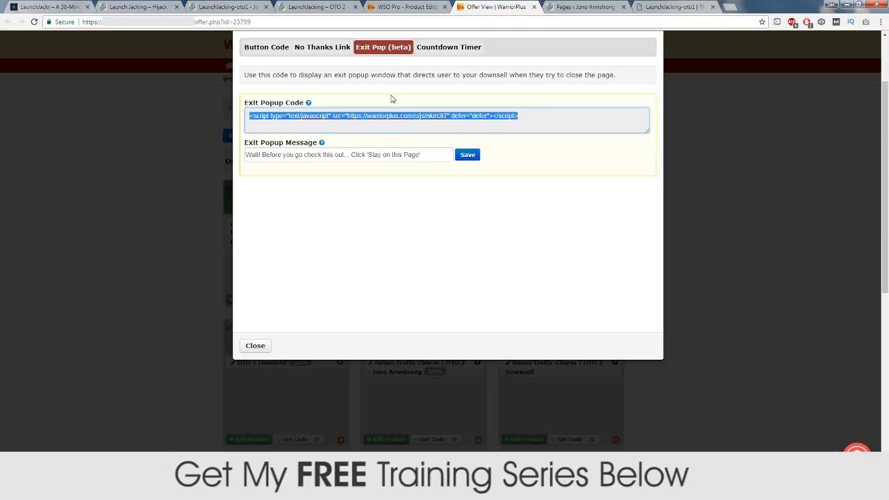
Paste the exit popup script into the header scripts of the LaunchJacking-oto1 landing page, then save the scripts and the page
click(600, 9)
click(653, 9)
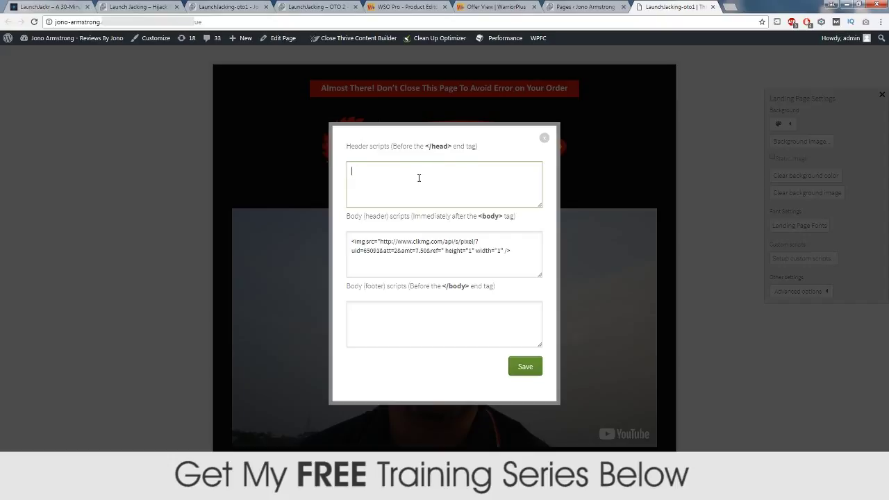
key(ctrl+v)
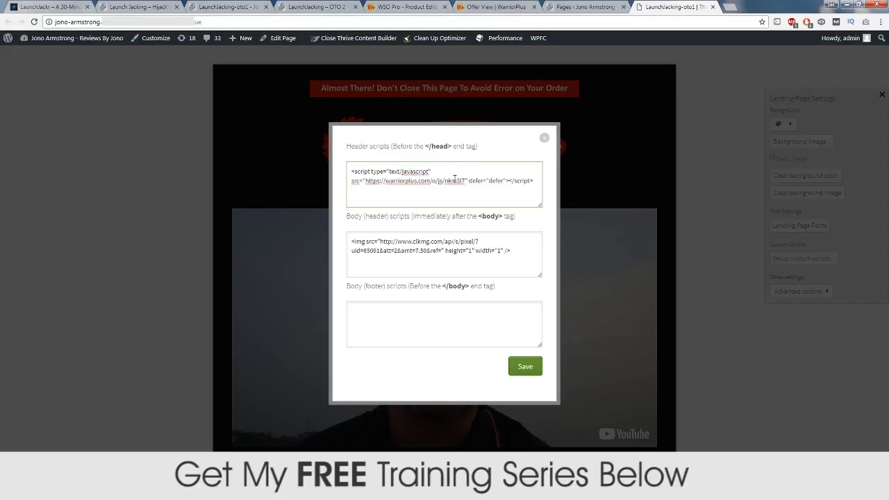
click(525, 368)
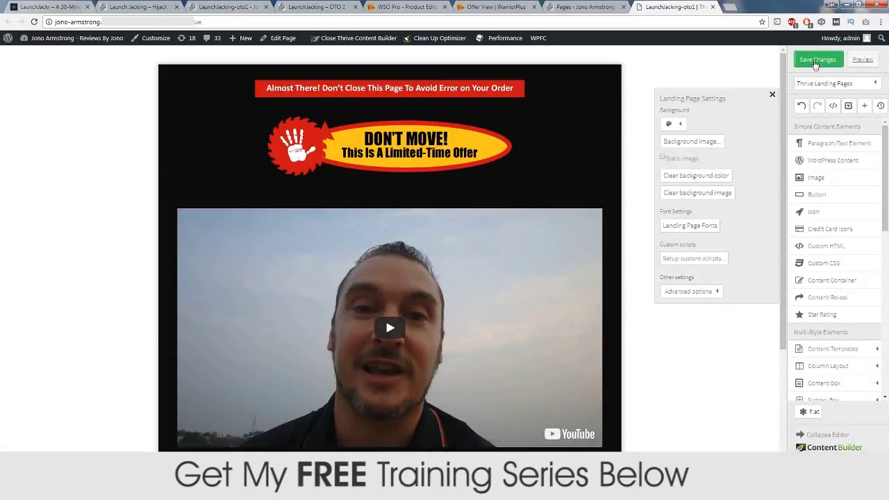
click(814, 61)
Return to the Warrior+Plus offer, close the code window, and review the offer pages and the sales funnel's Offer Map
click(488, 7)
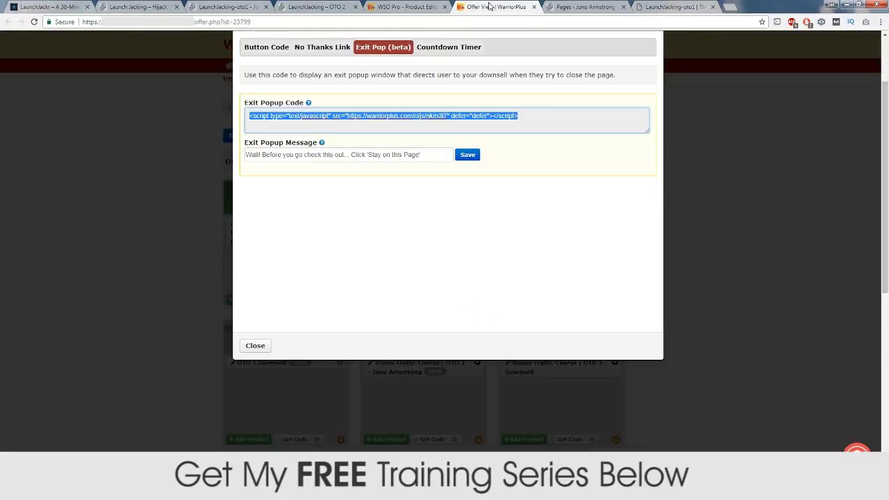
click(255, 346)
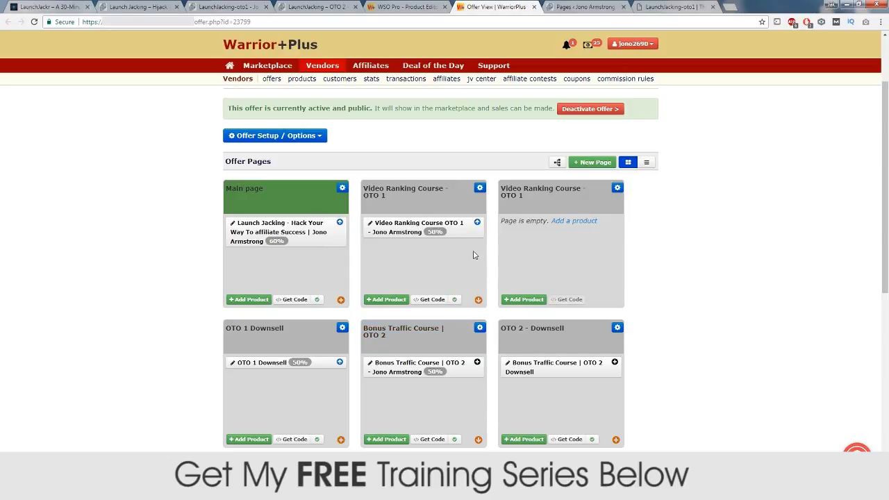
scroll(474, 254, down, 1)
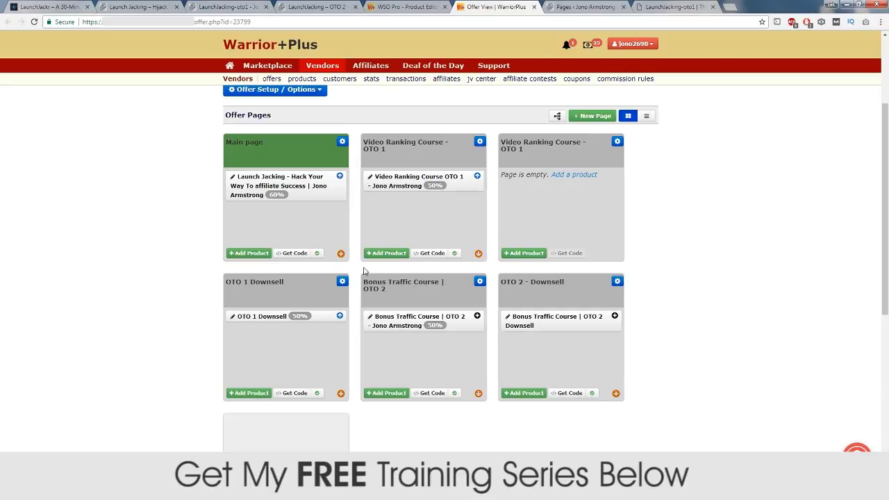
mouse_move(477, 254)
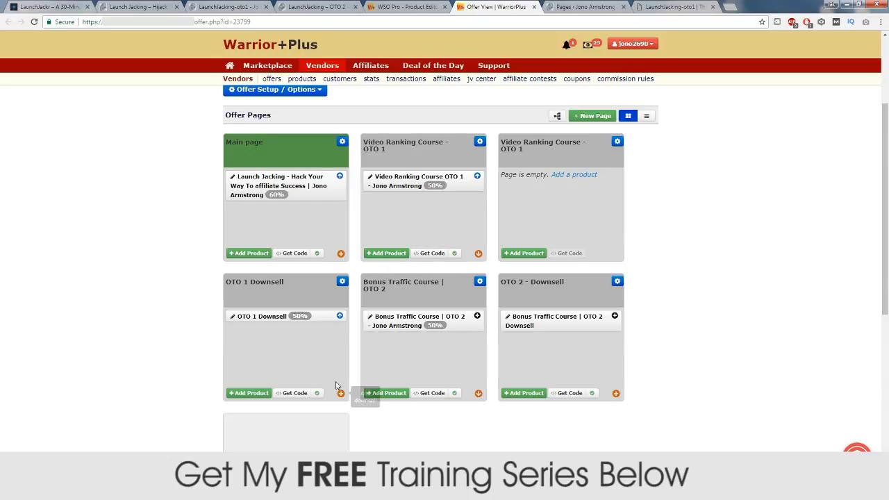
scroll(332, 391, down, 3)
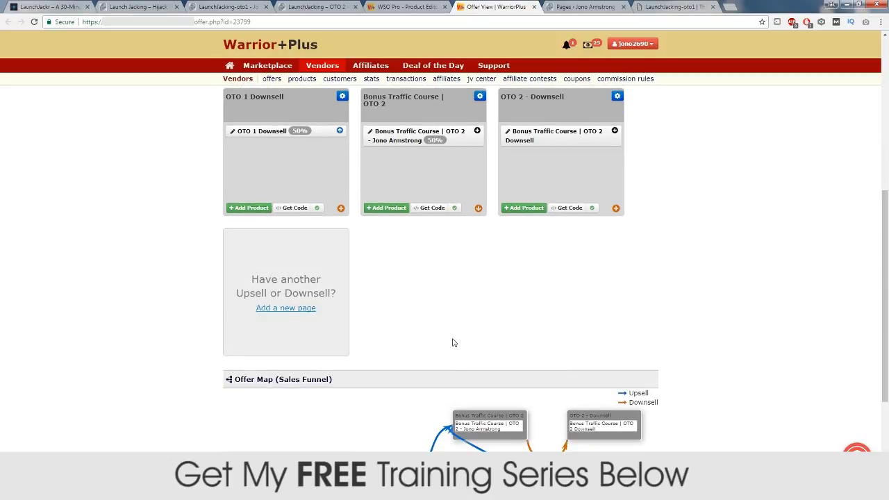
scroll(453, 342, down, 2)
scroll(247, 353, down, 1)
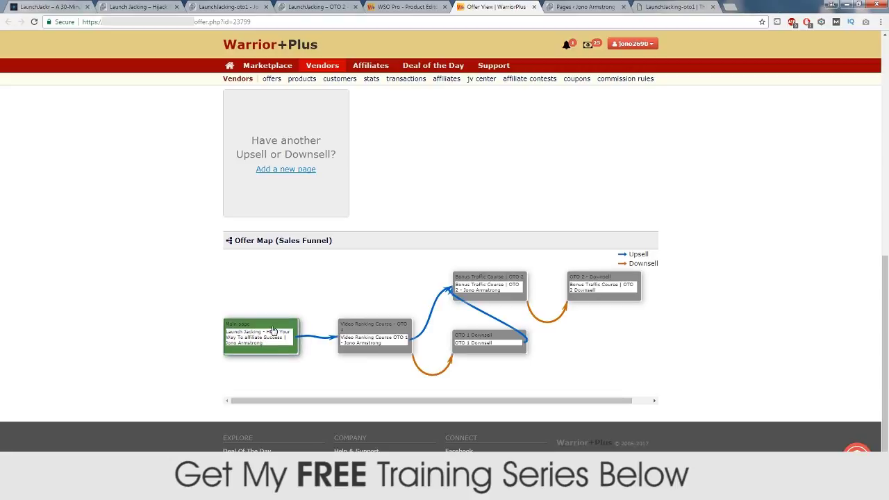
scroll(329, 300, up, 3)
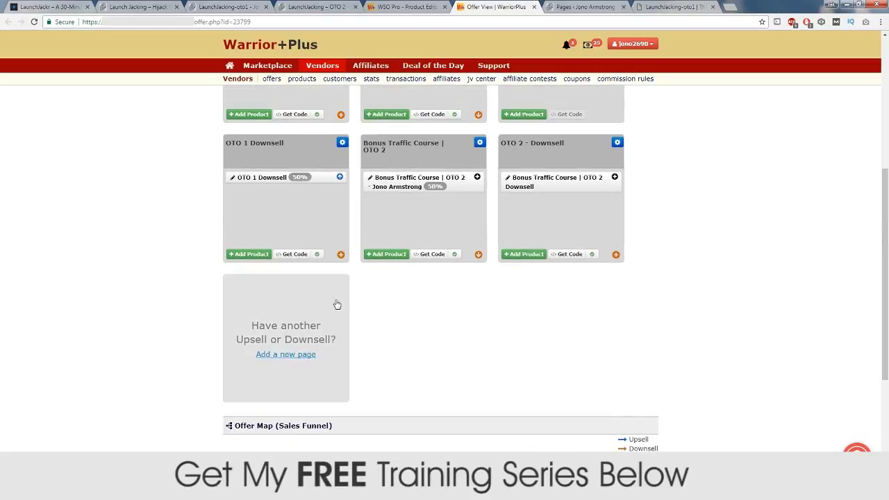
scroll(319, 251, up, 2)
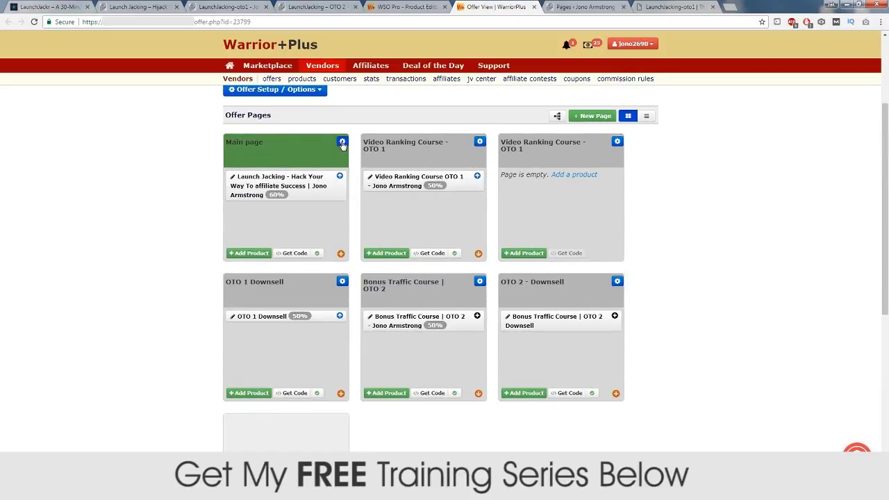
Examine the page options of Main page and Video Ranking Course - OTO 1, including Edit Downsell, and recheck the Offer Map
click(341, 143)
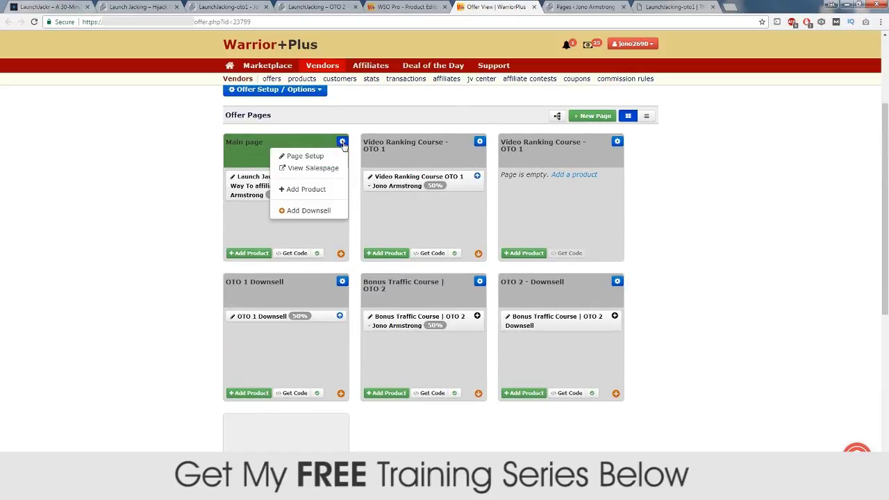
click(479, 141)
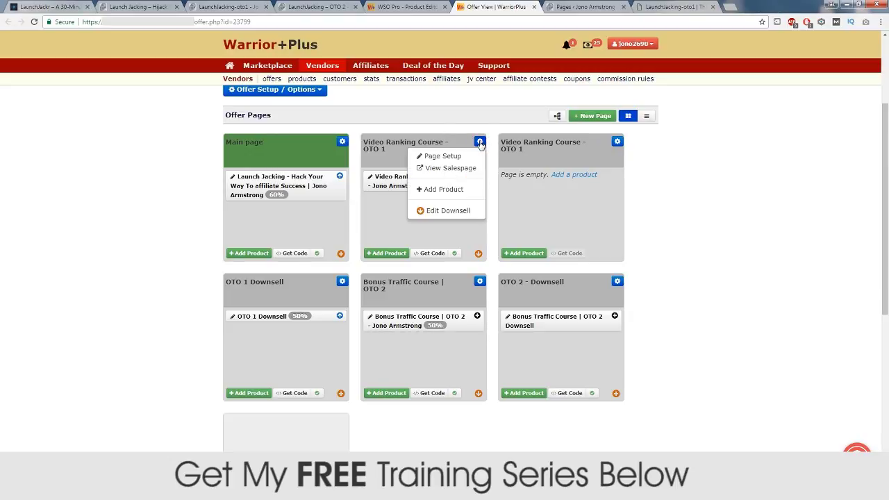
click(609, 187)
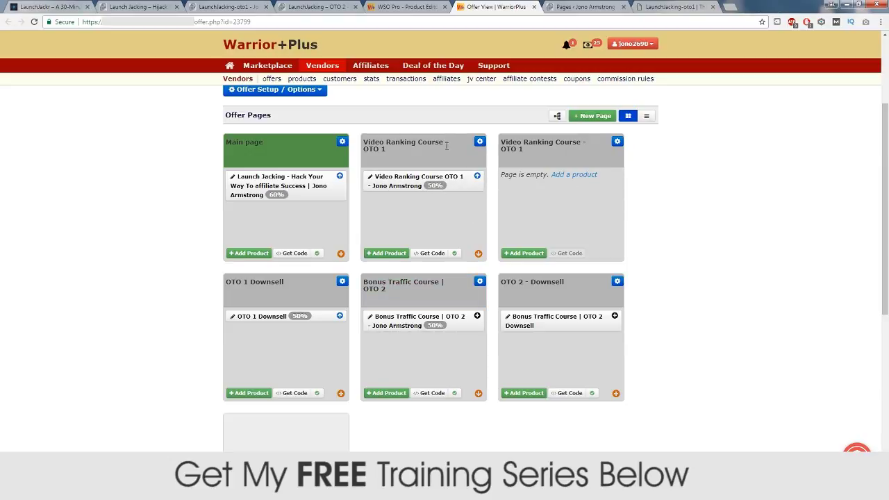
click(479, 142)
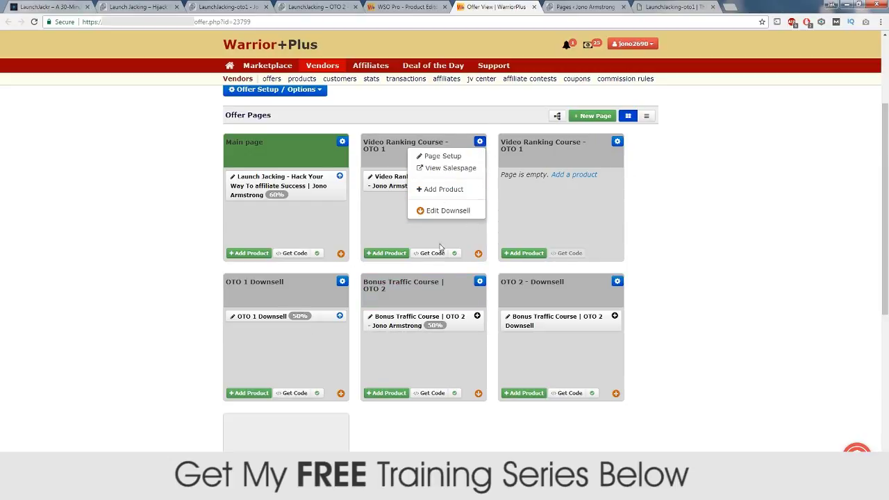
click(695, 227)
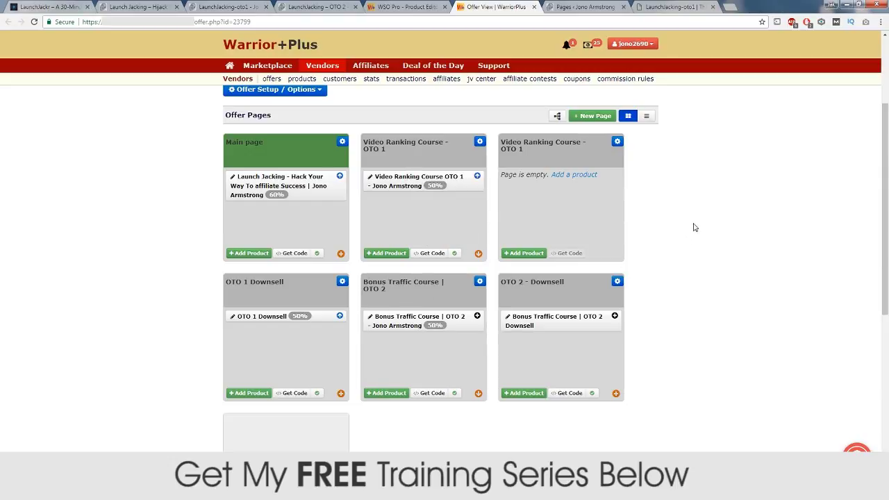
click(479, 142)
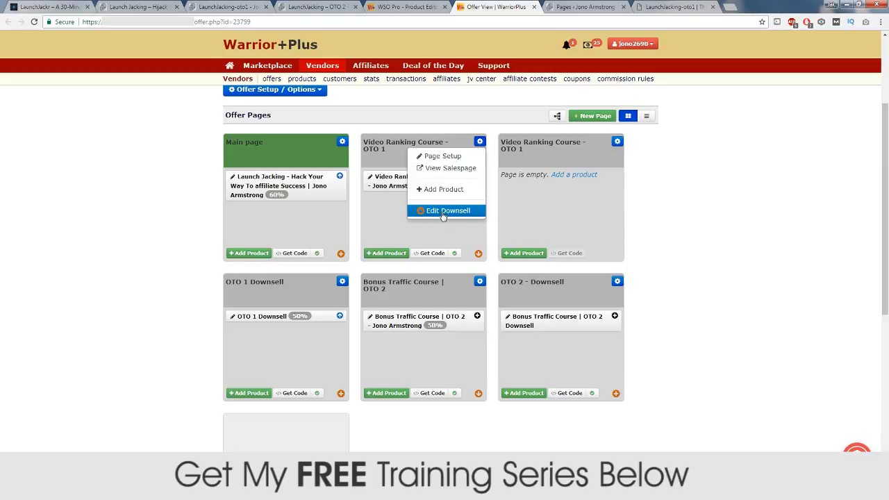
click(677, 182)
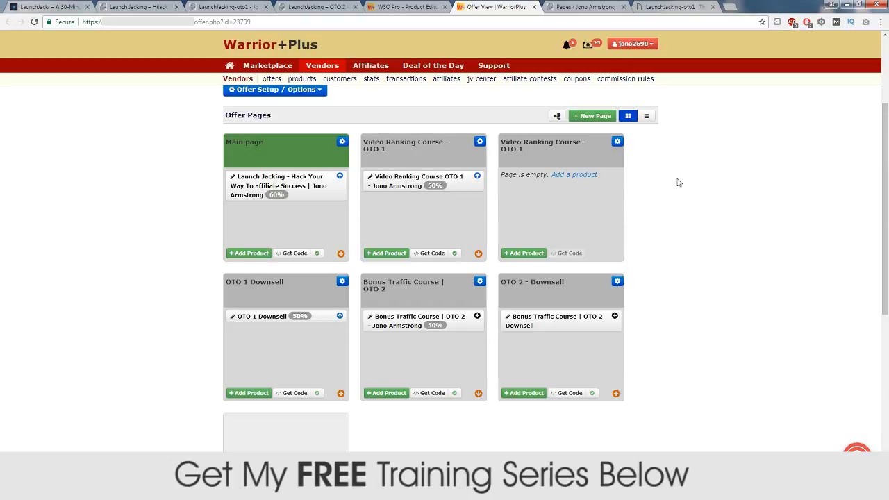
scroll(688, 309, down, 3)
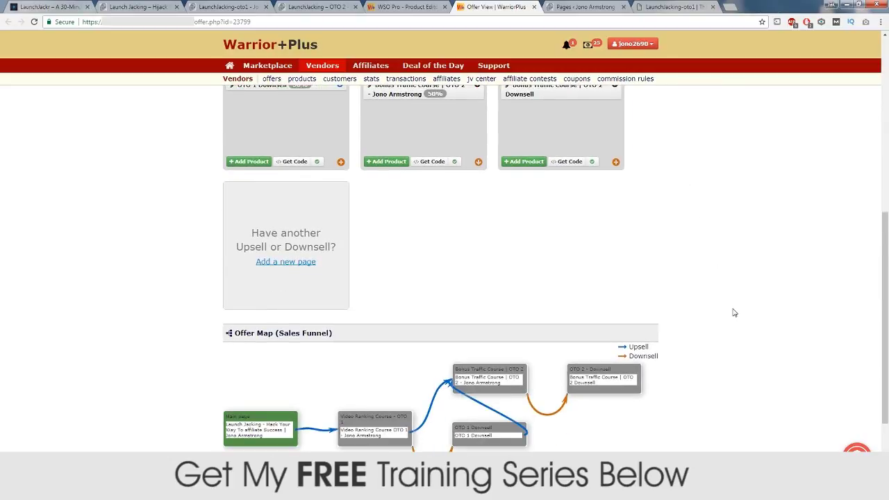
scroll(734, 312, down, 1)
scroll(739, 311, up, 5)
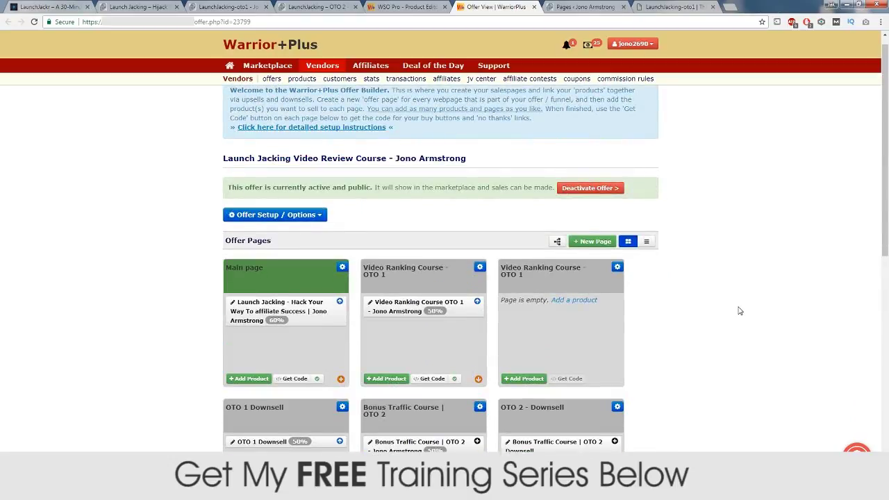
scroll(739, 307, up, 1)
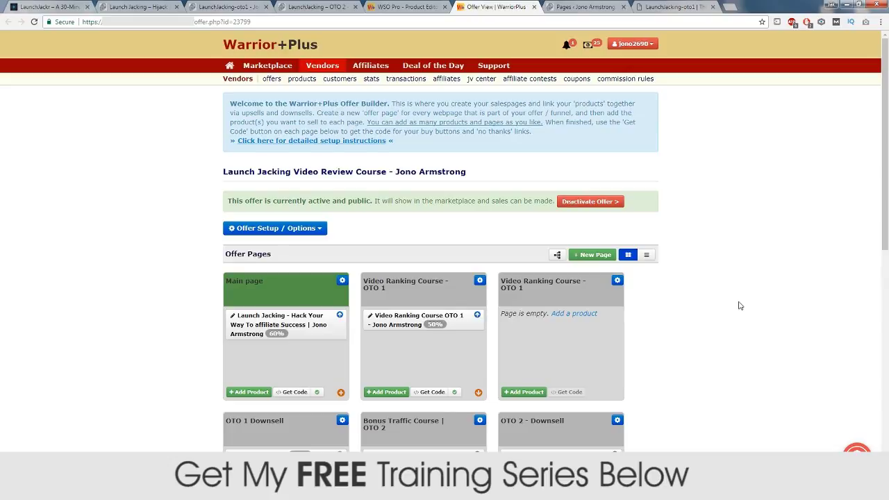
Open the Facebook profile linked on the LaunchJackr sales page
click(63, 7)
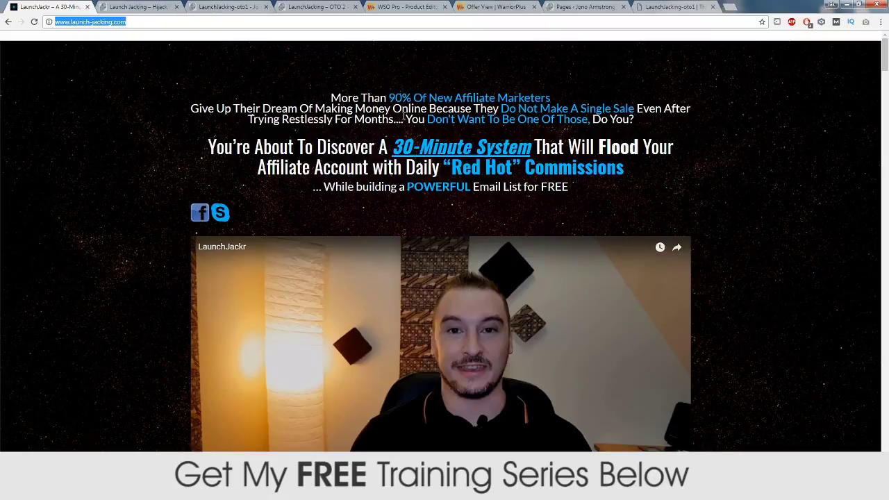
click(200, 213)
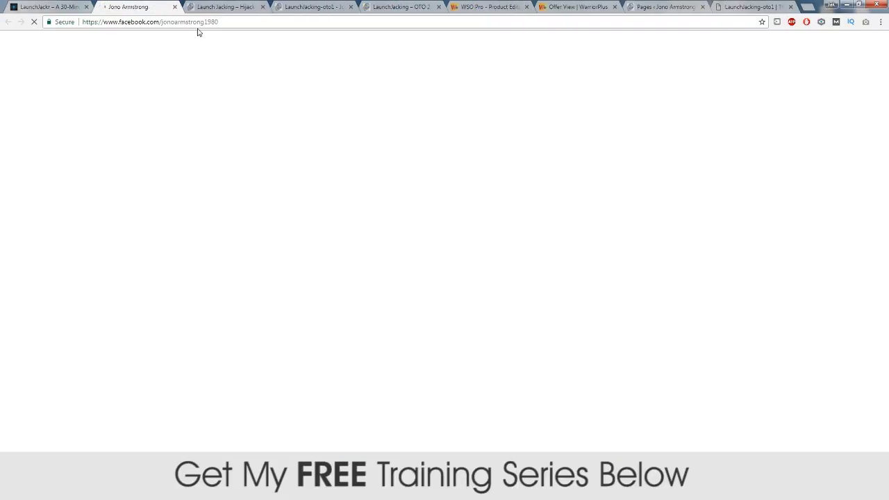